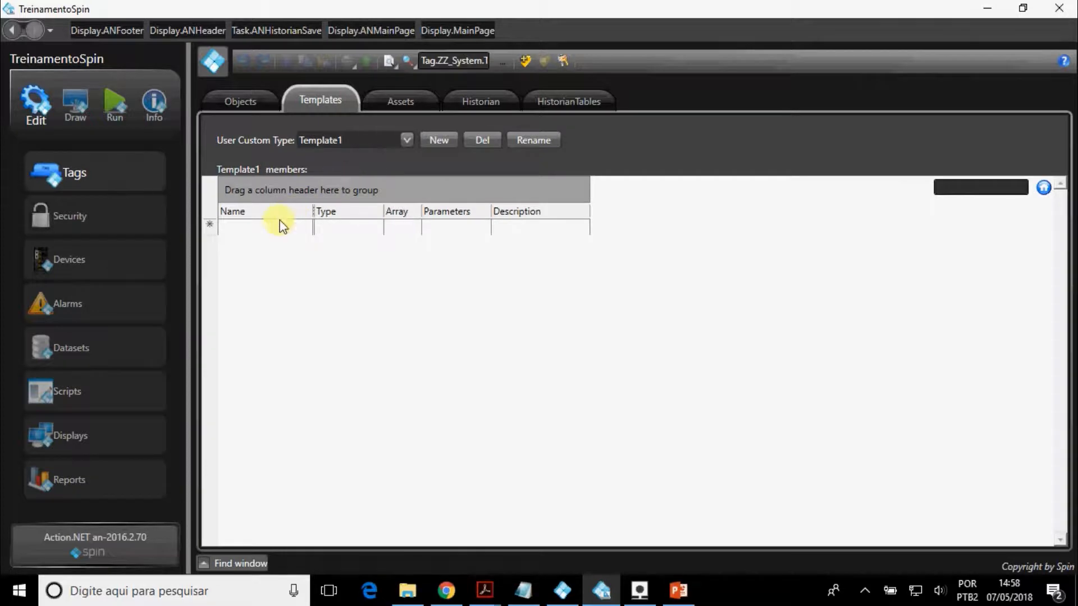
Add the members Tag1, Tag2, Tag3 and Tag4 to the Template1 custom type.
click(276, 225)
text(Tag1)
key(Return)
text(Tag2)
key(Return)
text(T)
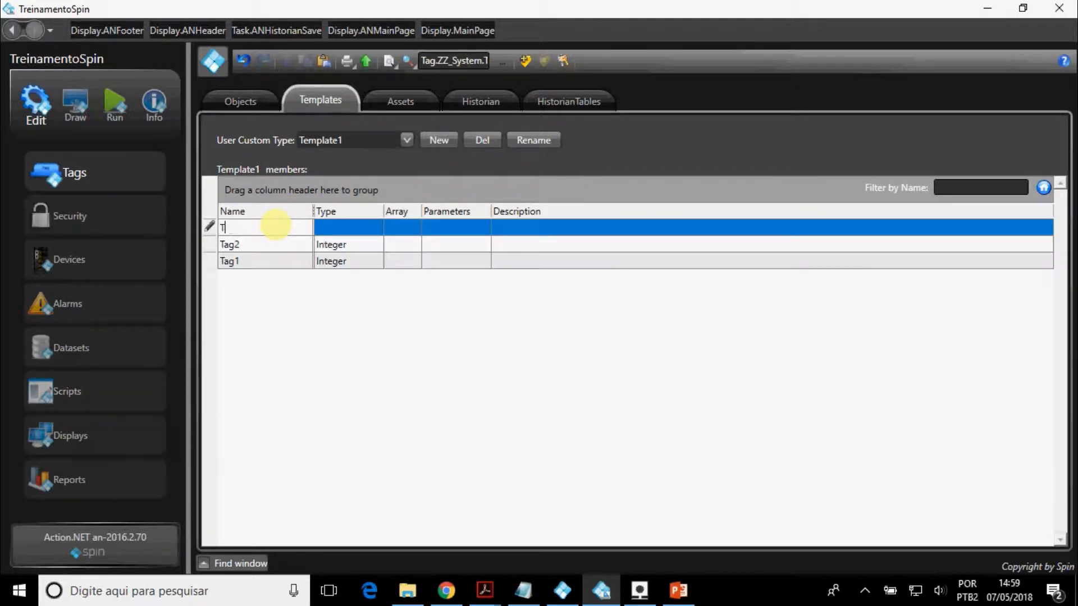
text(ag3)
key(Return)
text(Tag4)
key(Return)
Add a member named Tag5 with the Text type to Template1.
text(Tag5)
click(356, 232)
click(314, 320)
key(Return)
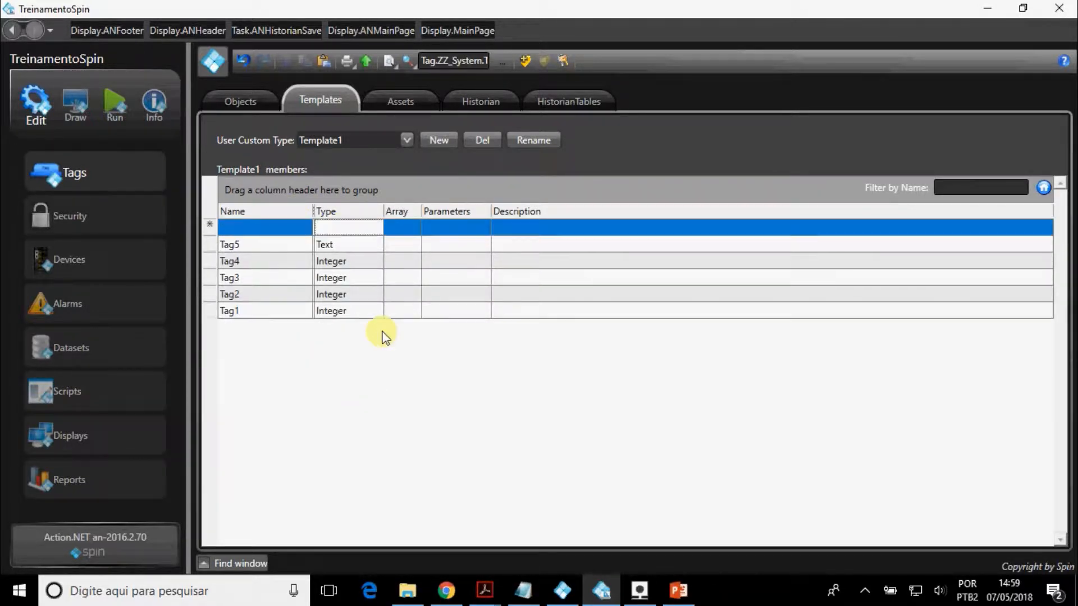
Create a tag object named TesteTemplate with the type Template1.
click(258, 103)
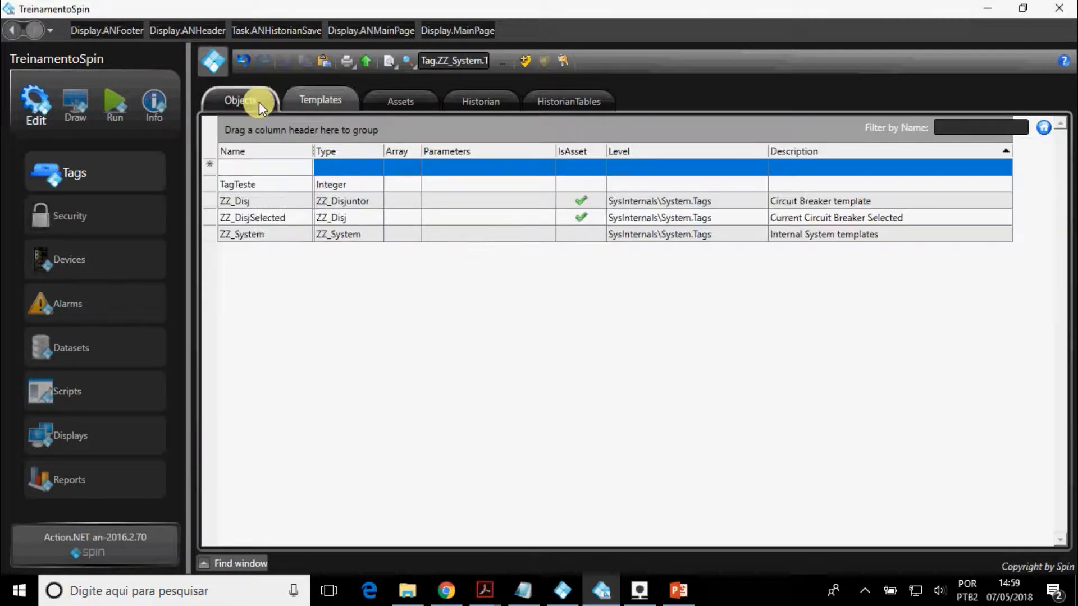
click(272, 167)
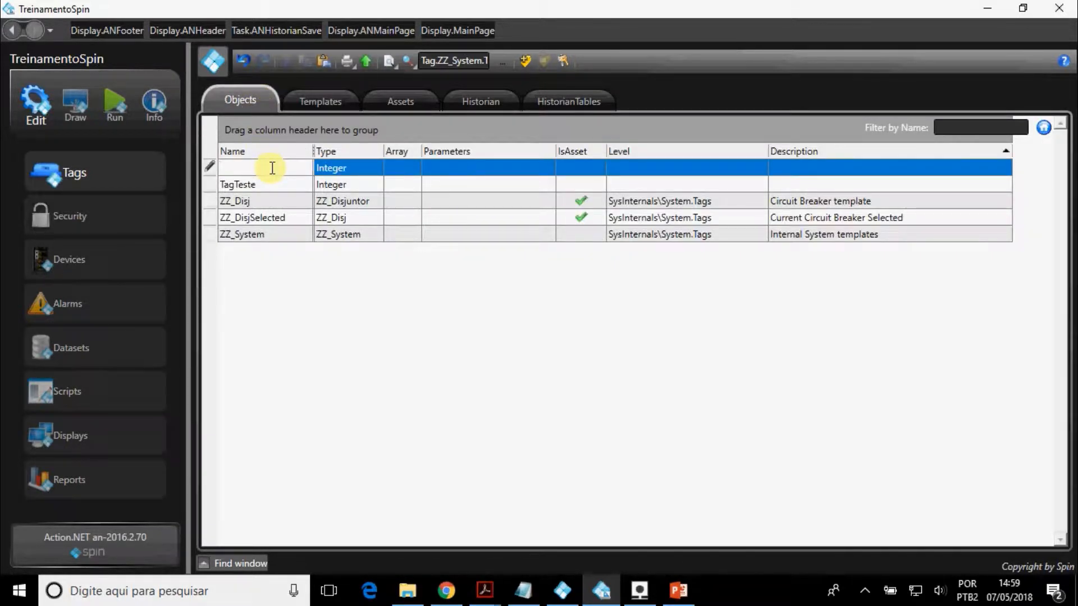
text(TesteTemplate)
click(361, 171)
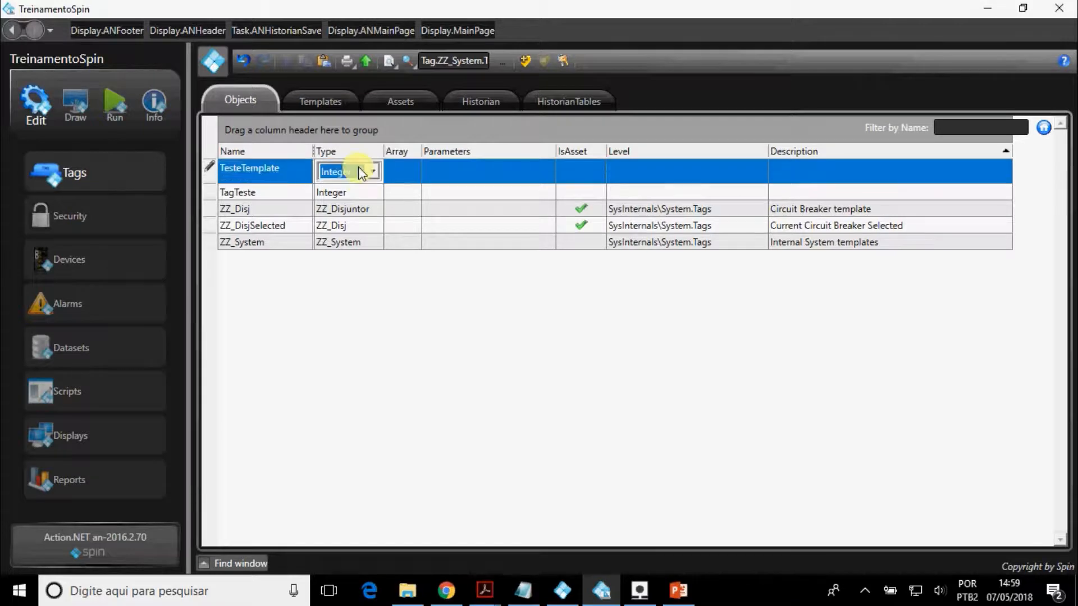
click(362, 173)
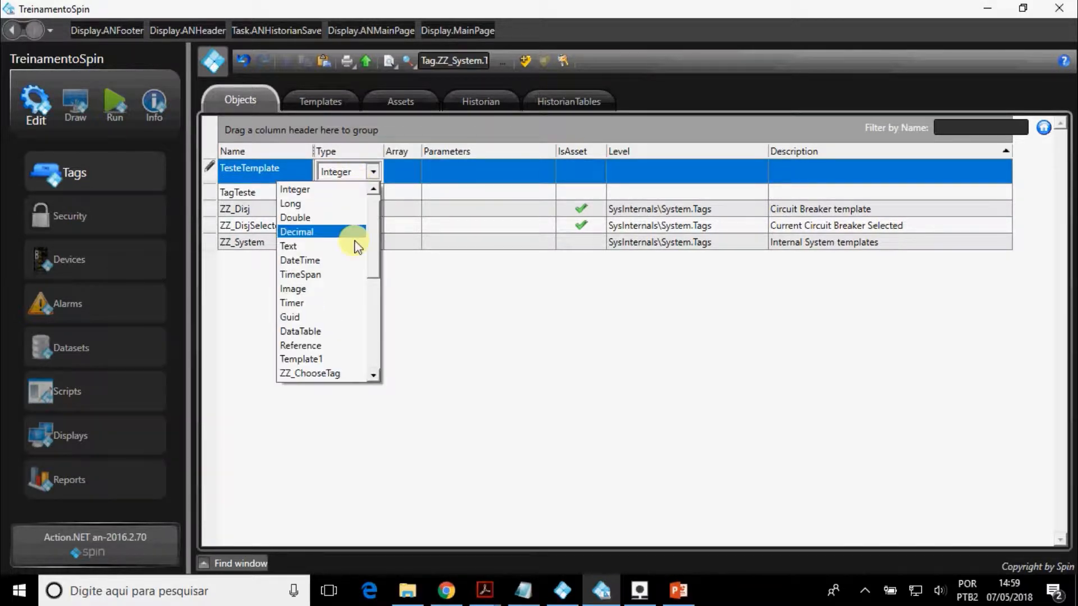
click(347, 358)
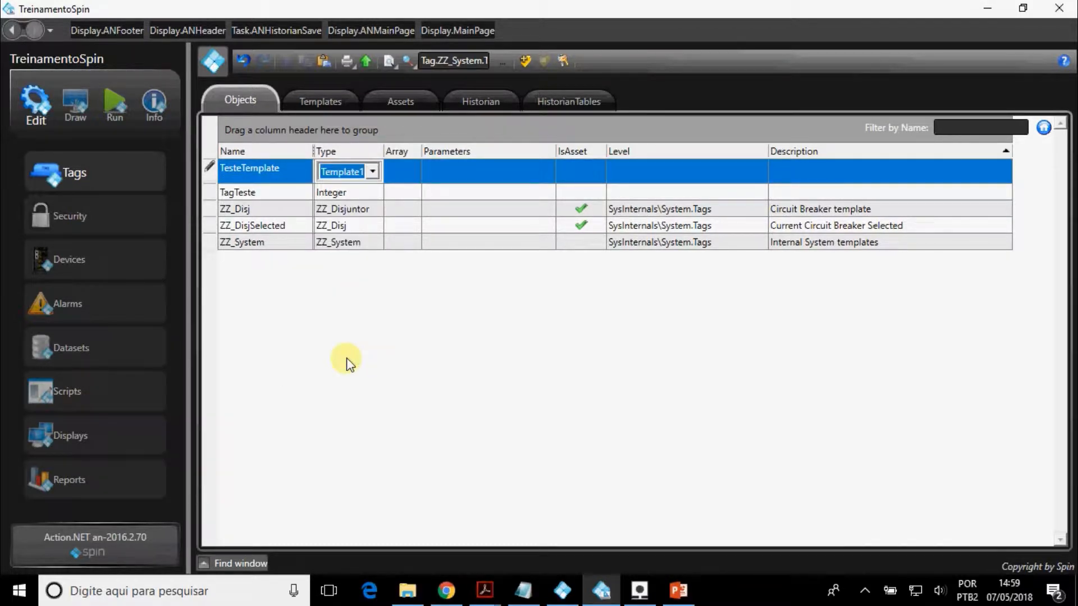
key(Return)
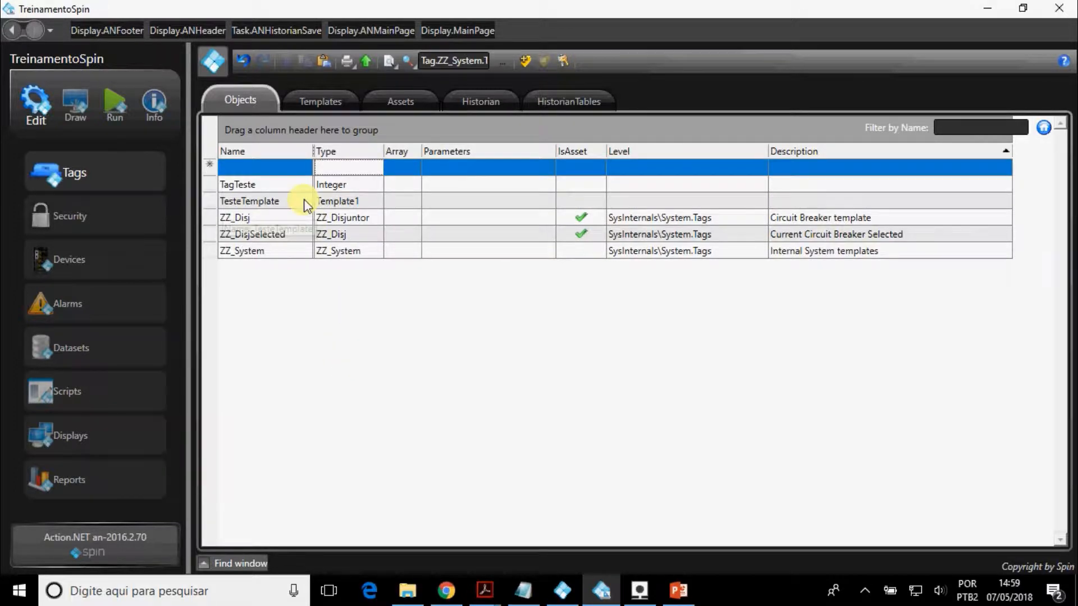
Create a second tag object named TesteTemplate2, also of type Template1.
click(277, 166)
text(T)
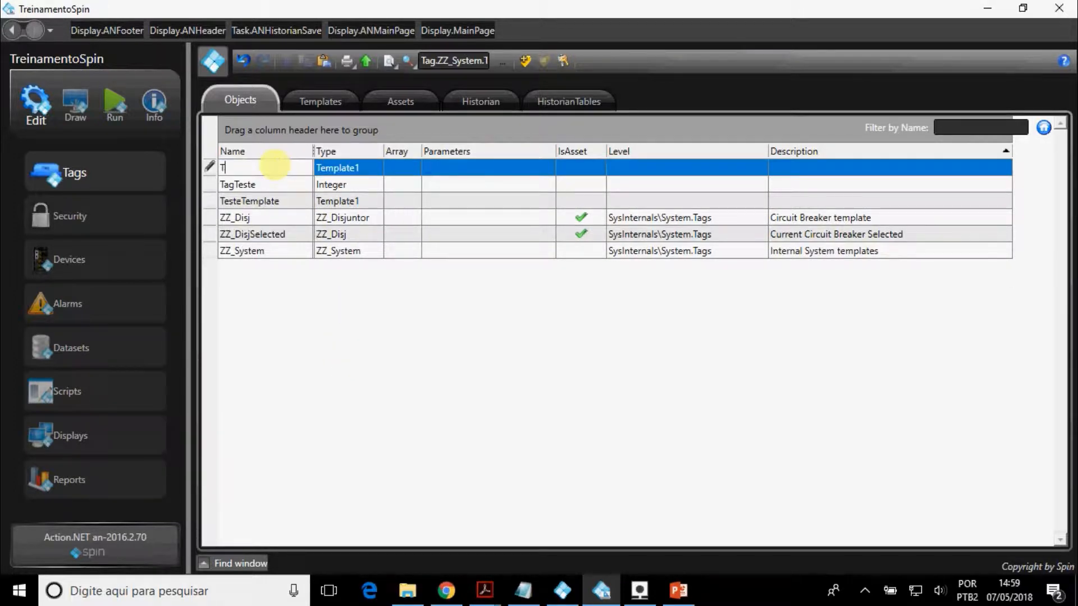
text(esteTemplate2)
click(327, 170)
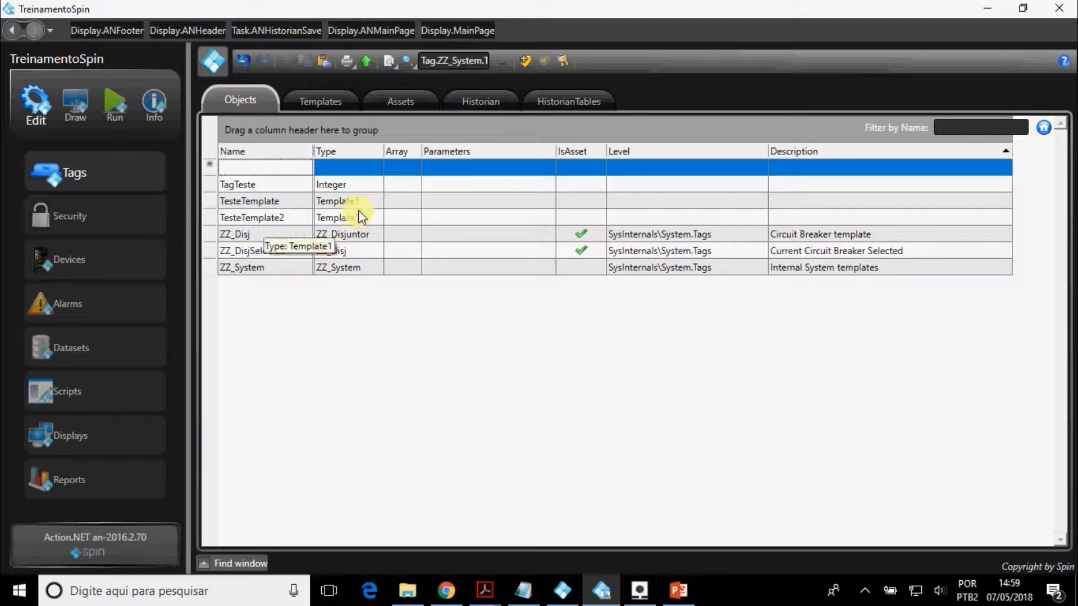
Go to the template definition behind the TesteTemplate tag to examine its members.
click(345, 202)
right_click(345, 203)
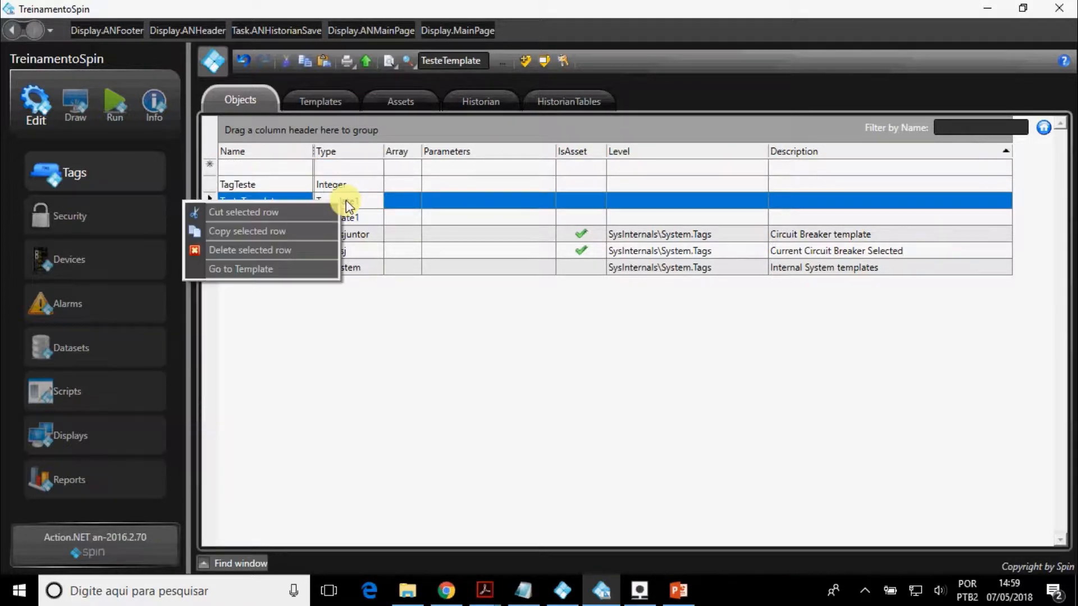
click(317, 264)
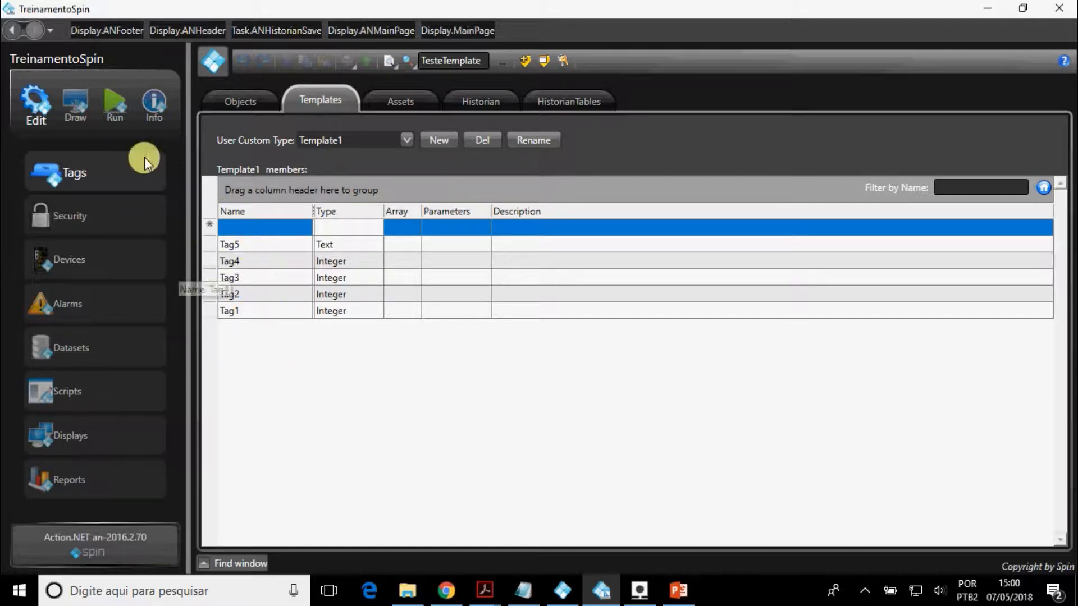
Draw a text block about 212 wide and 46 high in the upper part of the AN_MainPage display.
click(78, 104)
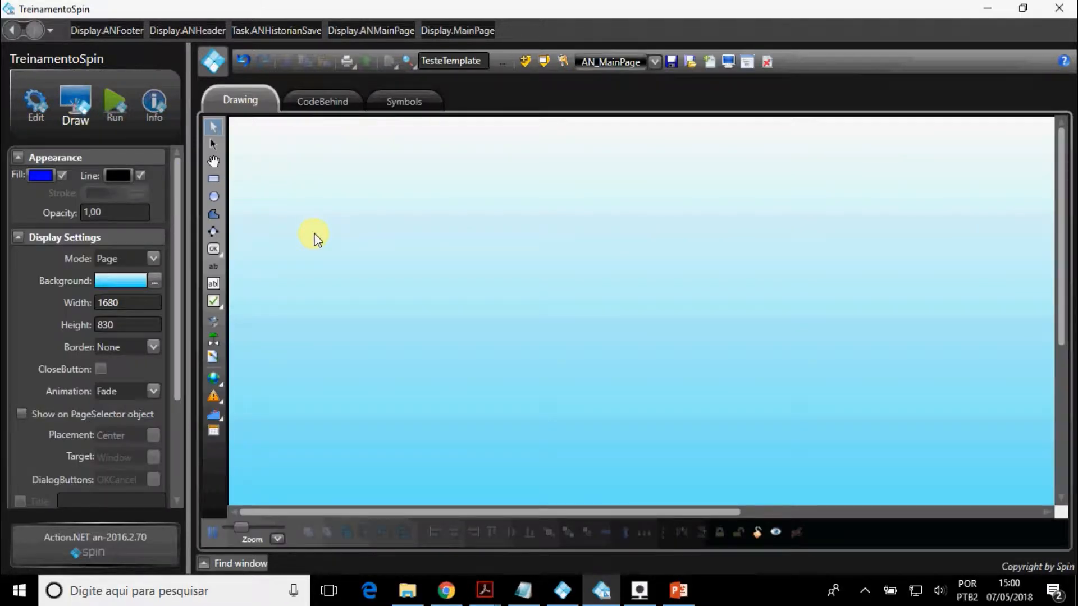
click(215, 266)
drag(269, 213, 441, 254)
click(213, 128)
click(252, 205)
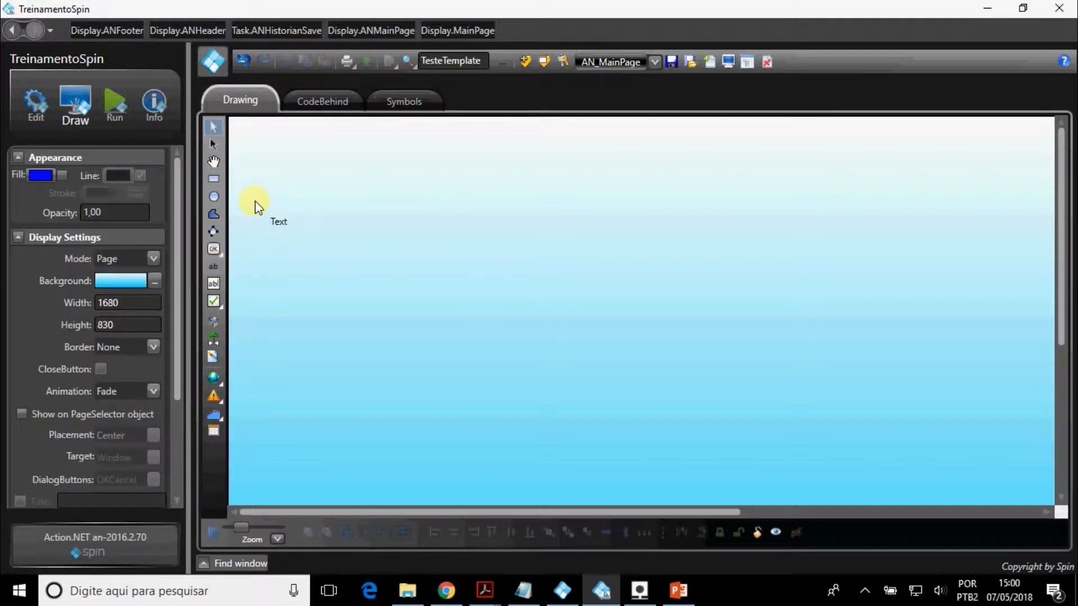
Enable the TextOutput dynamic on the text block and set its expression to Tag.TesteTemplate.
click(283, 234)
double_click(288, 236)
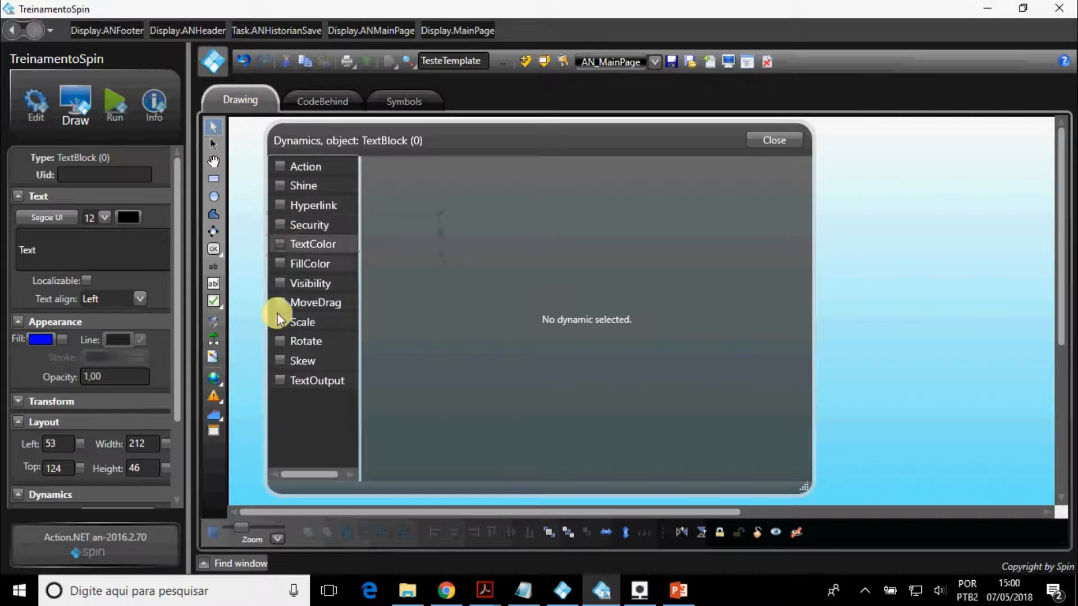
click(280, 380)
drag(425, 254, 368, 254)
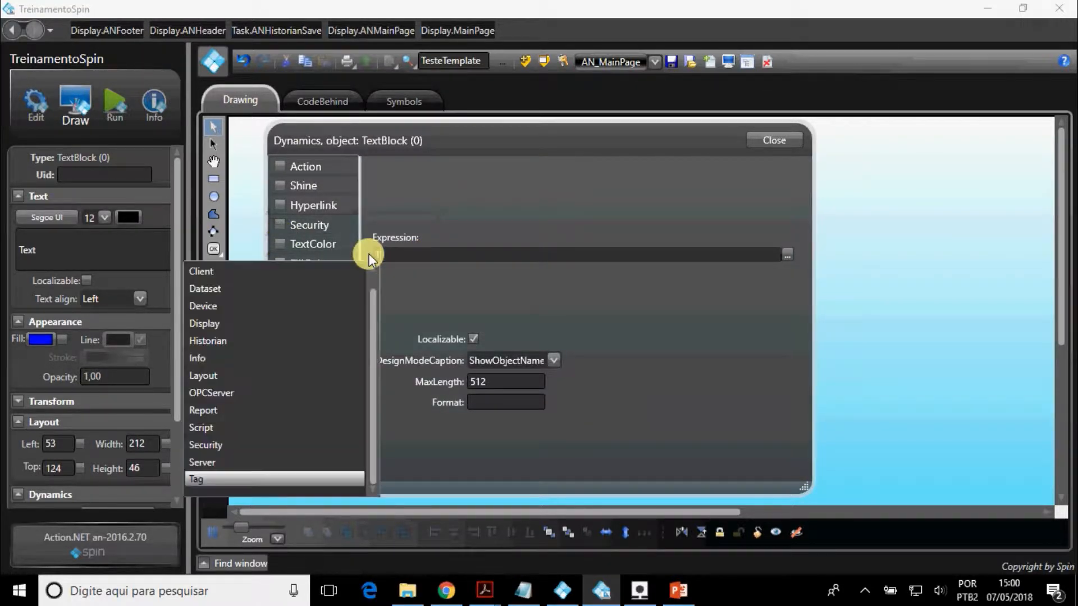
text(Tag.)
key(Down)
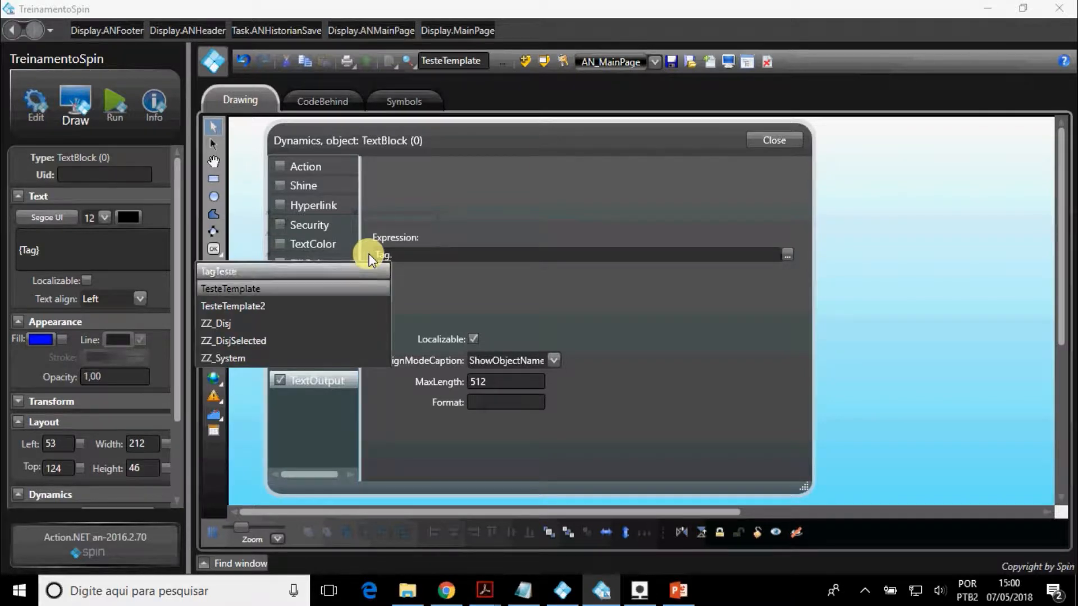
key(Return)
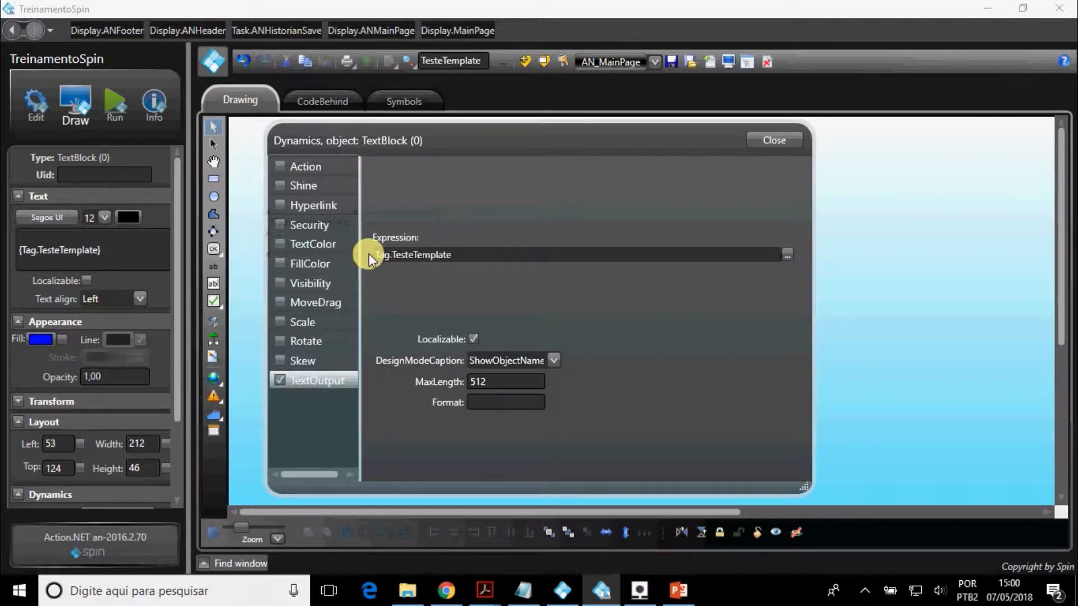
Examine the member tags offered for TesteTemplate in the text output expression.
text(.)
key(Down)
key(Down)
key(Down)
key(Down)
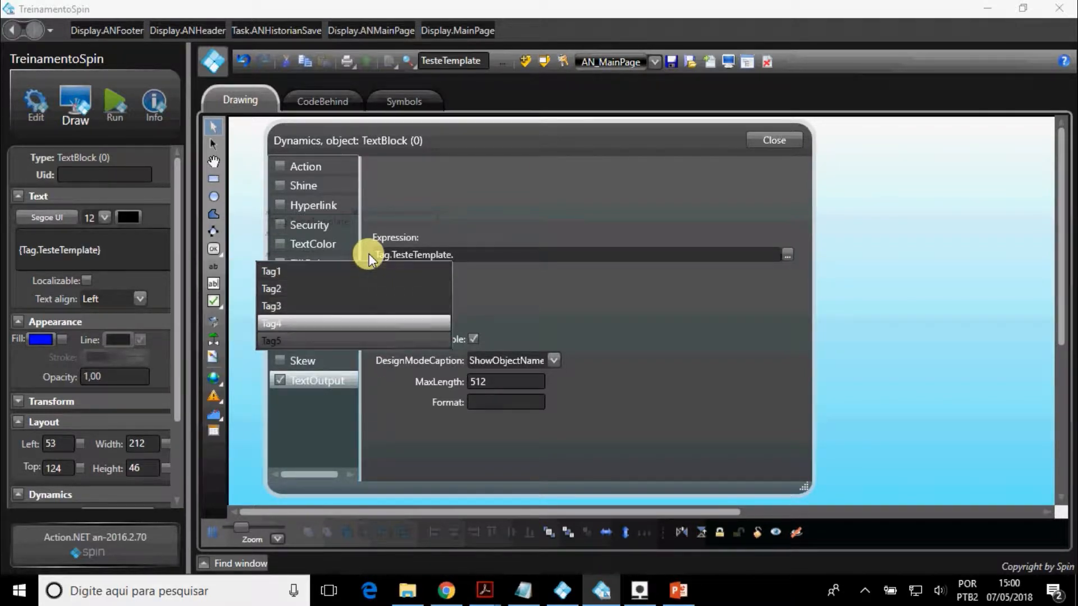
key(Up)
key(Up)
key(Up)
key(Up)
key(Up)
key(Down)
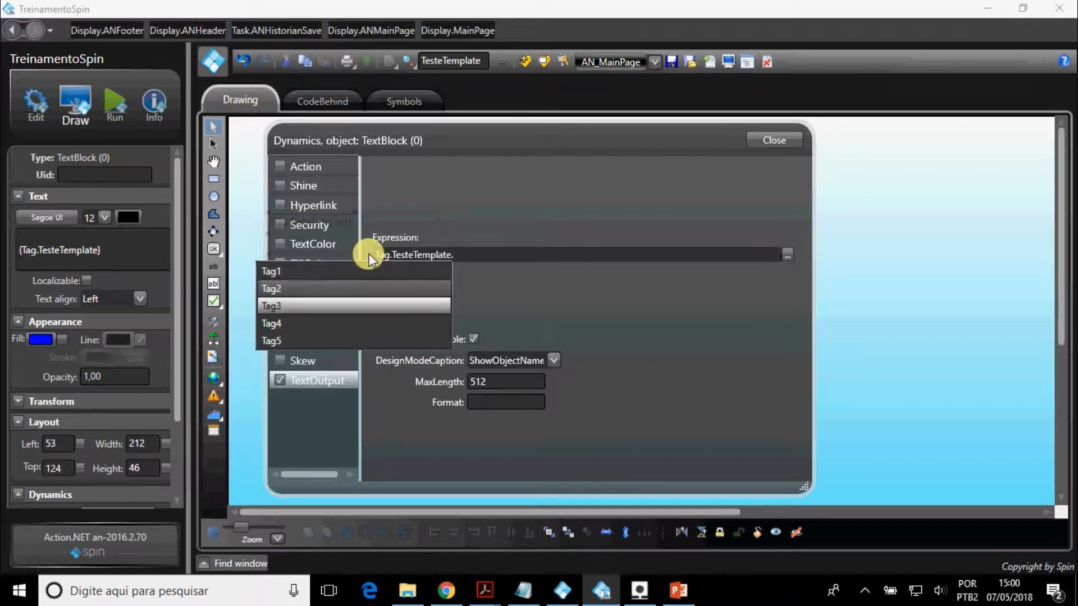
Change the text output expression to Tag.TesteTemplate2.
key(BackSpace)
key(BackSpace)
key(BackSpace)
key(BackSpace)
key(BackSpace)
key(BackSpace)
key(BackSpace)
key(BackSpace)
key(BackSpace)
key(BackSpace)
key(BackSpace)
key(BackSpace)
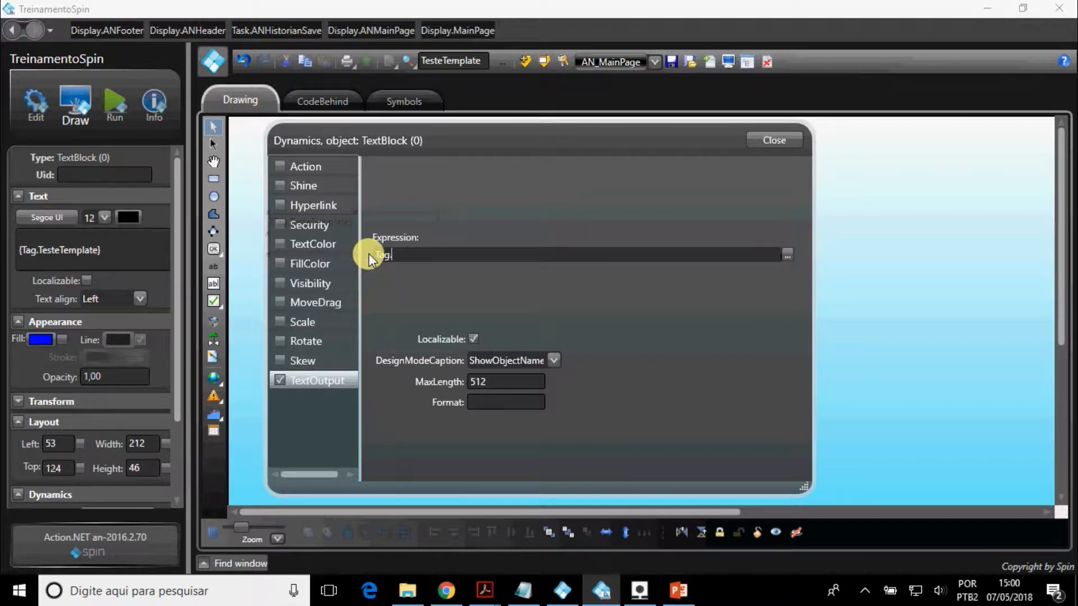
key(Down)
key(Down)
key(Down)
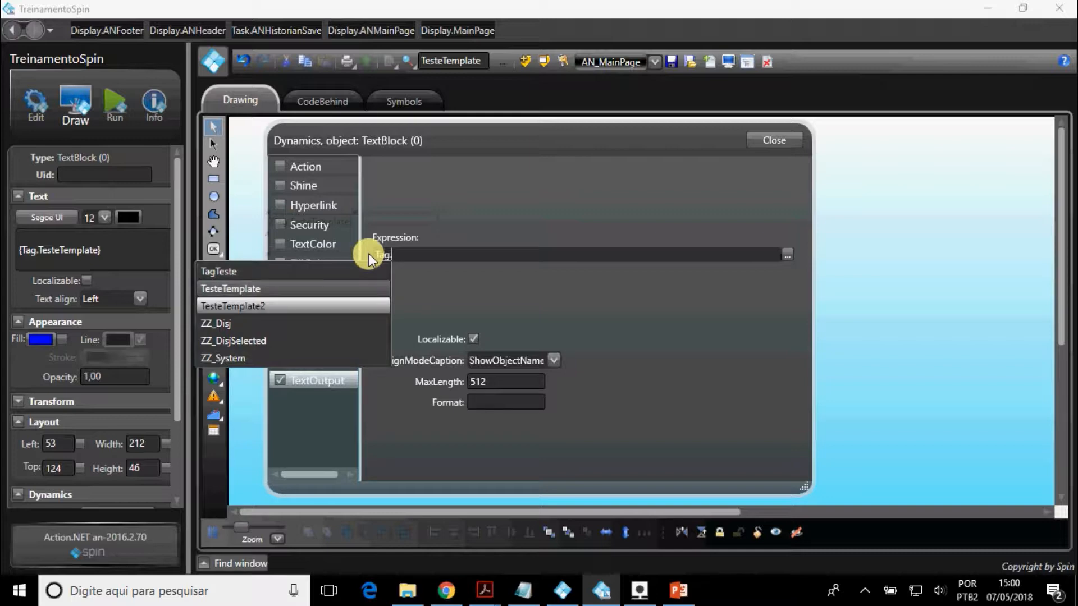
key(Return)
Examine the member tags offered for TesteTemplate2 in the text output expression.
text(.)
key(Down)
key(Down)
key(Down)
key(Down)
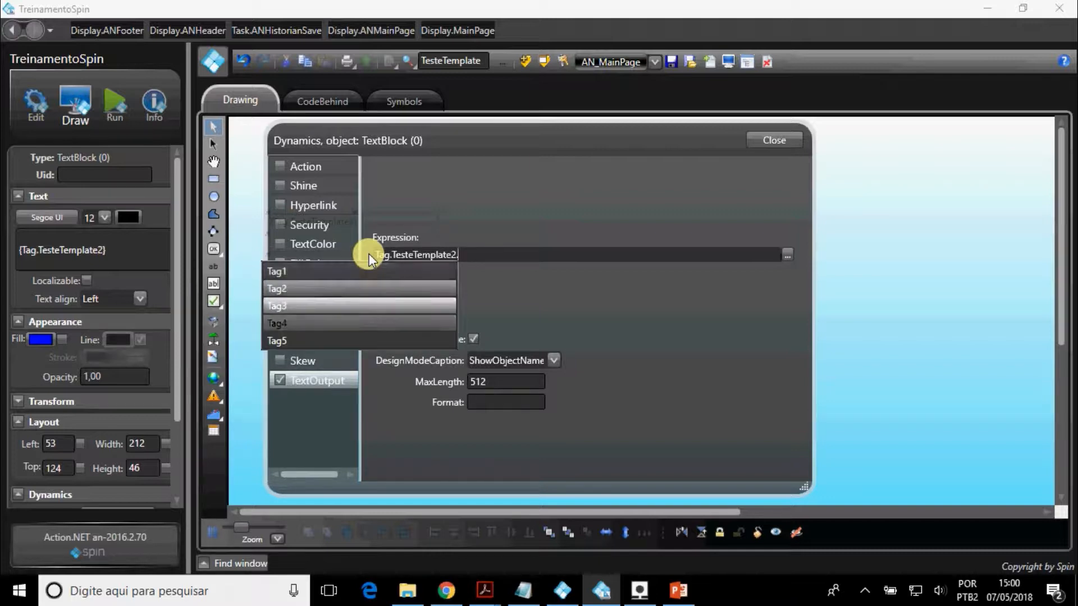
key(Down)
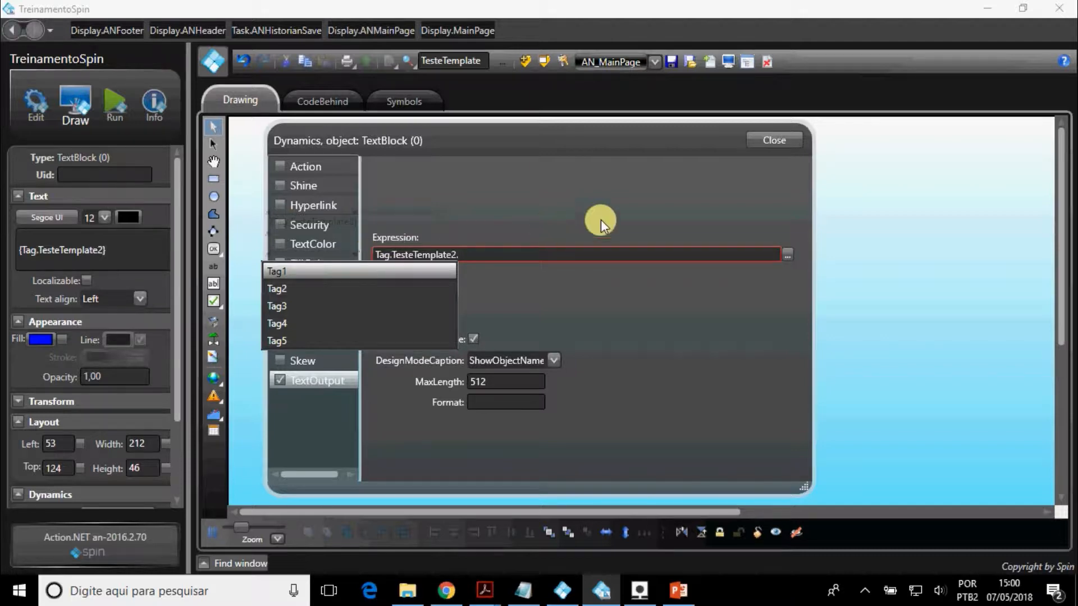
Close the text block's dynamics settings and delete the text block from the display.
click(764, 140)
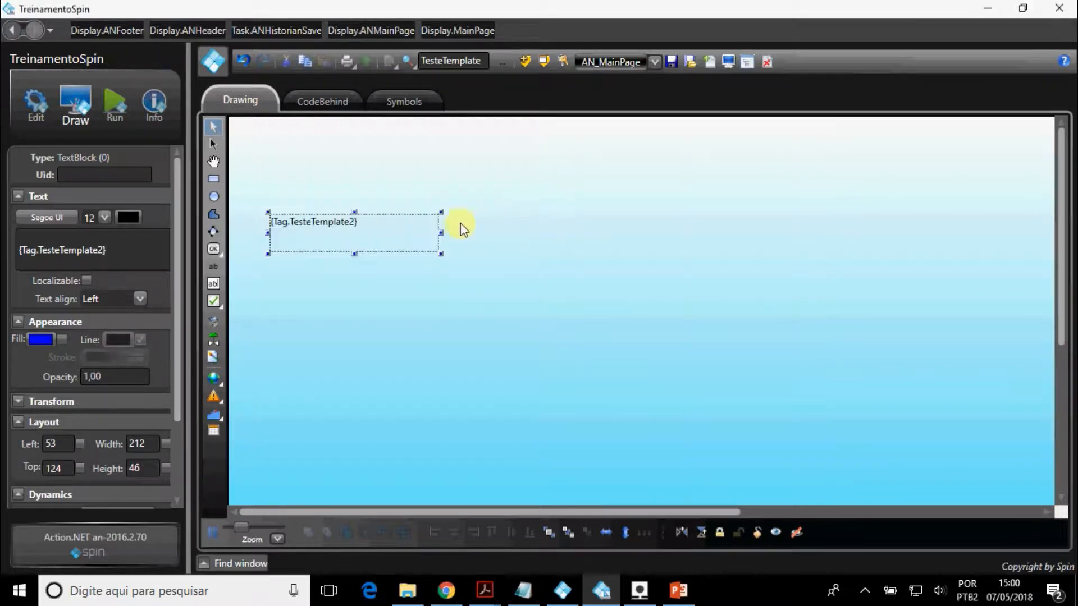
key(Delete)
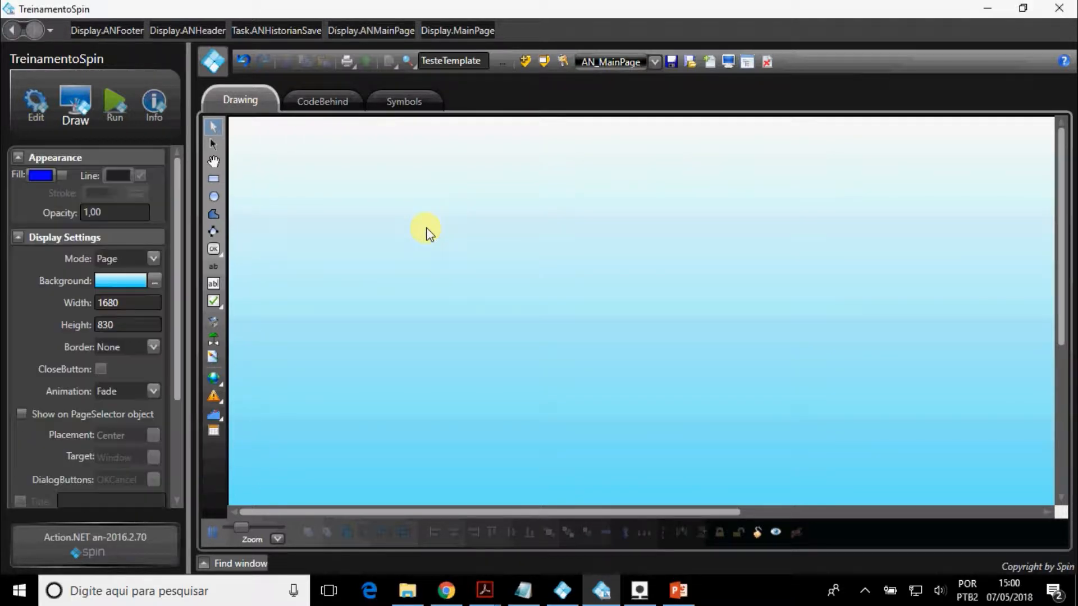
Return to the tag configuration and view the list of historian tables.
click(35, 103)
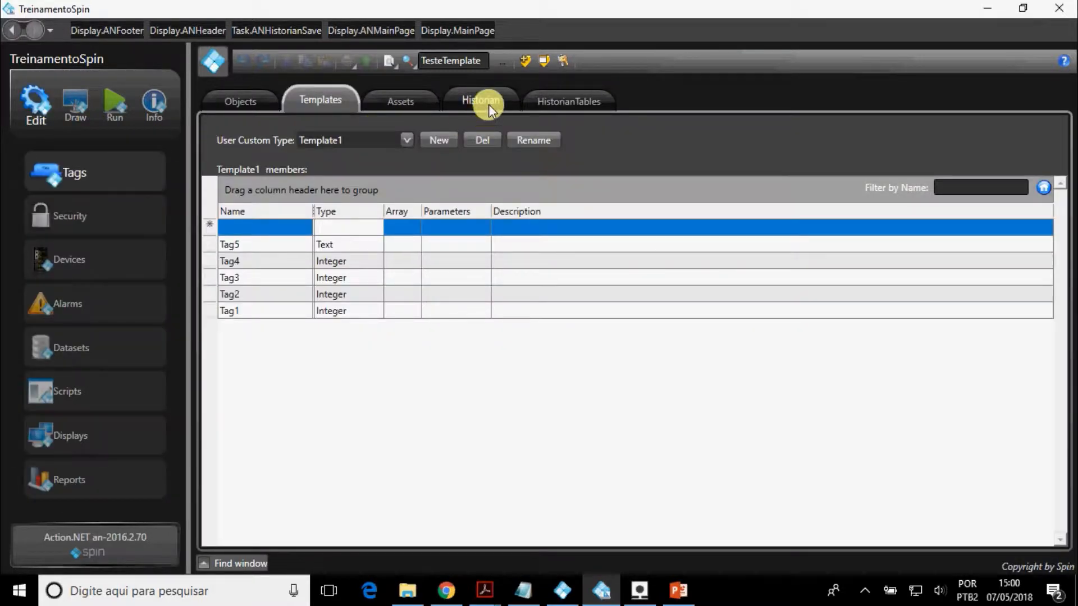
click(488, 103)
click(576, 106)
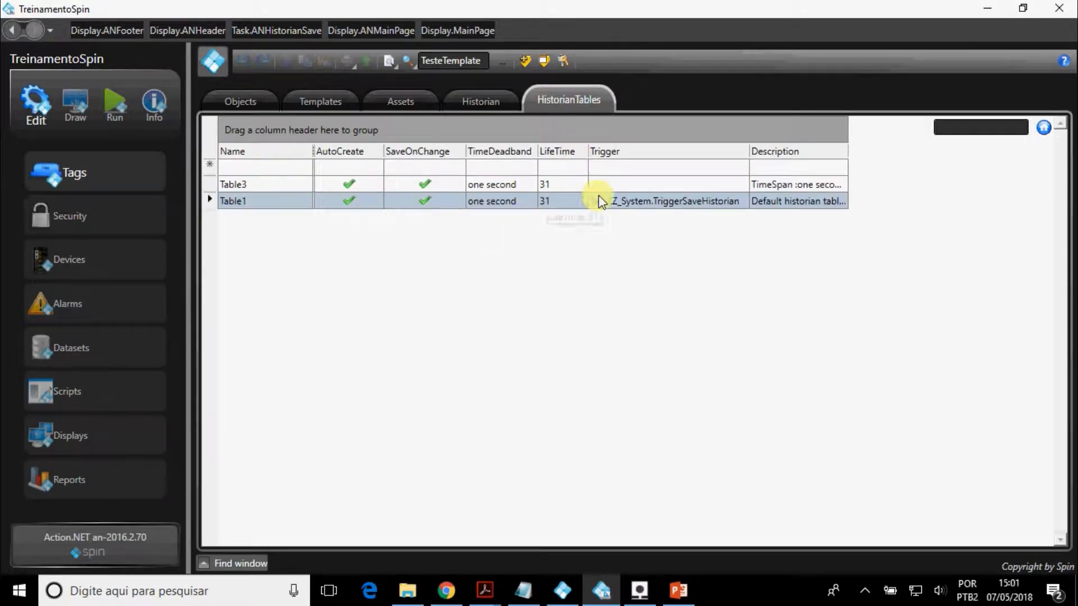
Create a new historian table named Table2 with the default settings.
click(507, 106)
click(472, 157)
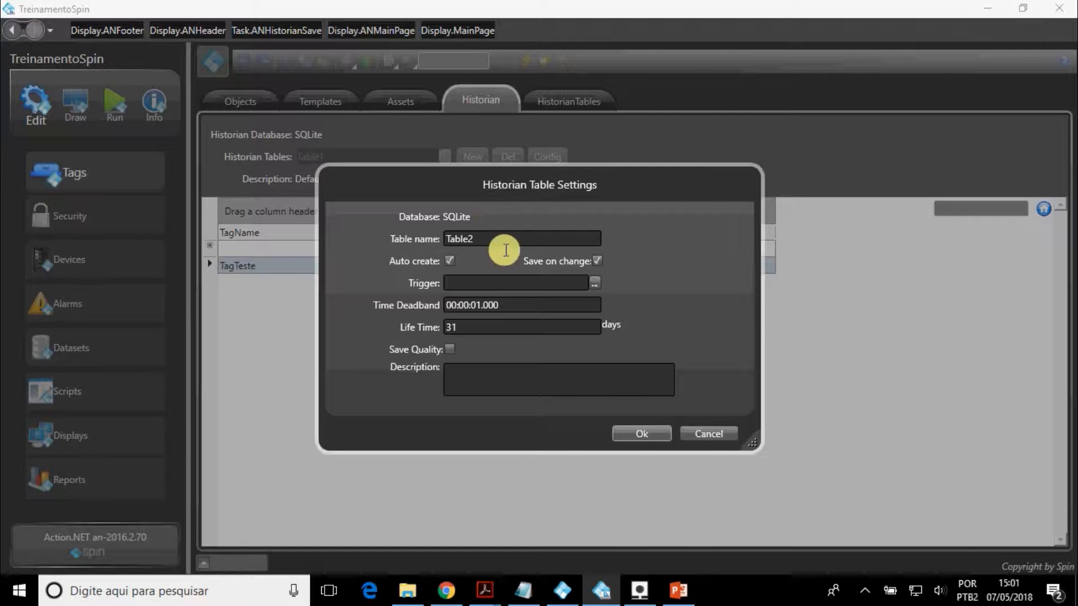
click(624, 433)
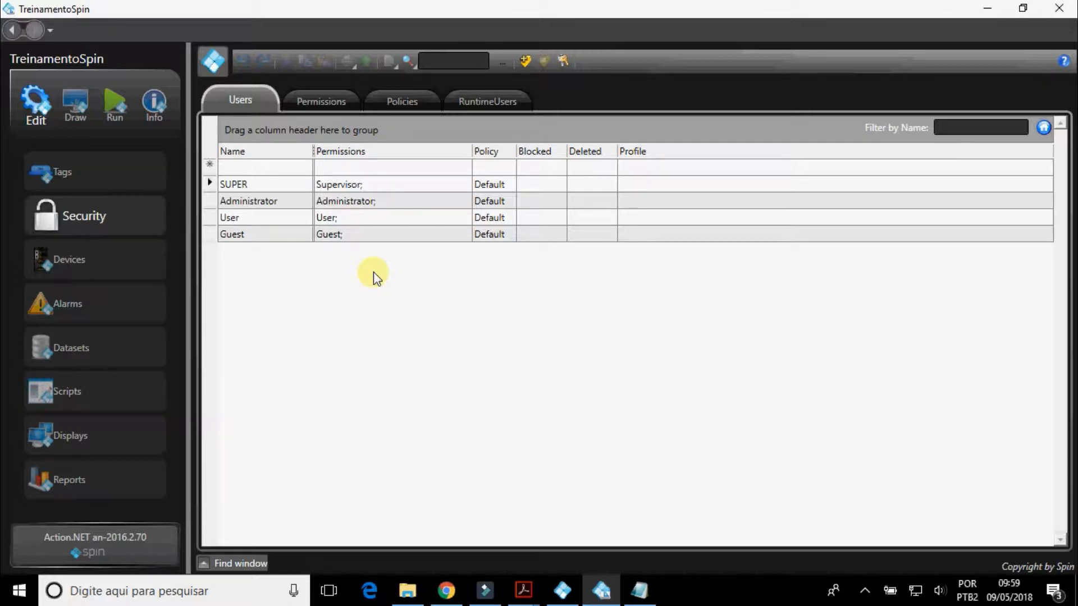
Add a security user named Operador and assign only the Operator permission.
click(284, 167)
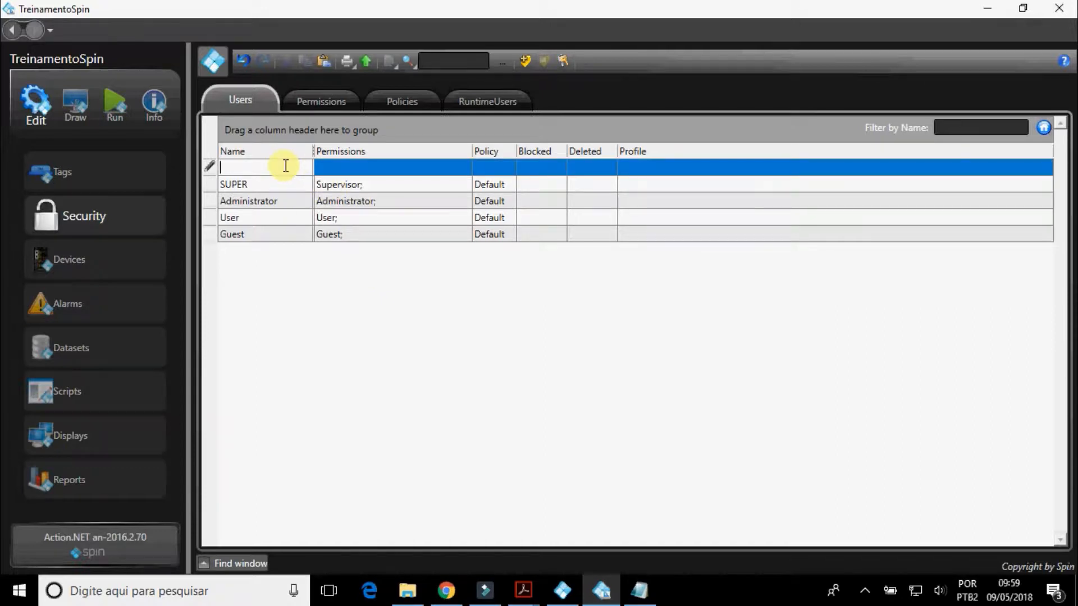
text(Operador)
key(Return)
click(332, 183)
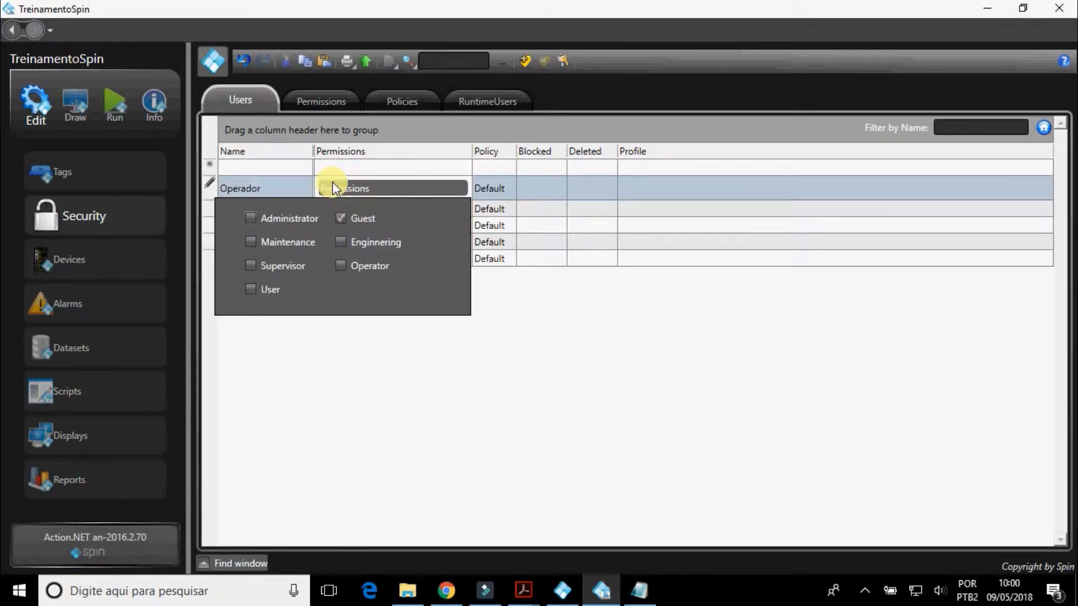
click(341, 265)
click(503, 319)
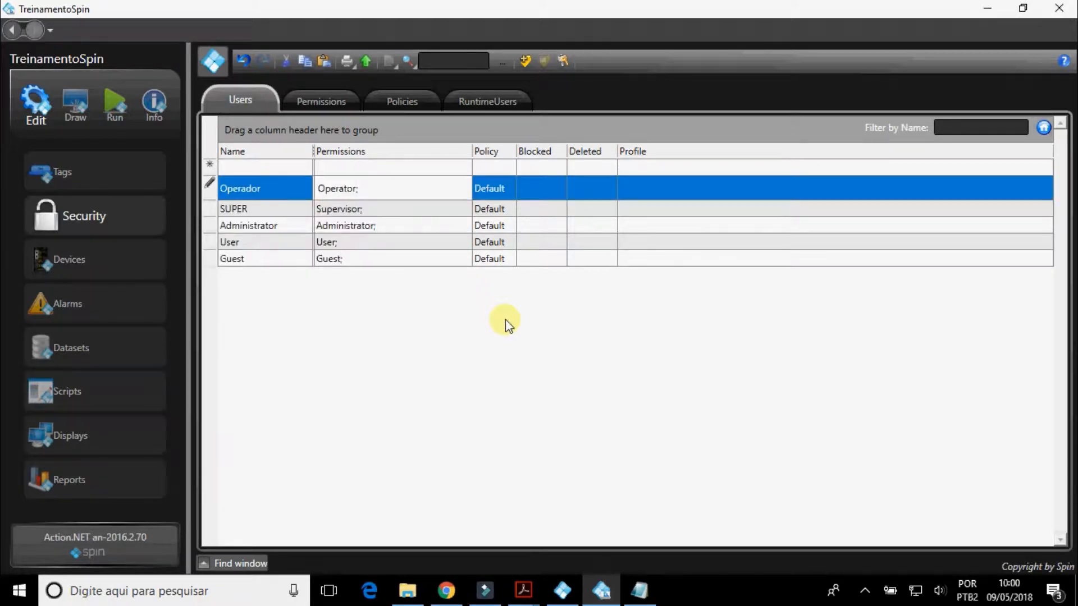
Show the Password and PasswordHint columns in the security users table.
right_click(694, 150)
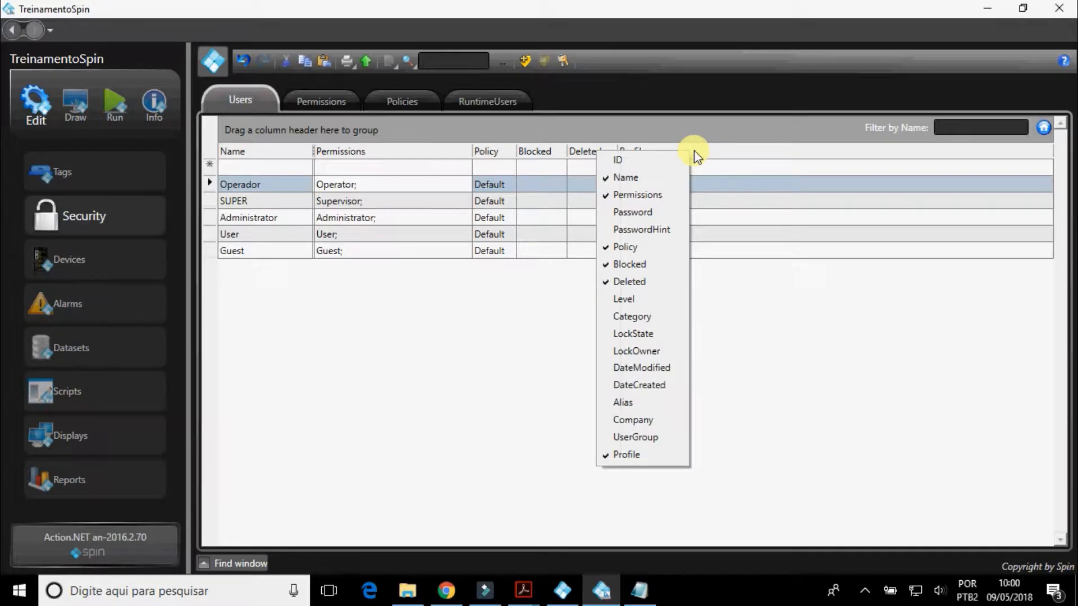
click(671, 211)
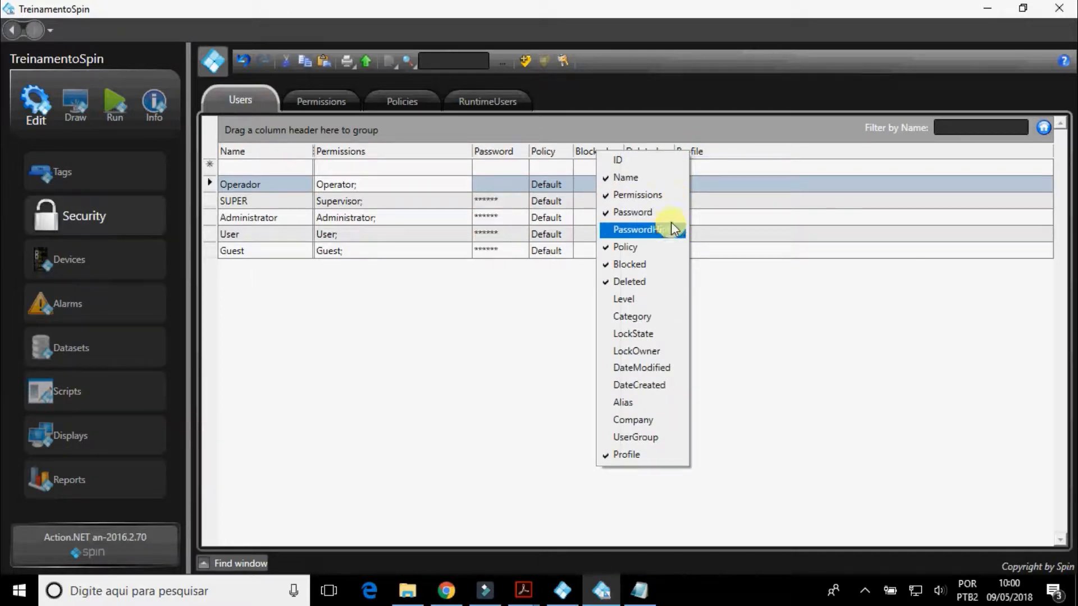
click(672, 227)
click(726, 306)
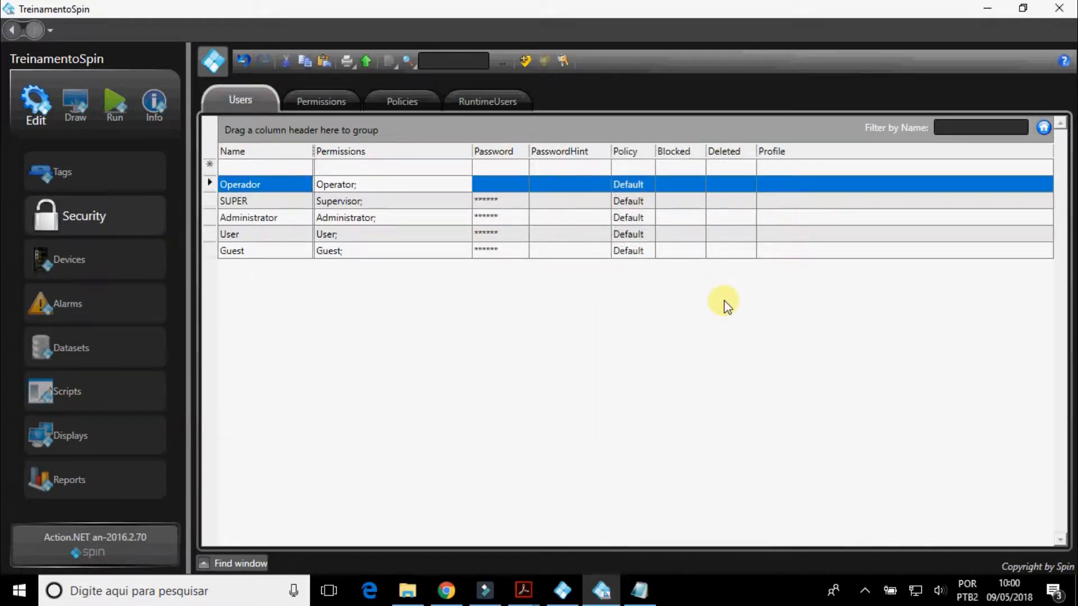
Try to set the Operador user's password by filling in the new password and its confirmation.
click(505, 180)
click(505, 179)
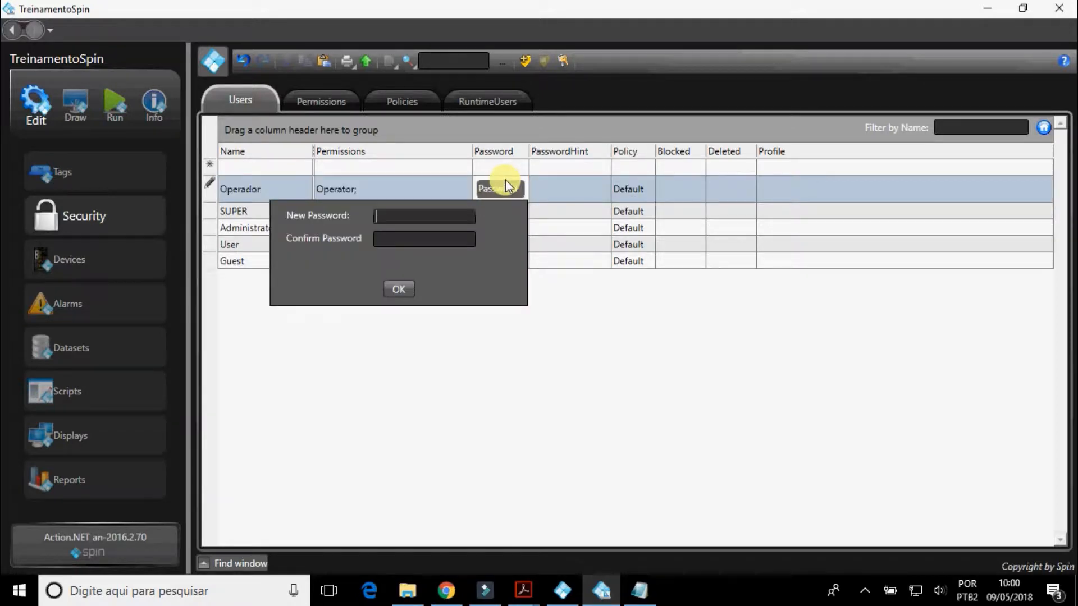
text(*******)
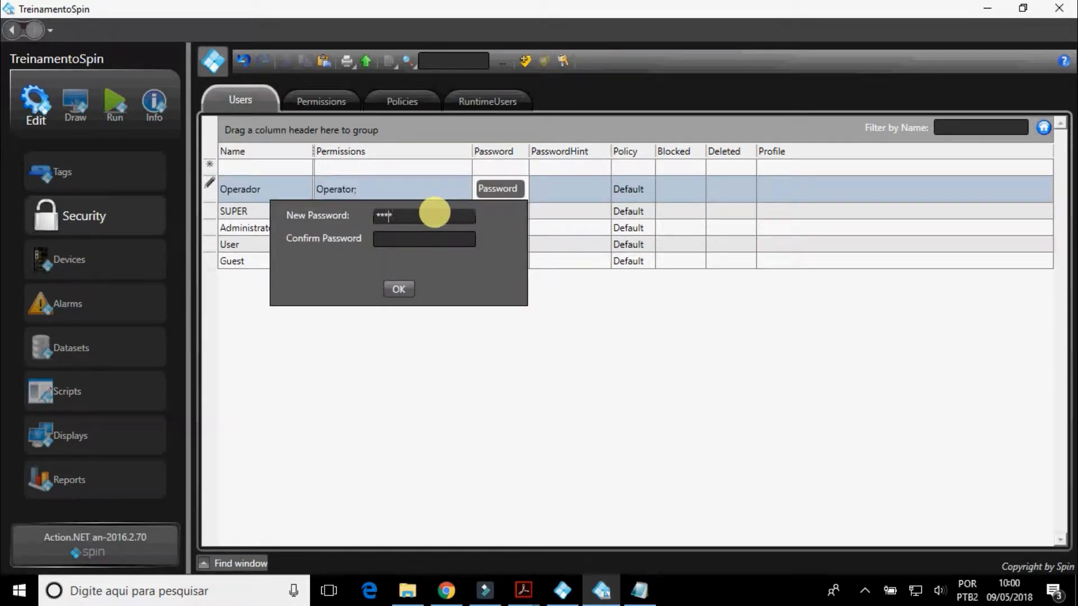
click(399, 236)
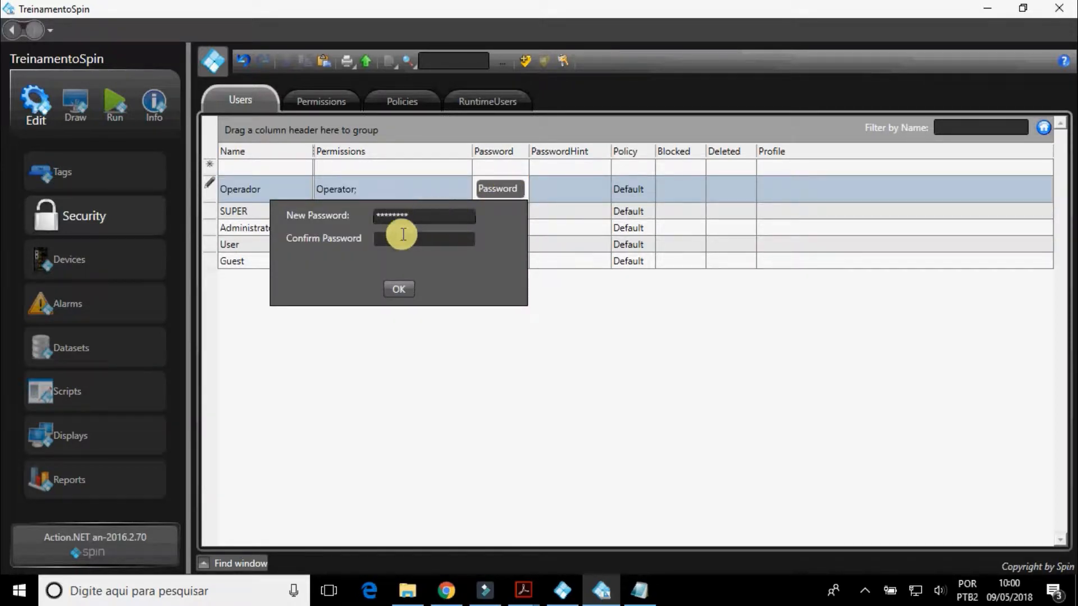
text(*****)
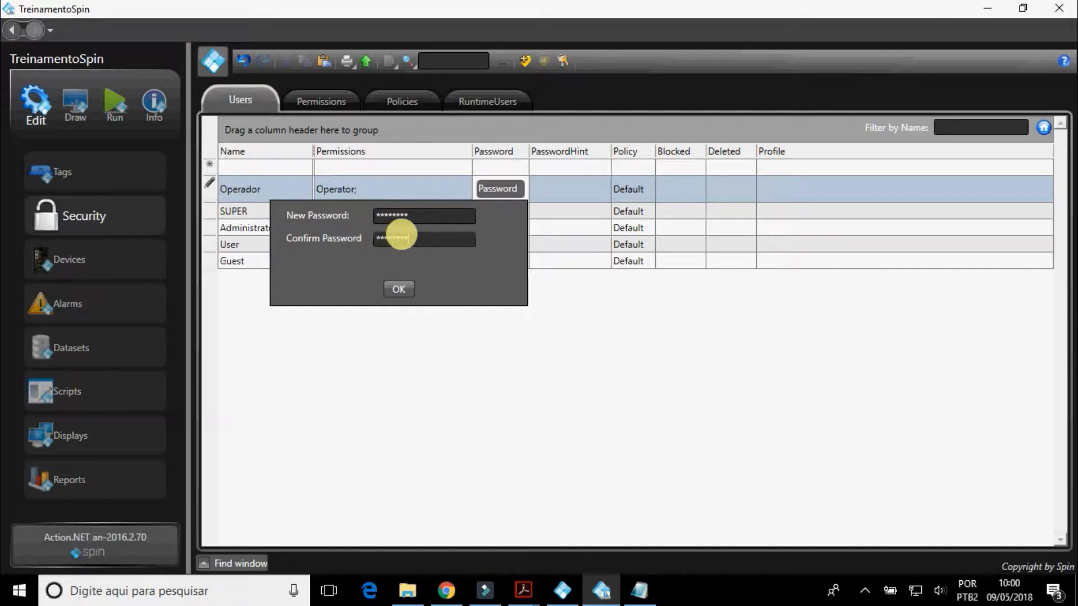
click(399, 289)
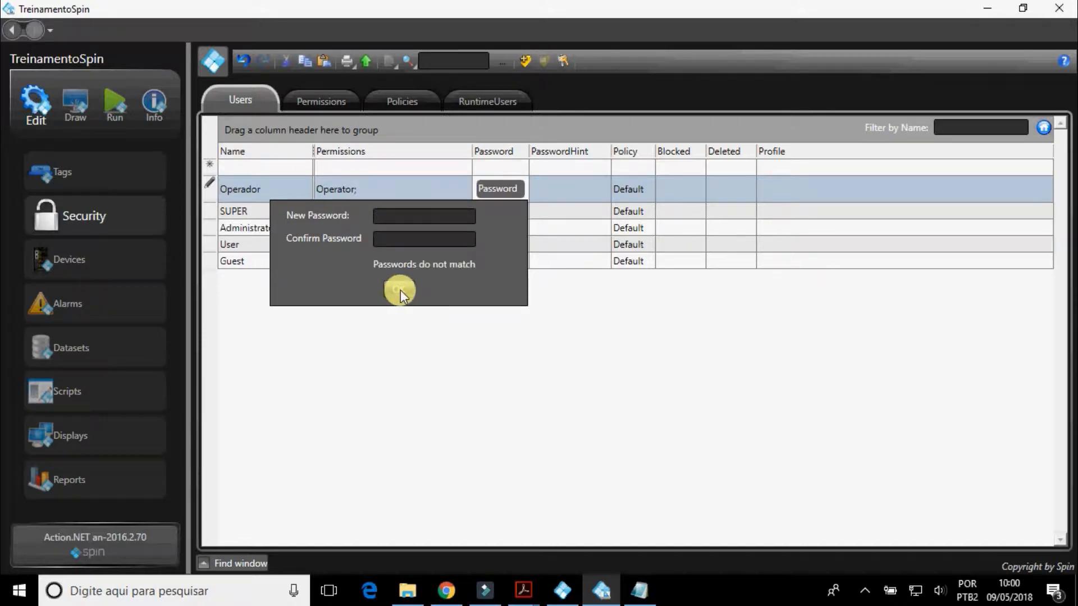
Enter the Operador user's new password again with a matching confirmation and accept it.
click(406, 218)
text(********)
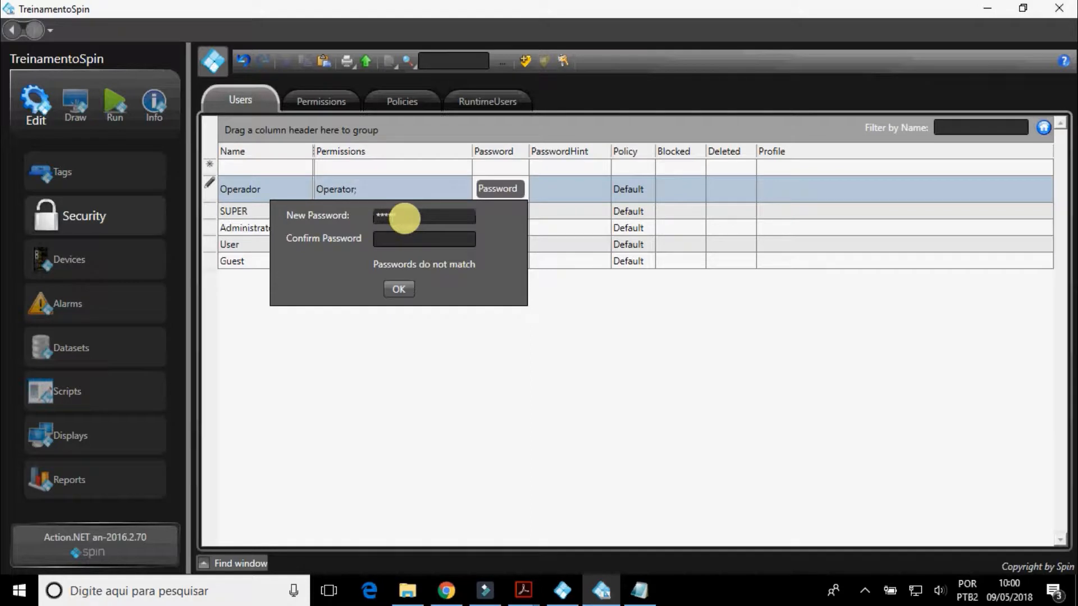
click(403, 234)
text(****)
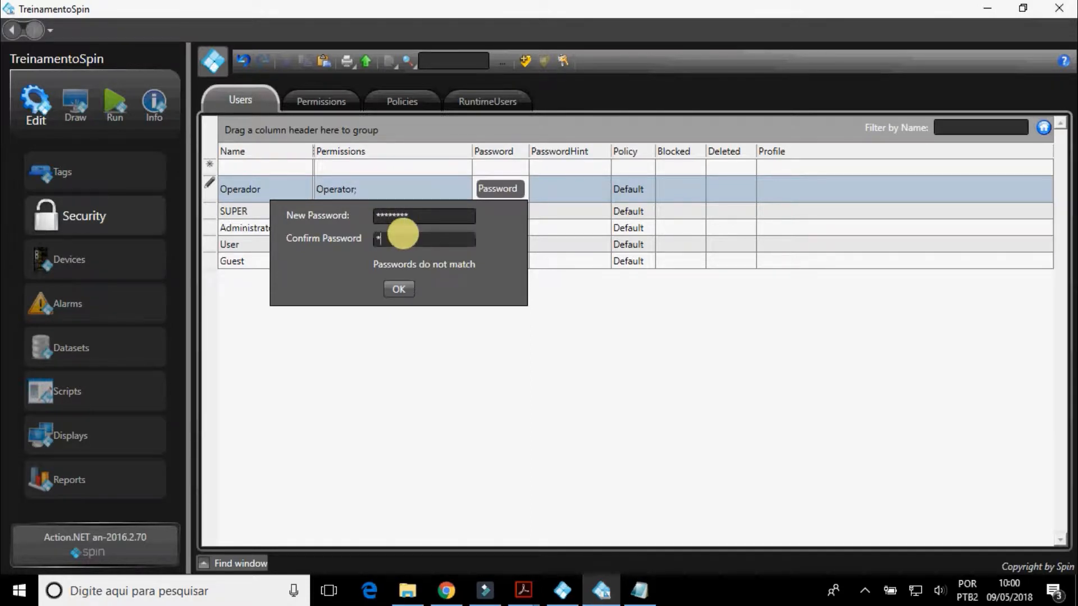
text(****)
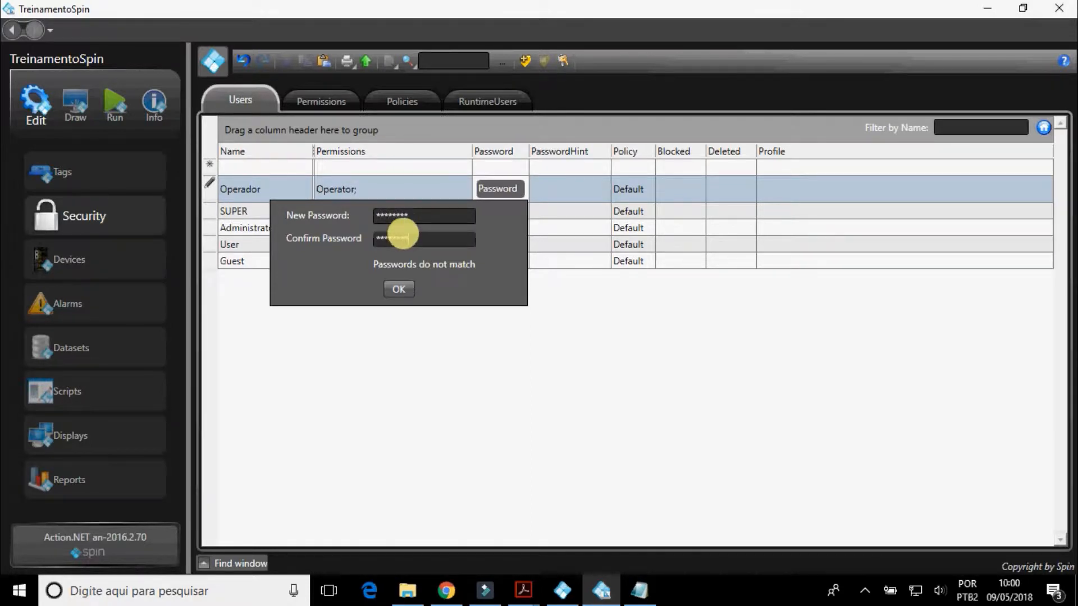
click(402, 283)
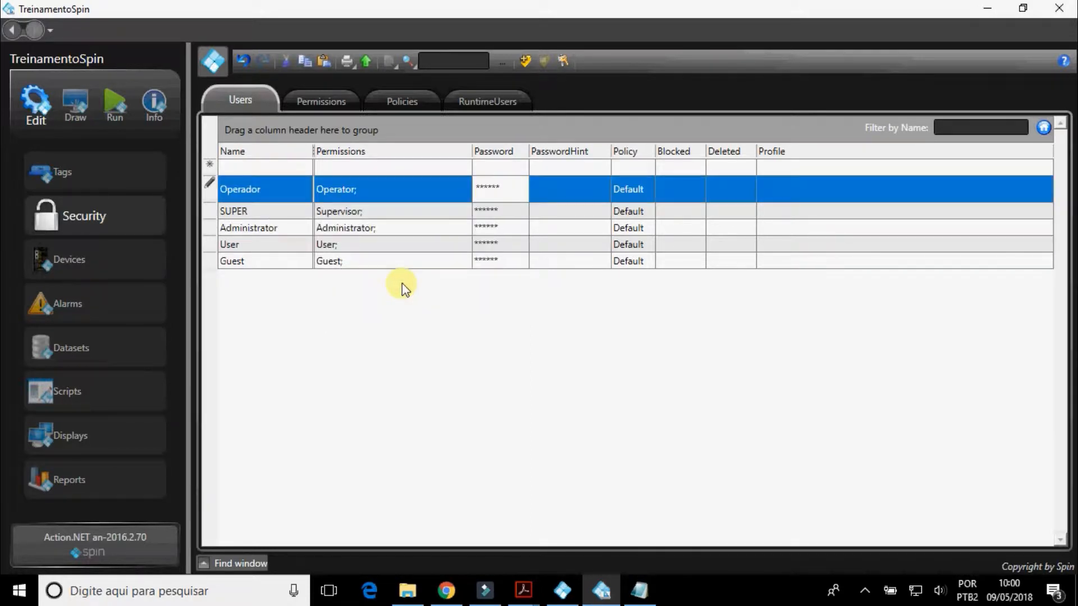
Set the Operador user's password hint to Nome and keep the Default policy.
click(584, 192)
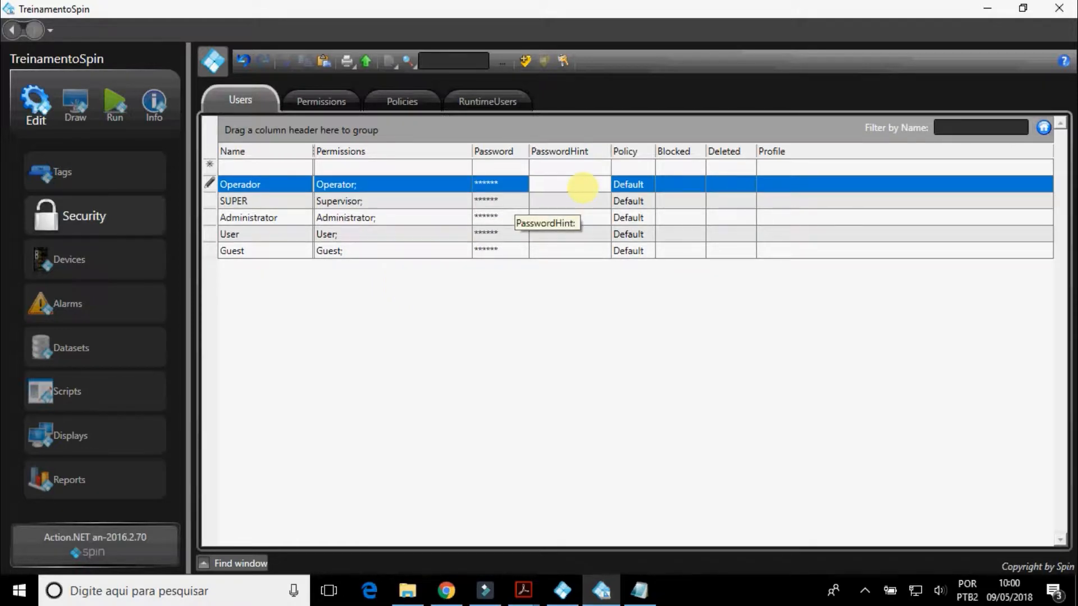
text(Nome)
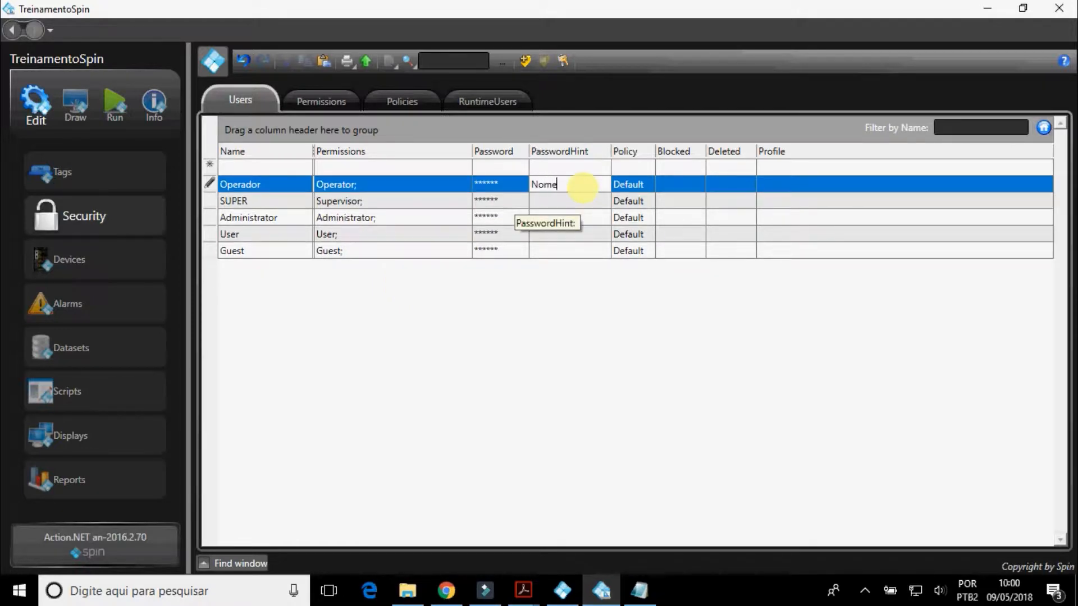
click(637, 187)
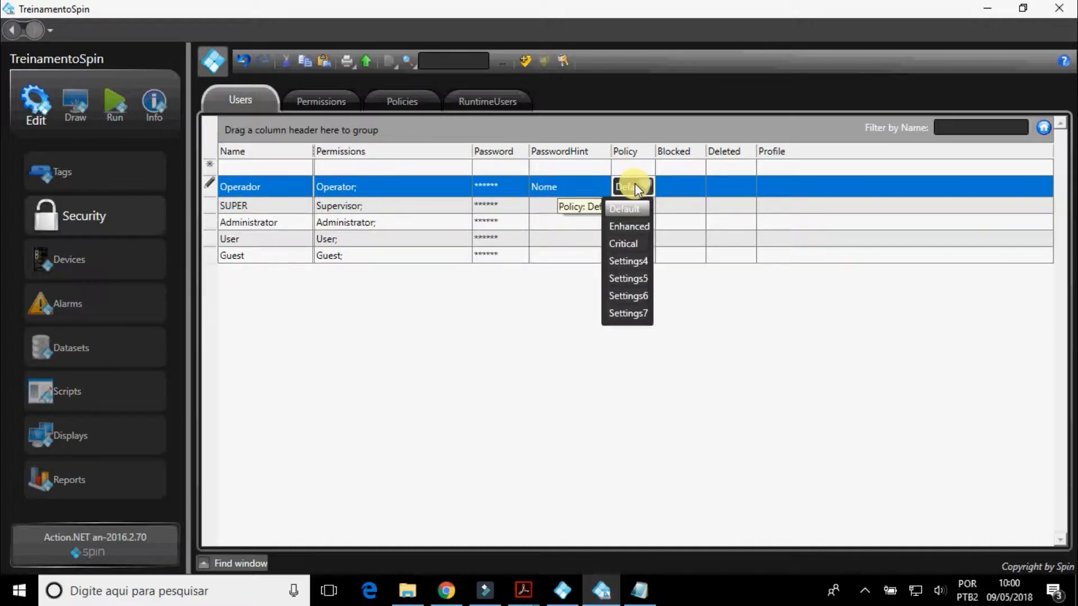
click(635, 186)
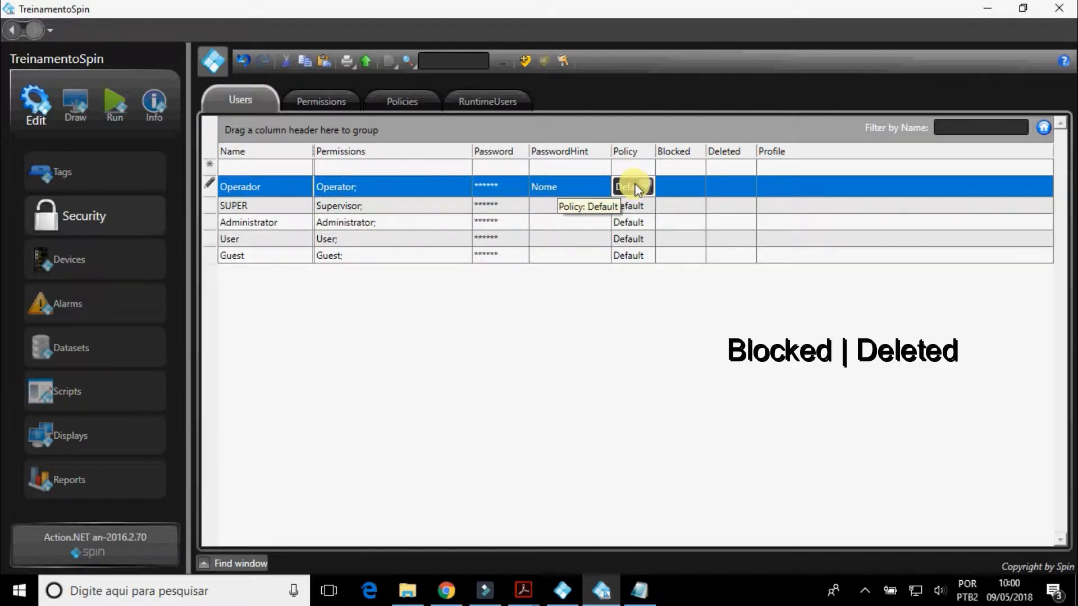
Try to delete the Operador row from the users table.
click(679, 186)
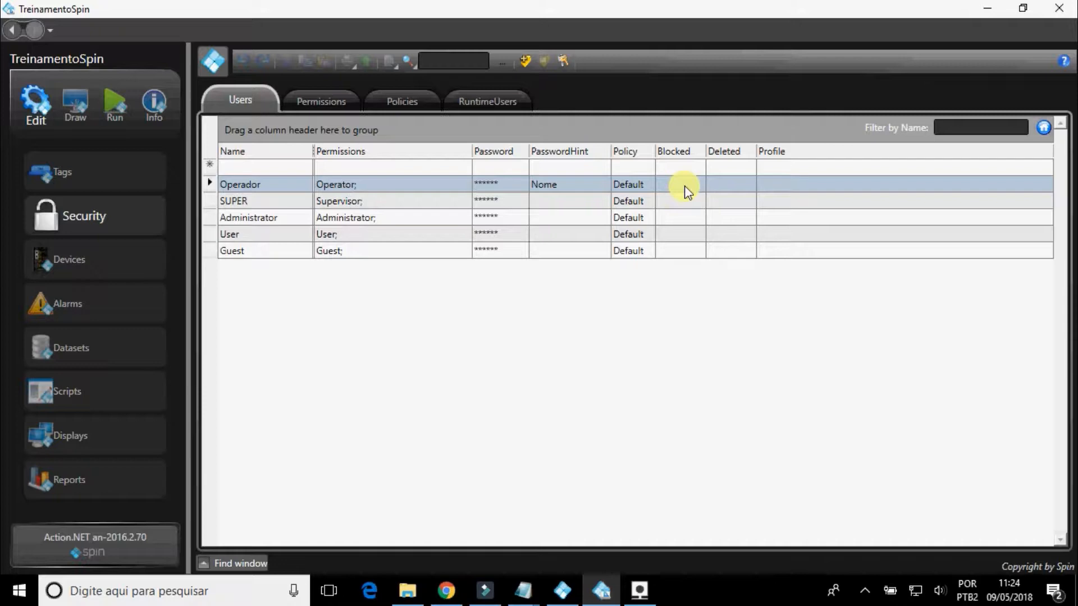
right_click(682, 190)
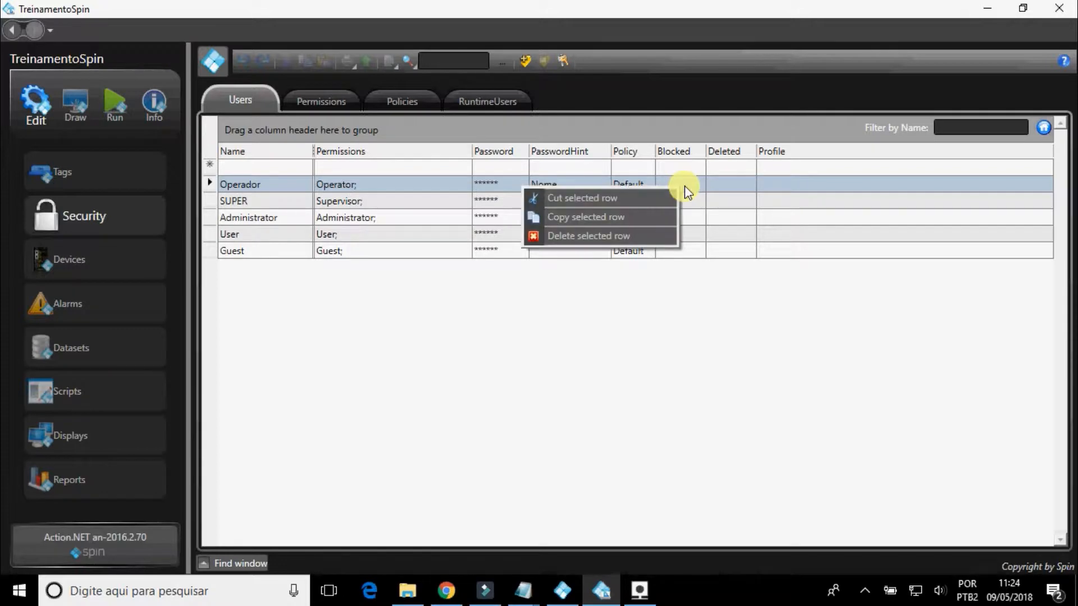
click(652, 233)
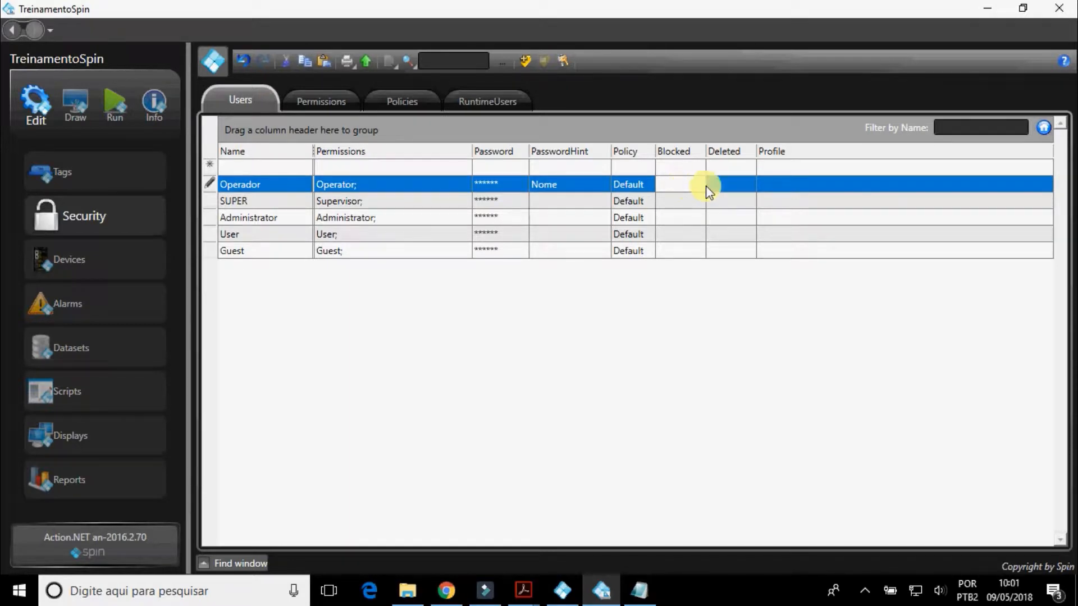
Examine the profile fields available for the Operador user and close them without entering anything.
click(796, 186)
click(796, 186)
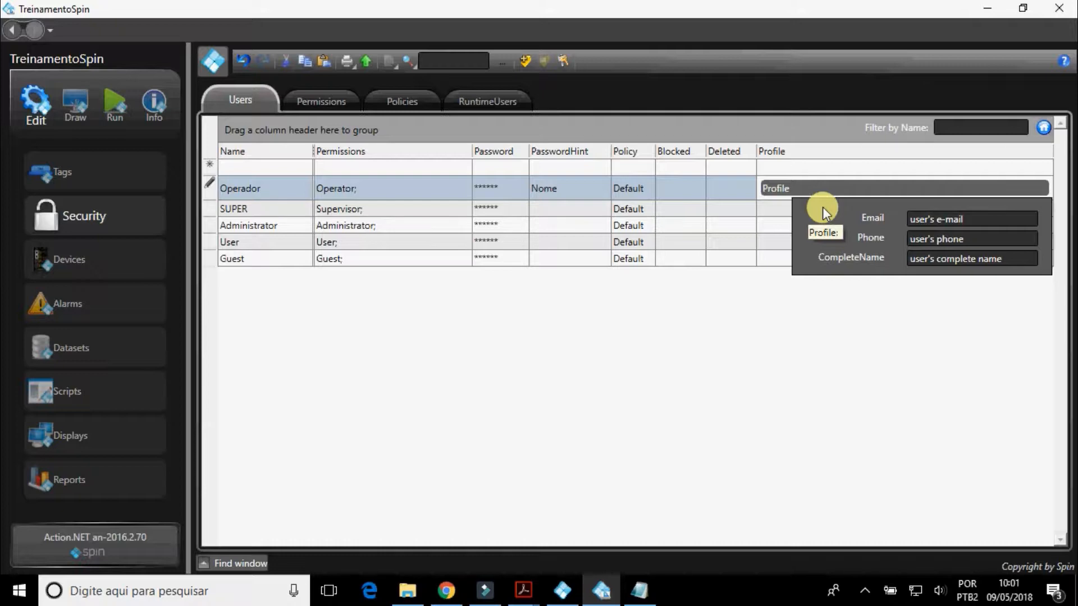
click(749, 190)
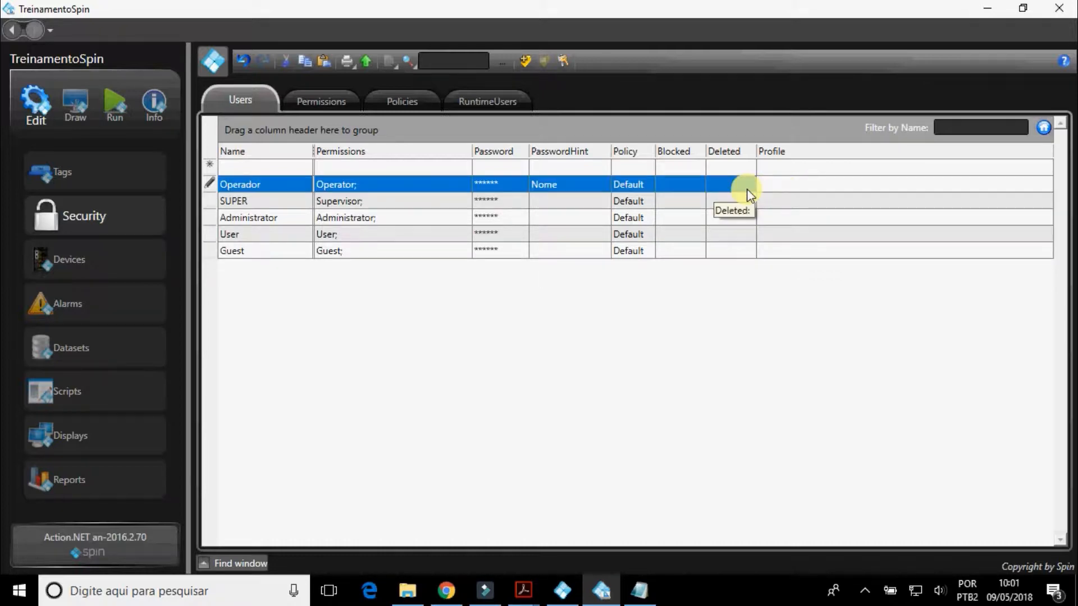
Grant the Operator permission group the EditTags, Scripts and Datasets edit rights, switching Unrestricted on and back off.
click(321, 99)
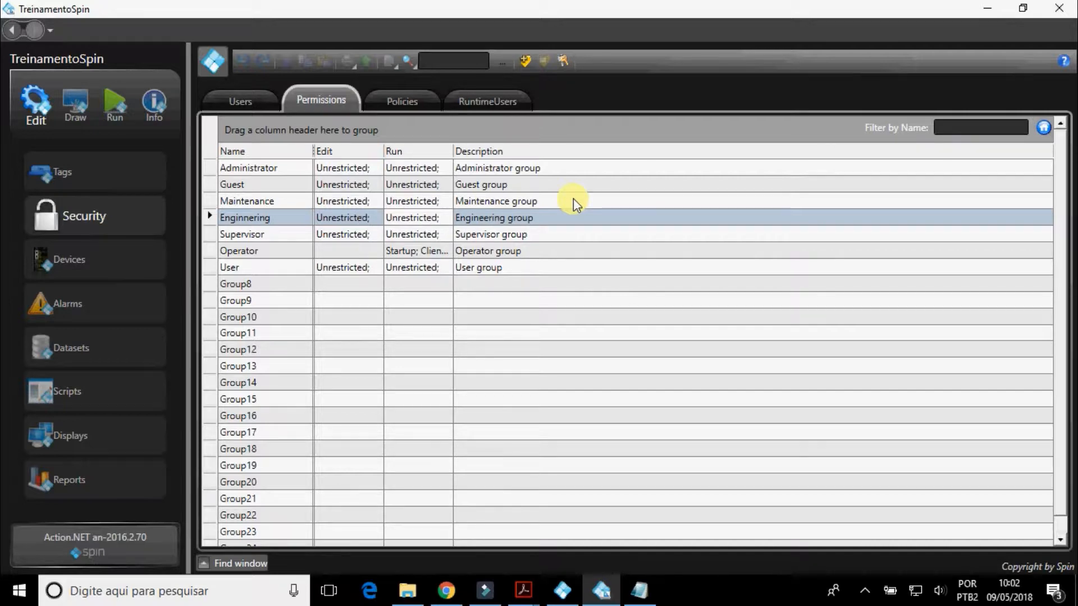
click(376, 254)
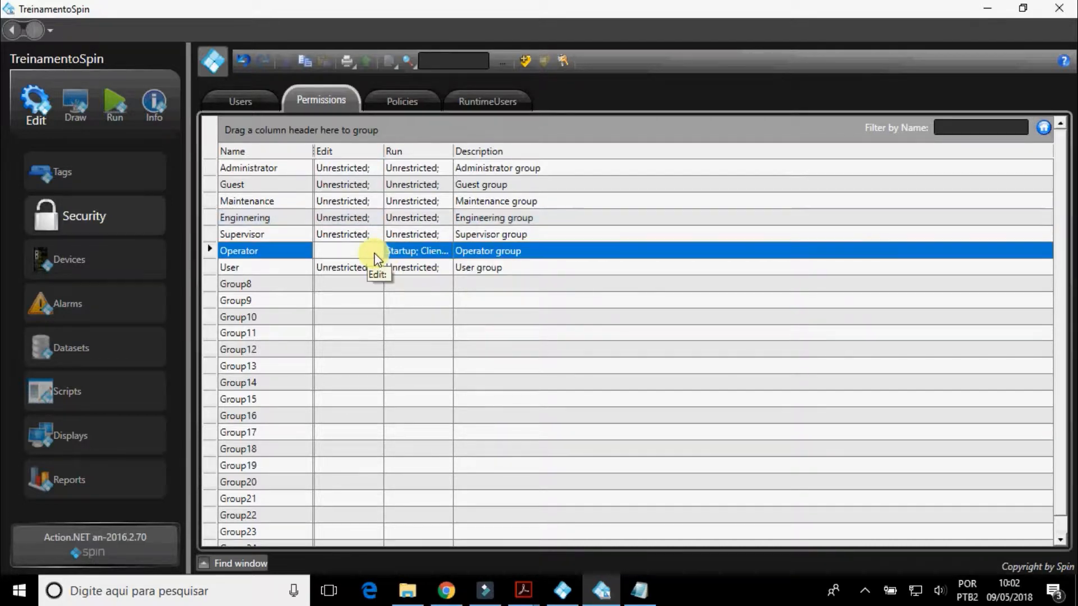
click(375, 255)
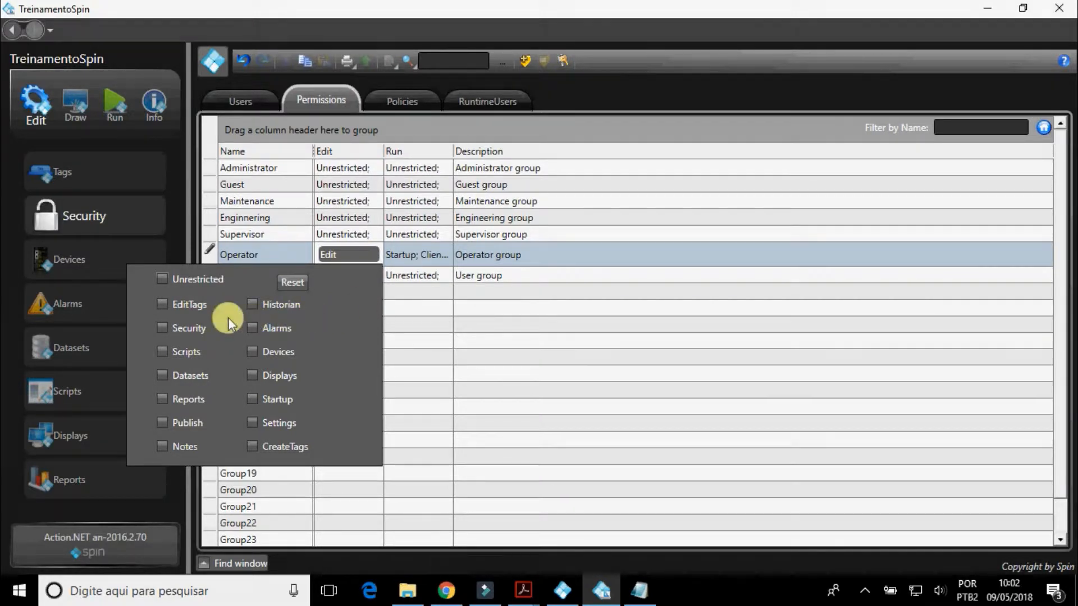
click(158, 306)
click(163, 350)
click(161, 375)
click(163, 279)
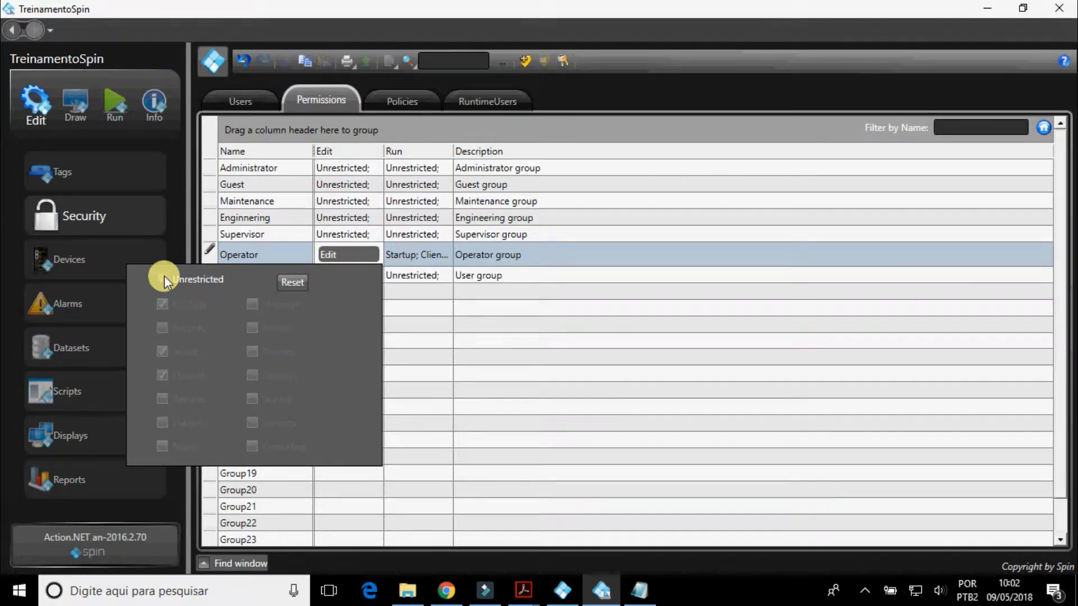
click(163, 279)
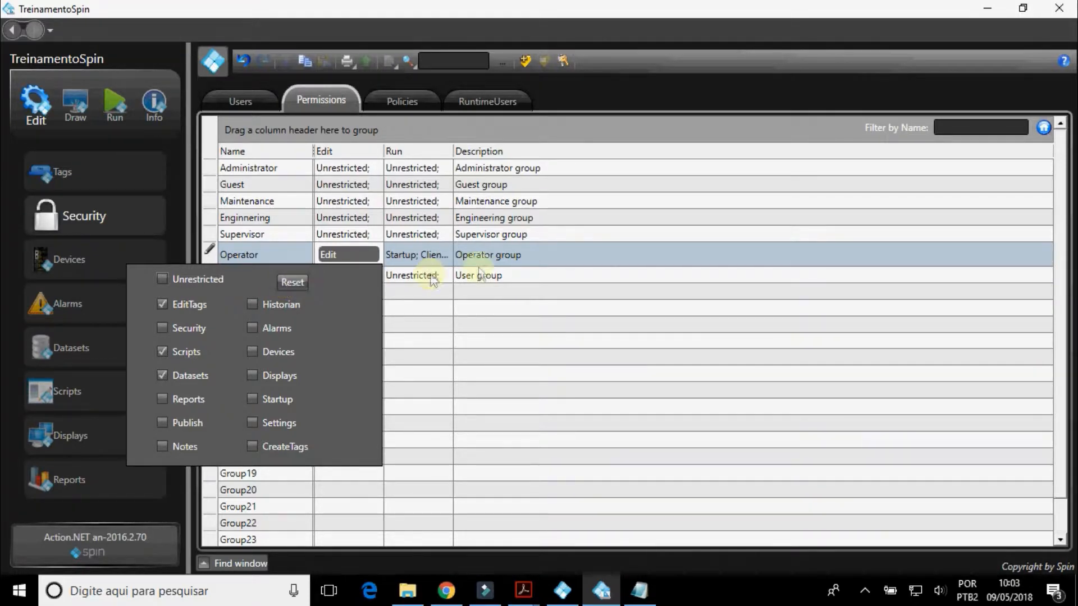
click(533, 257)
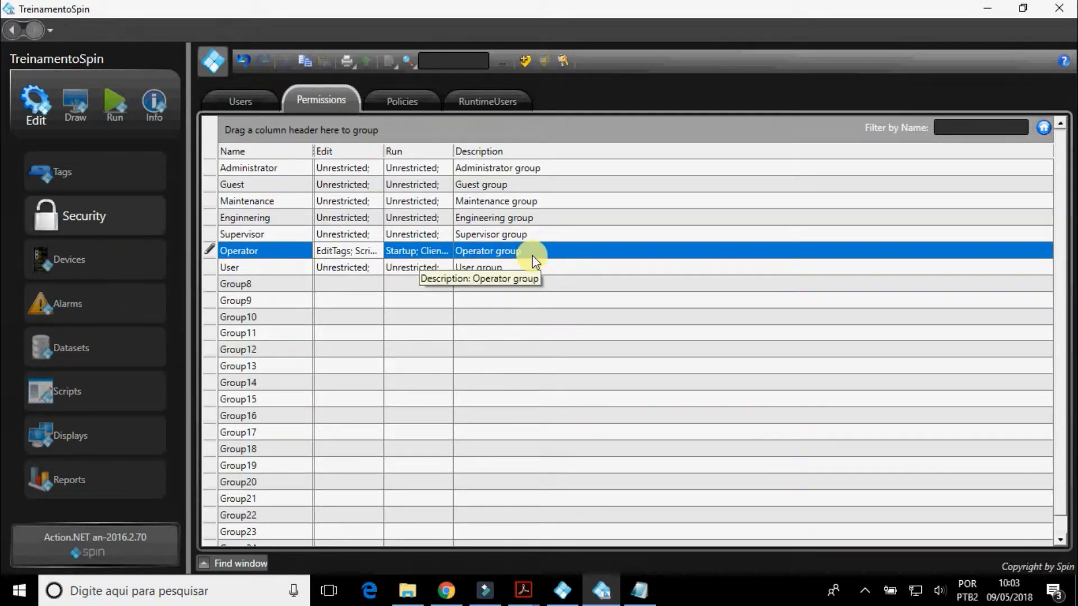
Examine the Identification and ESign settings of the Default security policy.
click(404, 99)
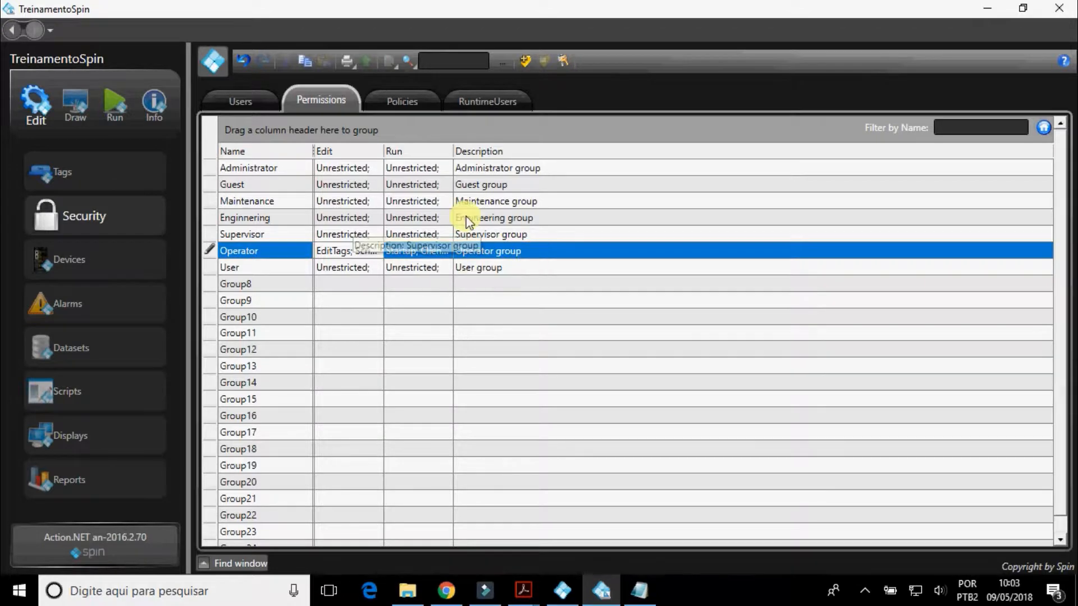
click(404, 99)
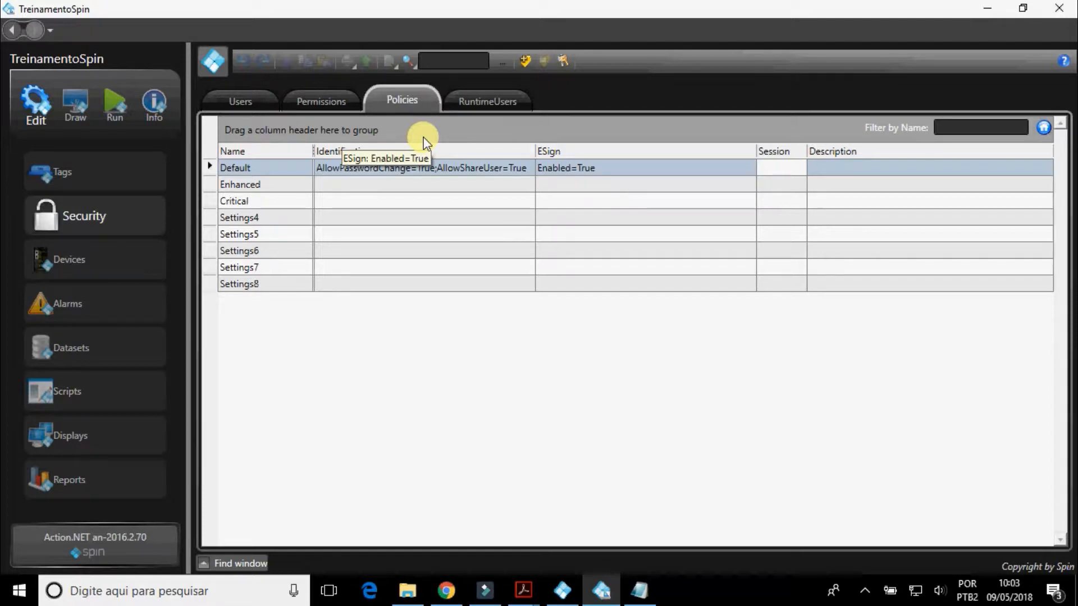
click(481, 172)
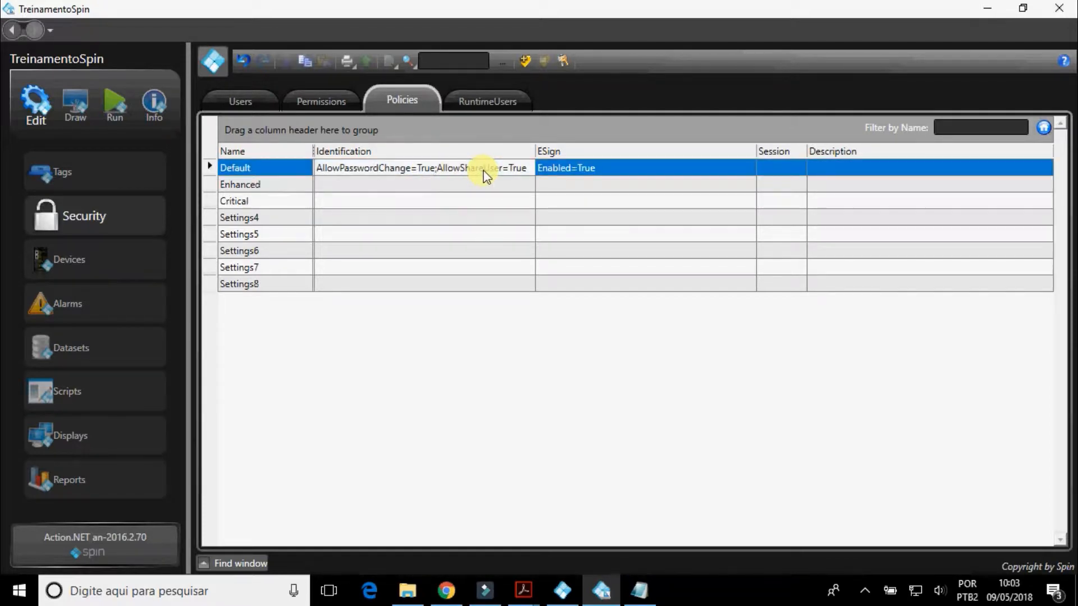
click(485, 171)
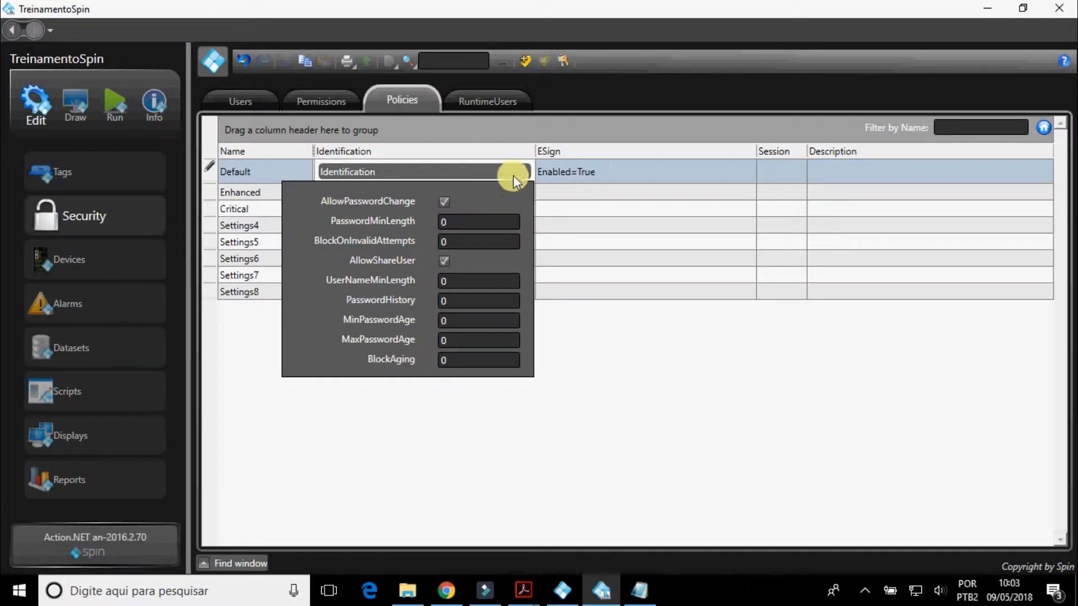
click(645, 172)
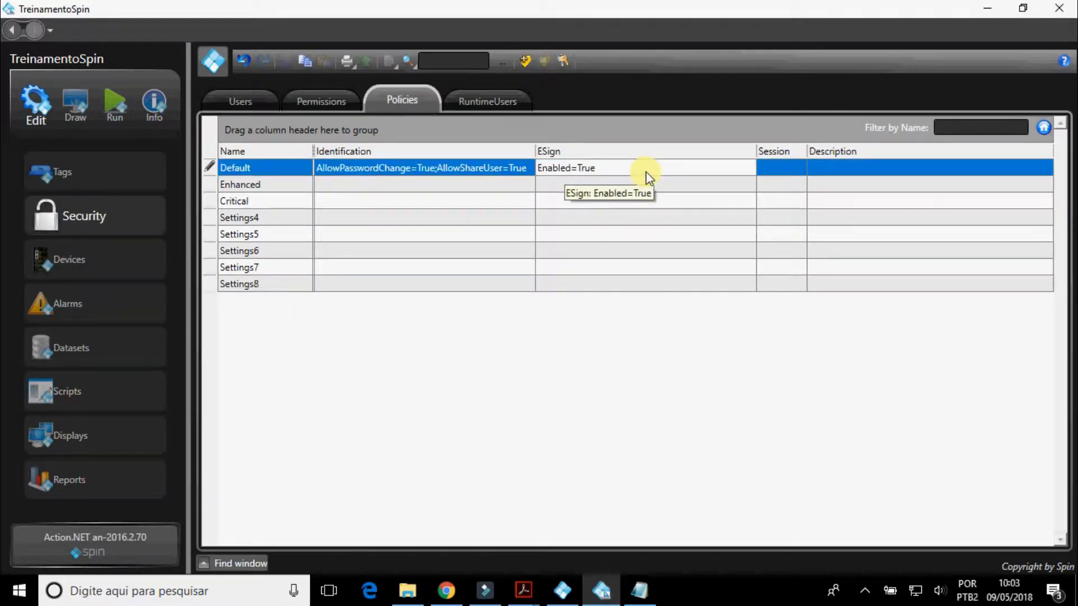
click(646, 172)
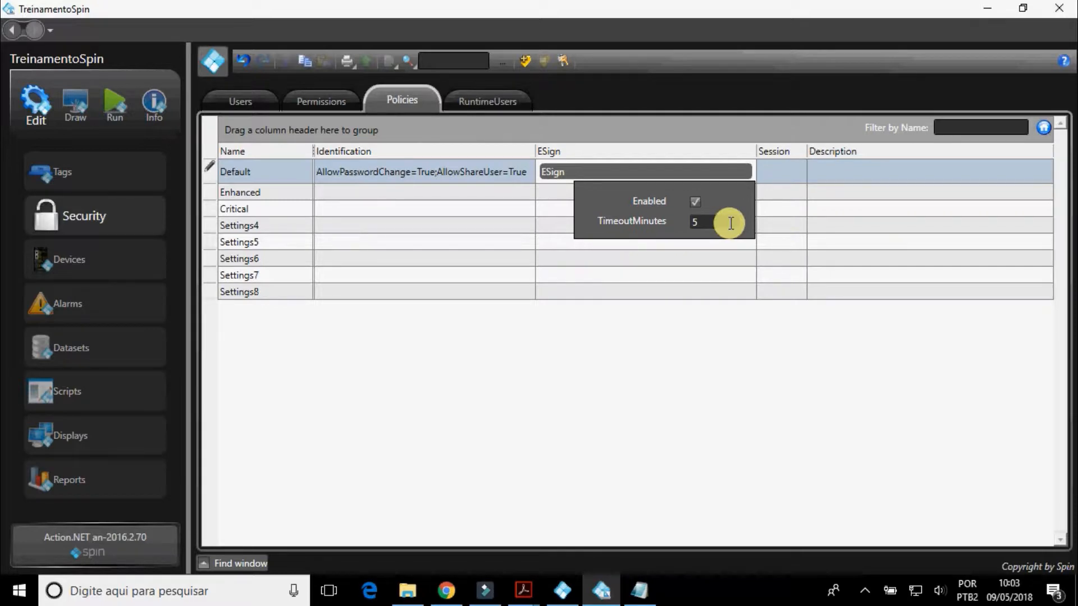
click(773, 176)
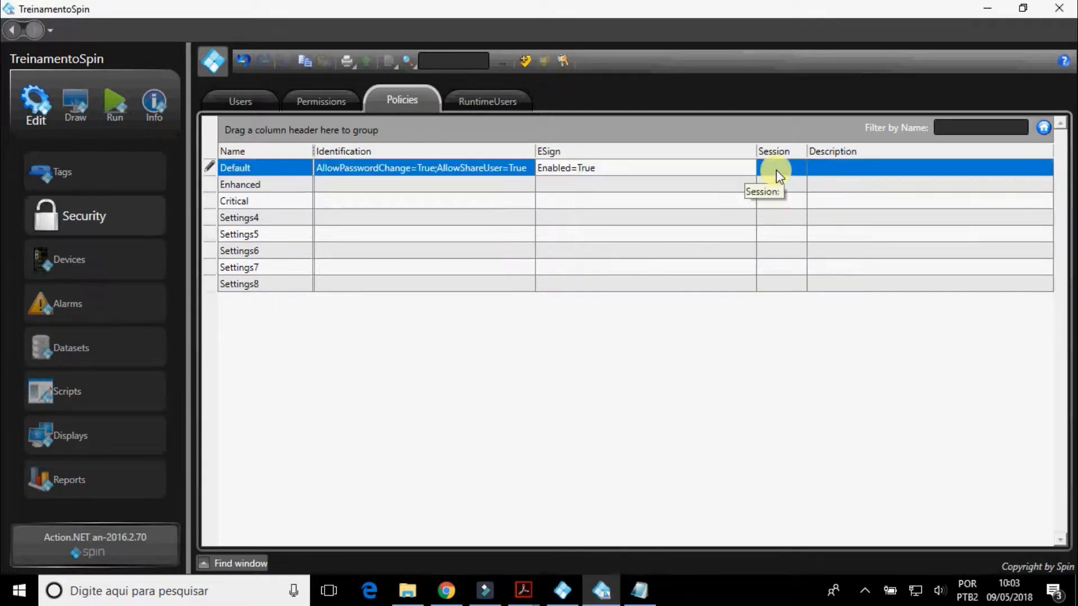
Examine the Session settings of the Default security policy, including its AutoLogOff option.
click(776, 171)
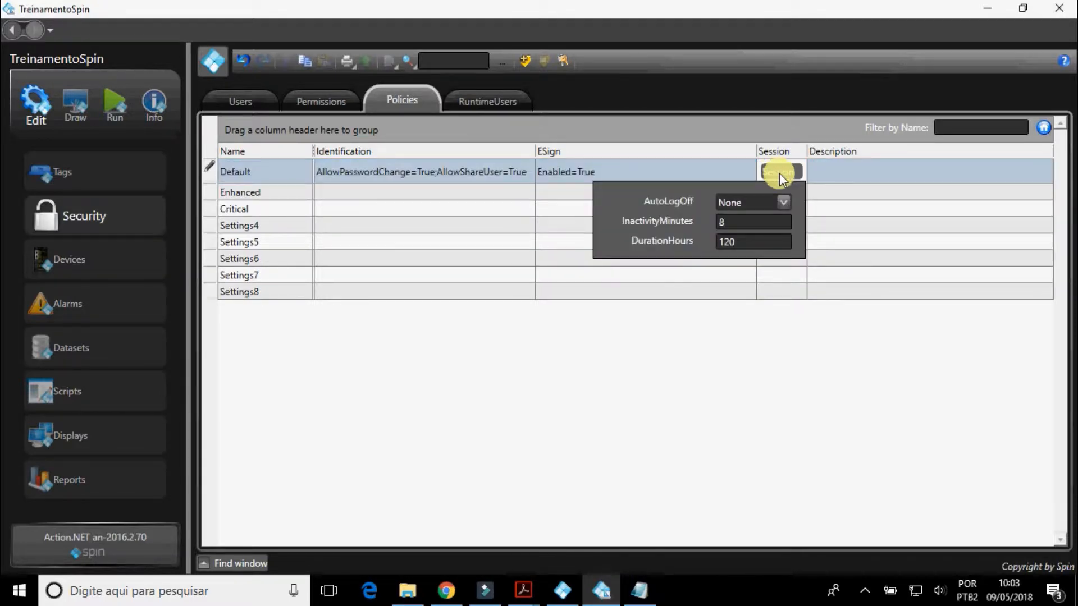
click(784, 201)
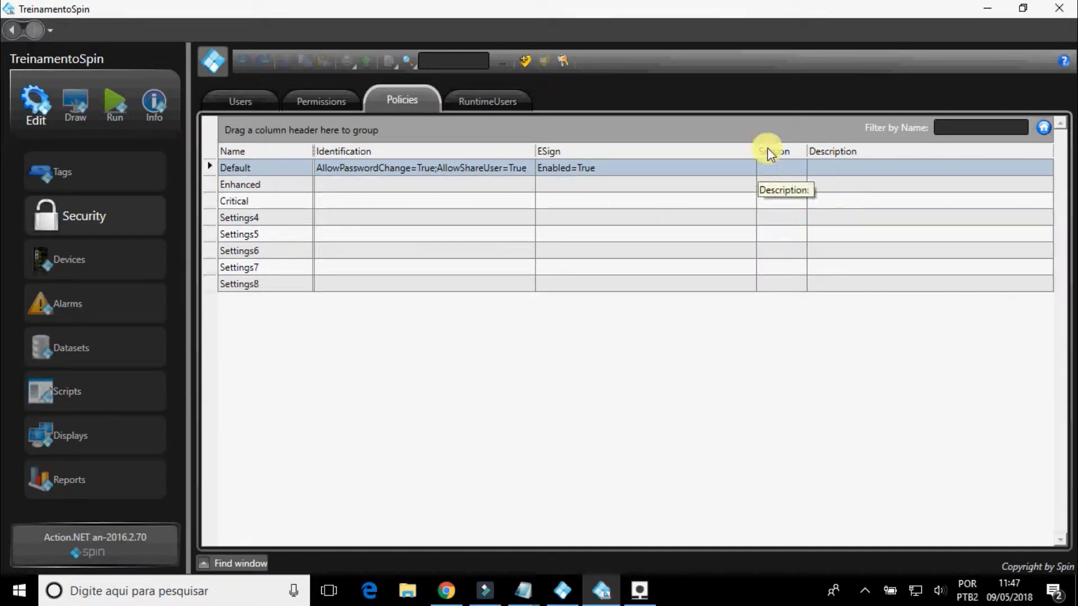
Log on to the project as the Operador user, entering the account password.
click(561, 61)
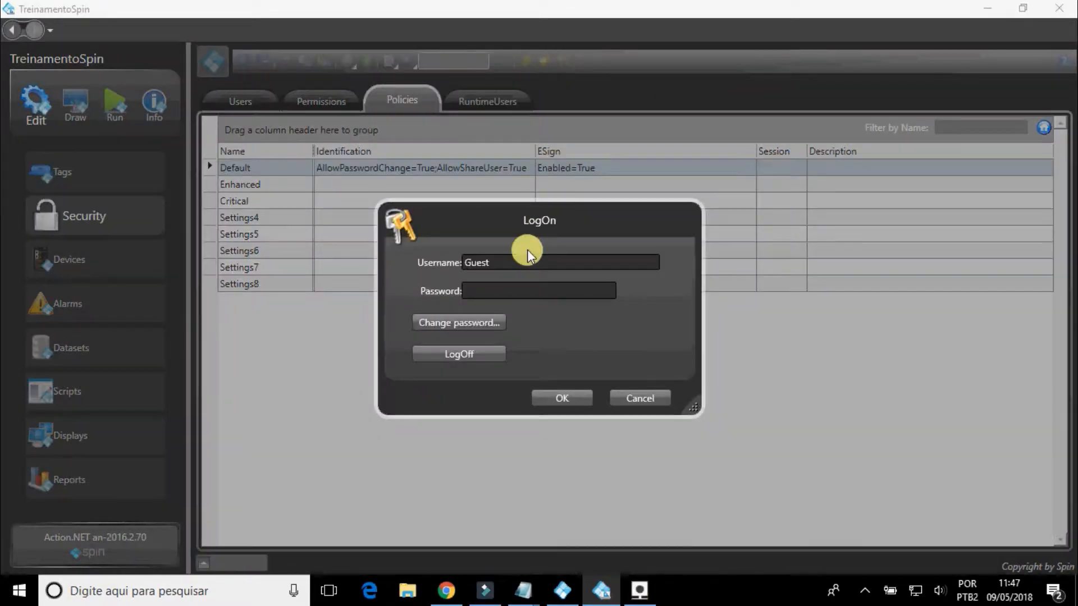
drag(489, 262, 440, 263)
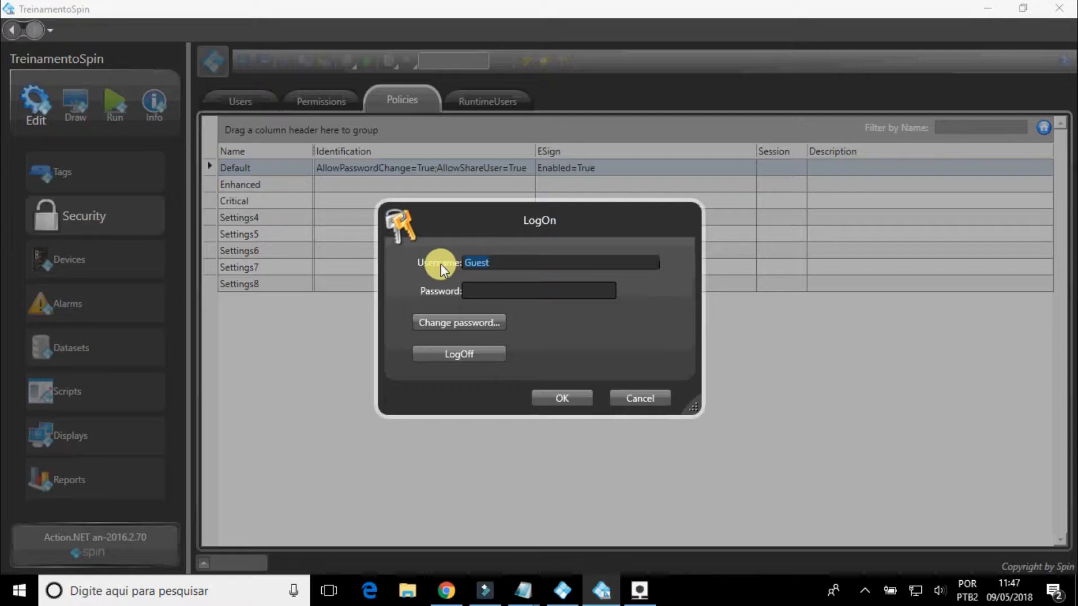
text(Operador)
click(481, 289)
text(****)
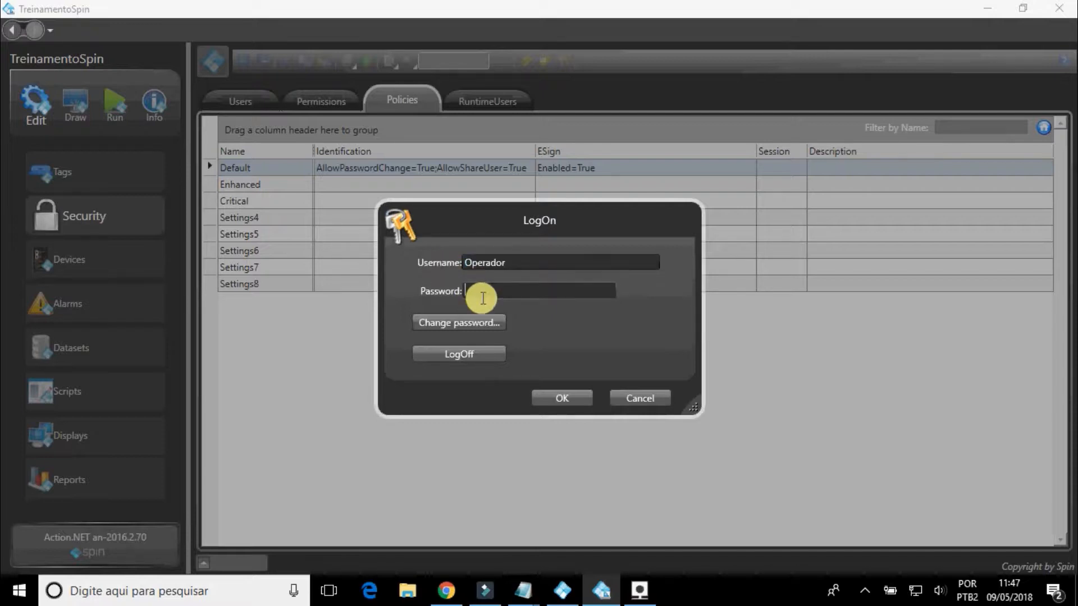
text(****)
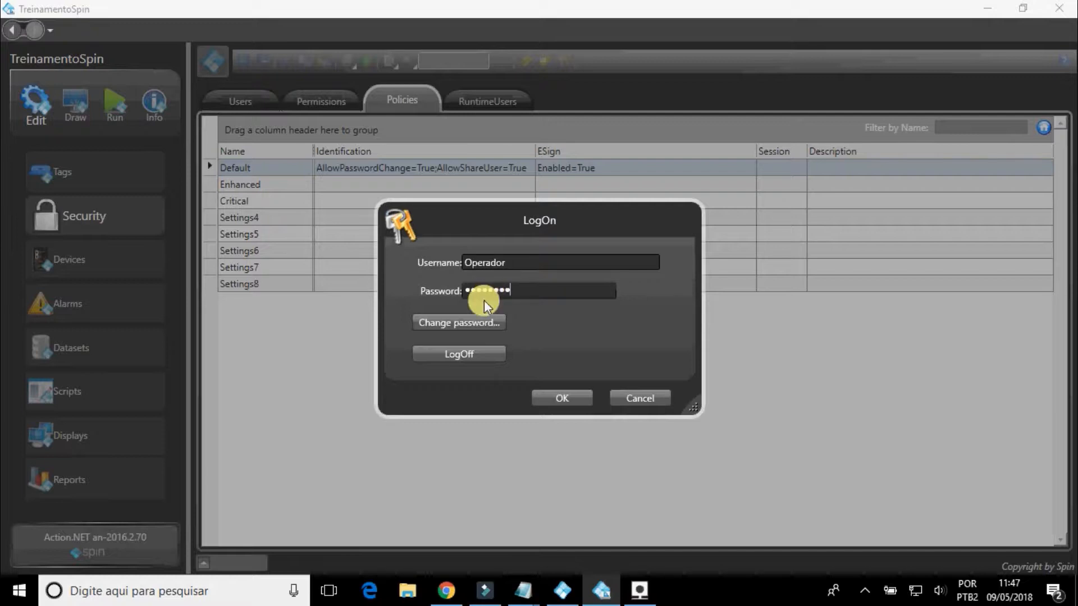
click(539, 398)
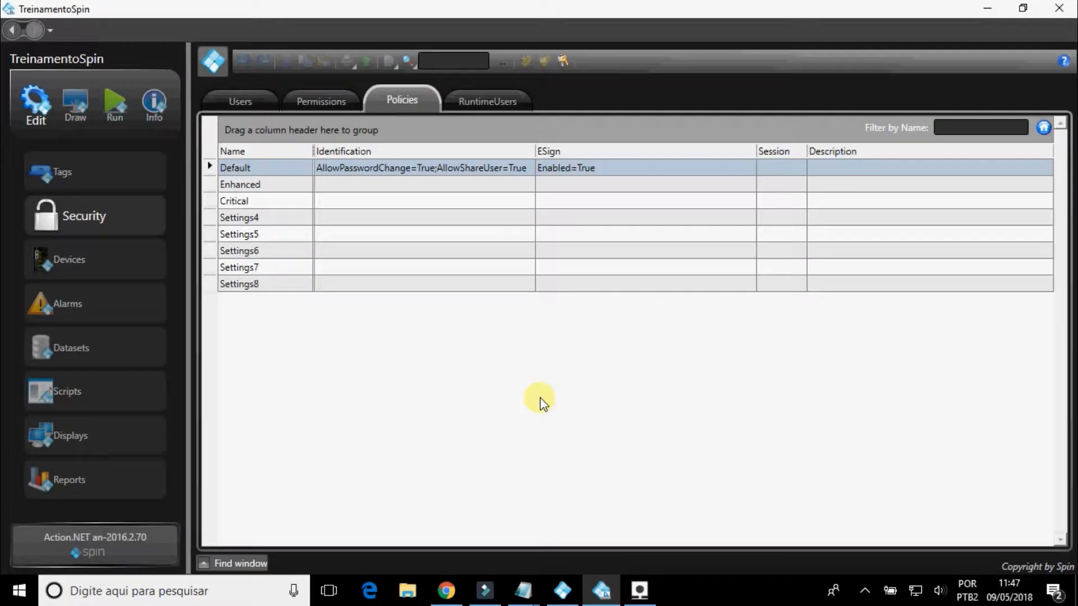
Check the Operador user's edit access by trying to open the Tags, Alarms, Datasets and Devices modules.
click(133, 178)
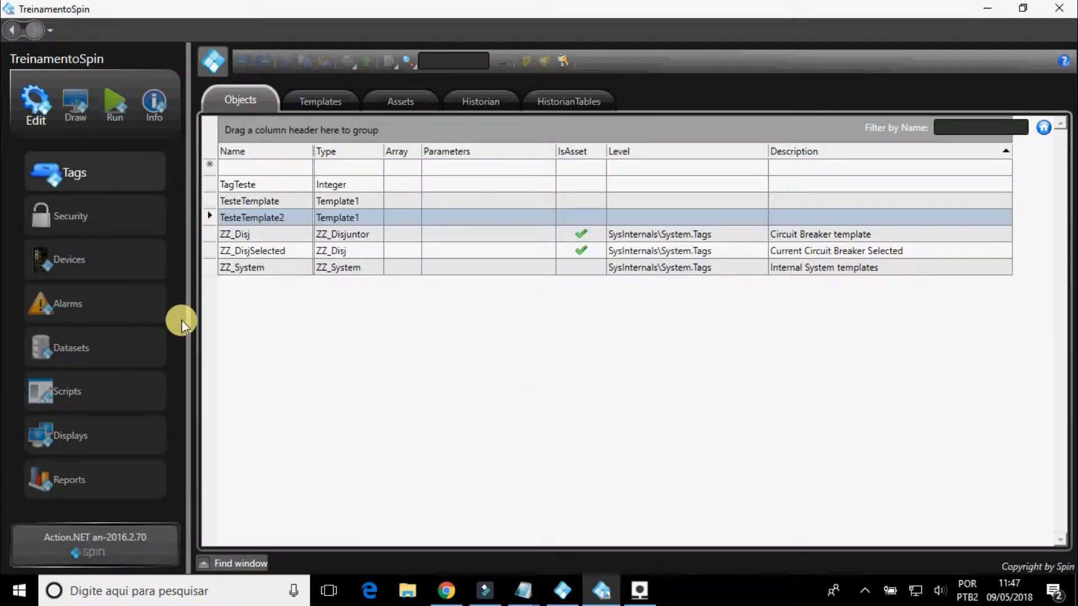
click(152, 311)
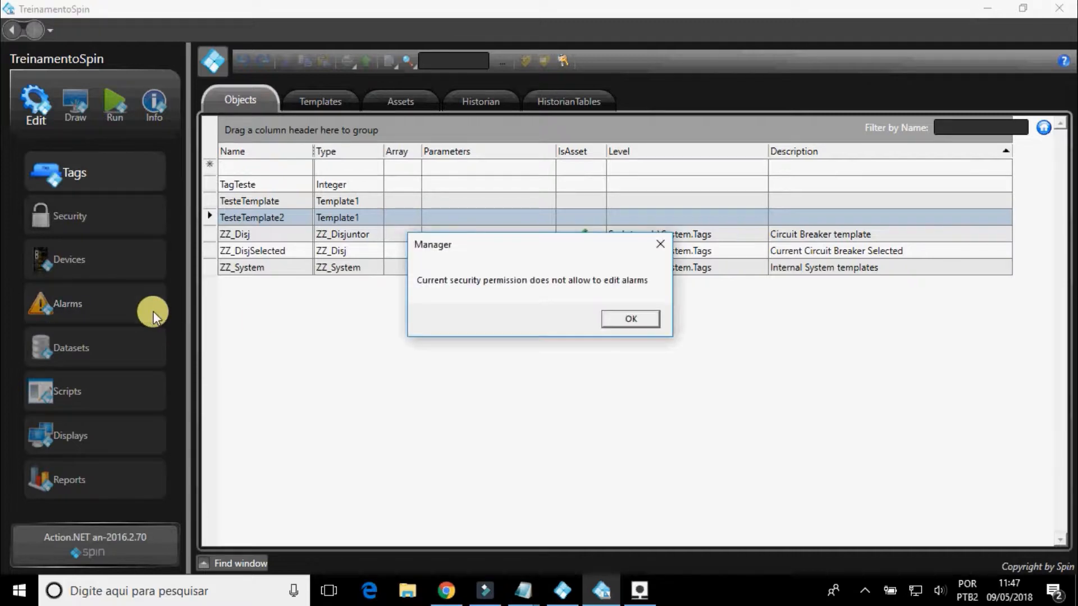
click(626, 318)
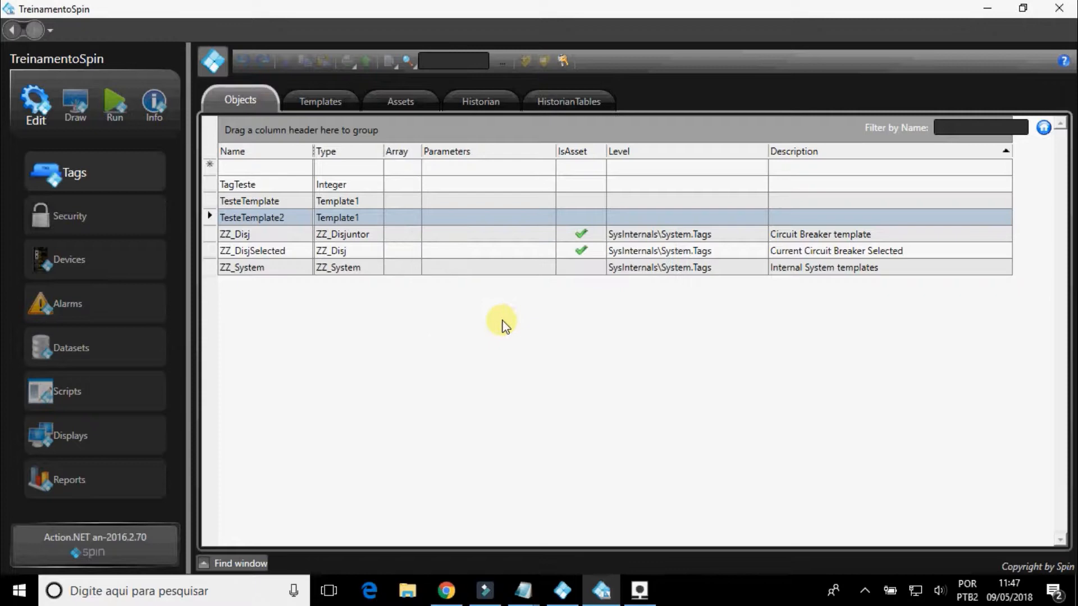
click(130, 352)
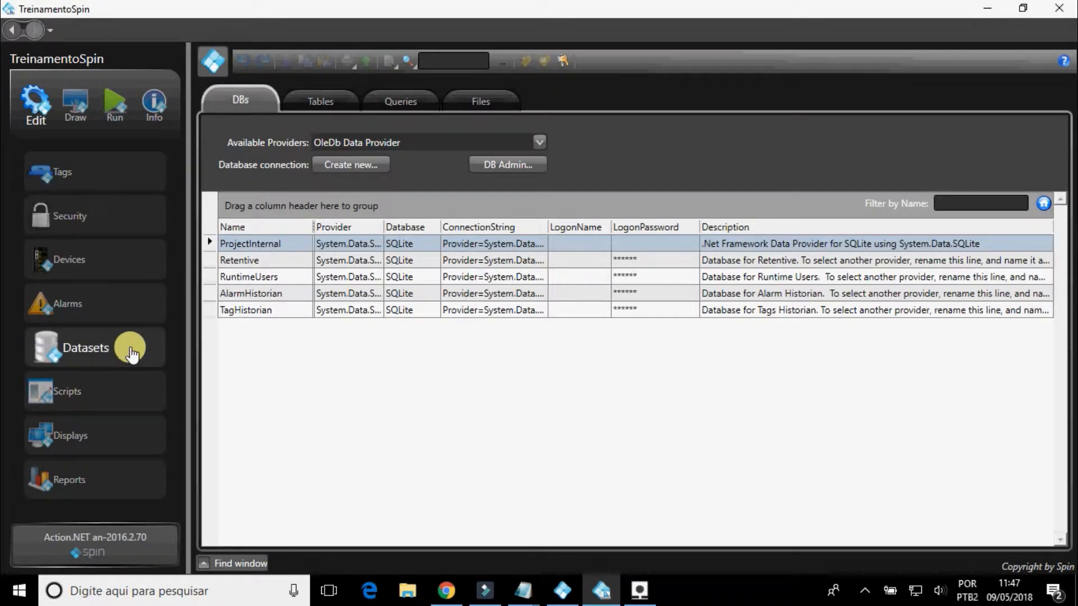
click(130, 261)
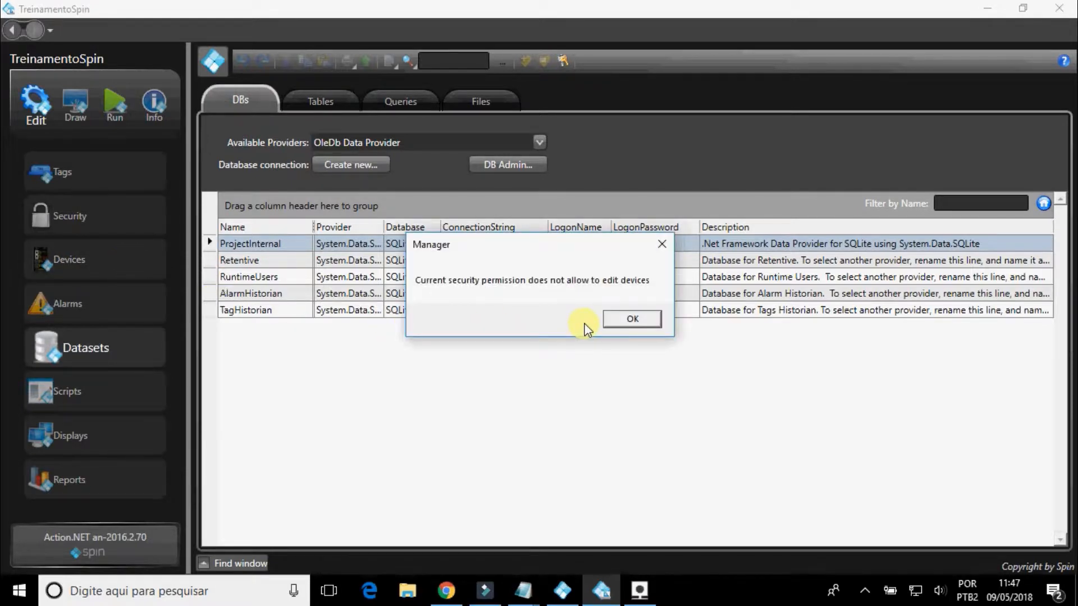
click(608, 320)
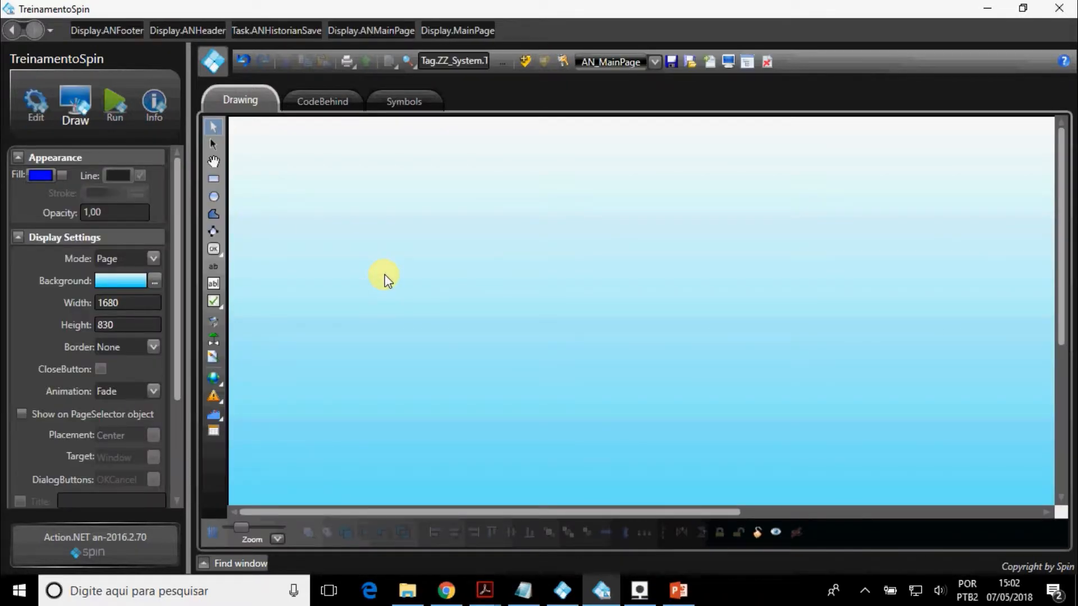
Examine the AN_MainPage display's Mode, Background, Width, Height and Border settings, previewing a radial gradient background and cancelling it.
click(152, 258)
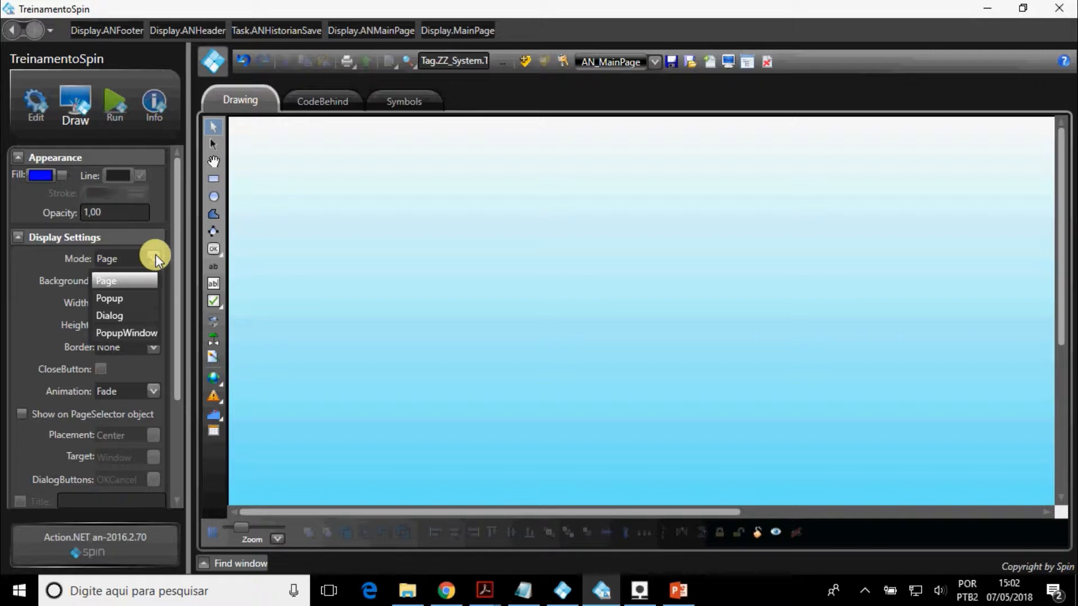
click(156, 254)
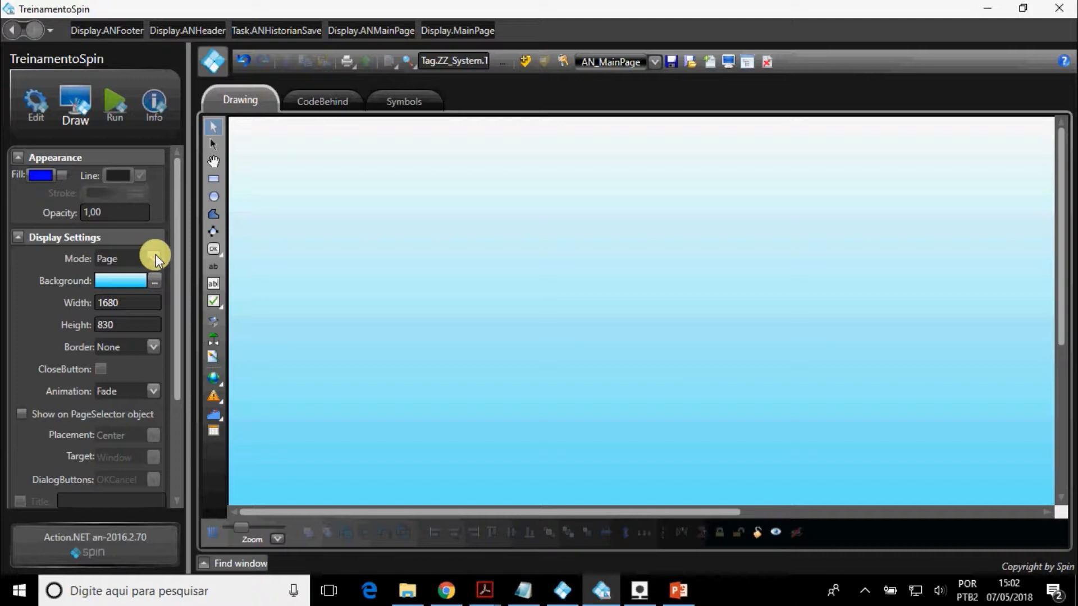
click(154, 281)
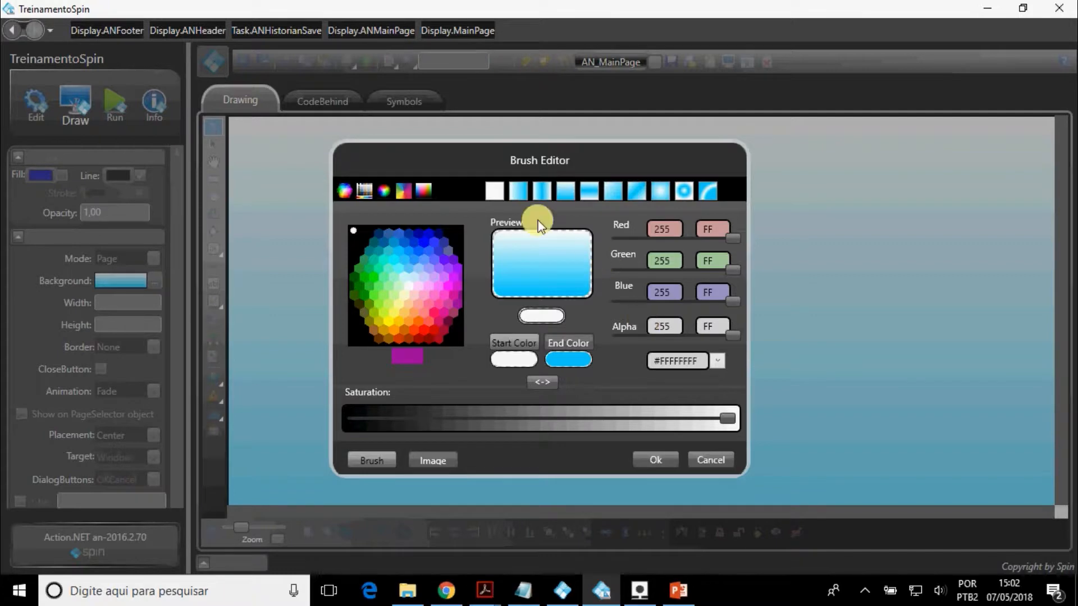
click(690, 192)
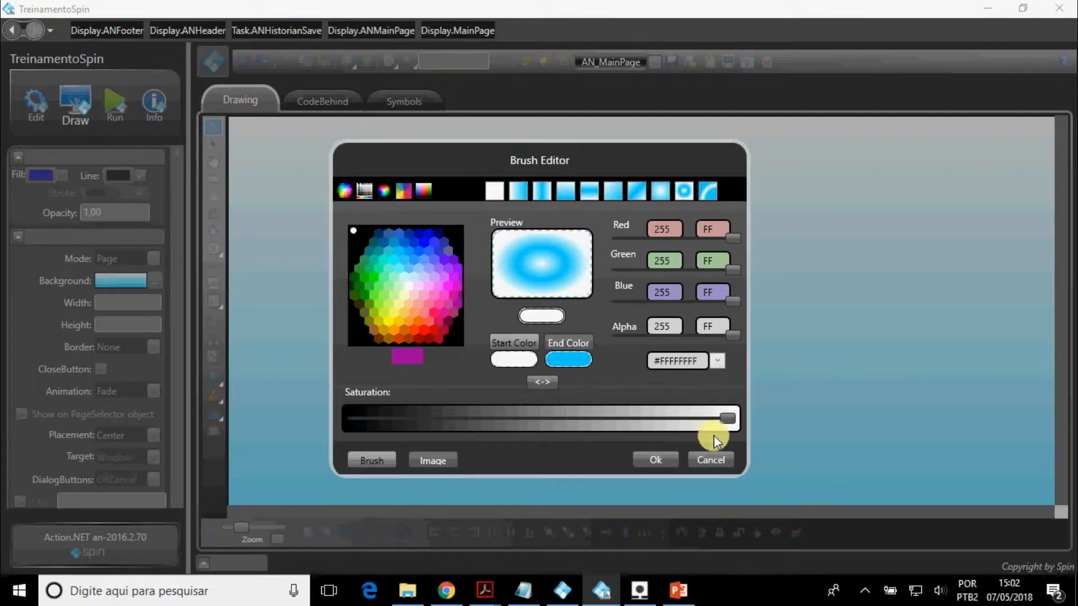
click(718, 460)
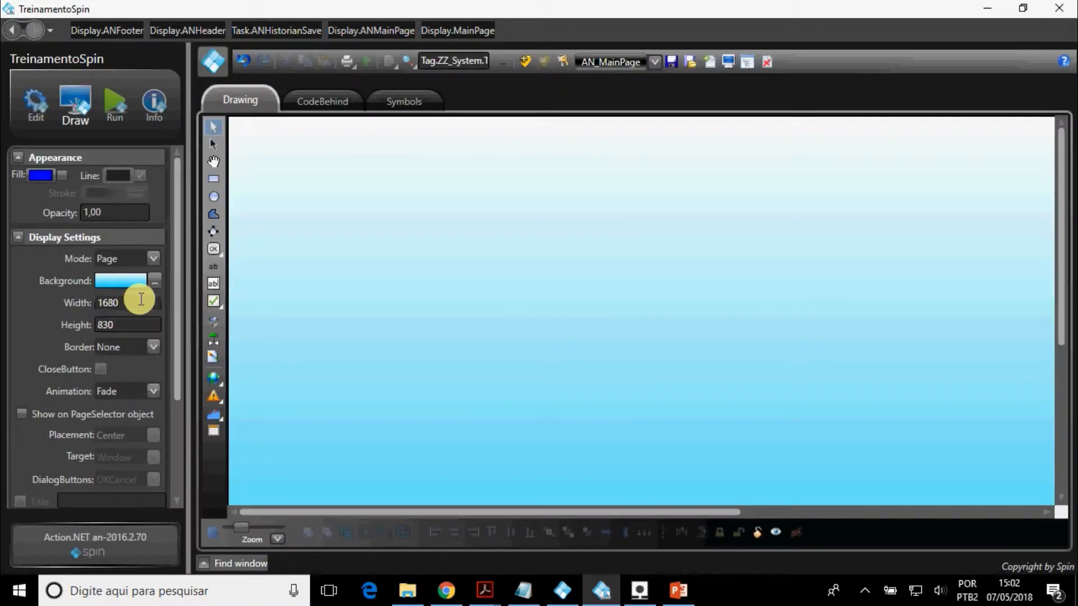
click(141, 299)
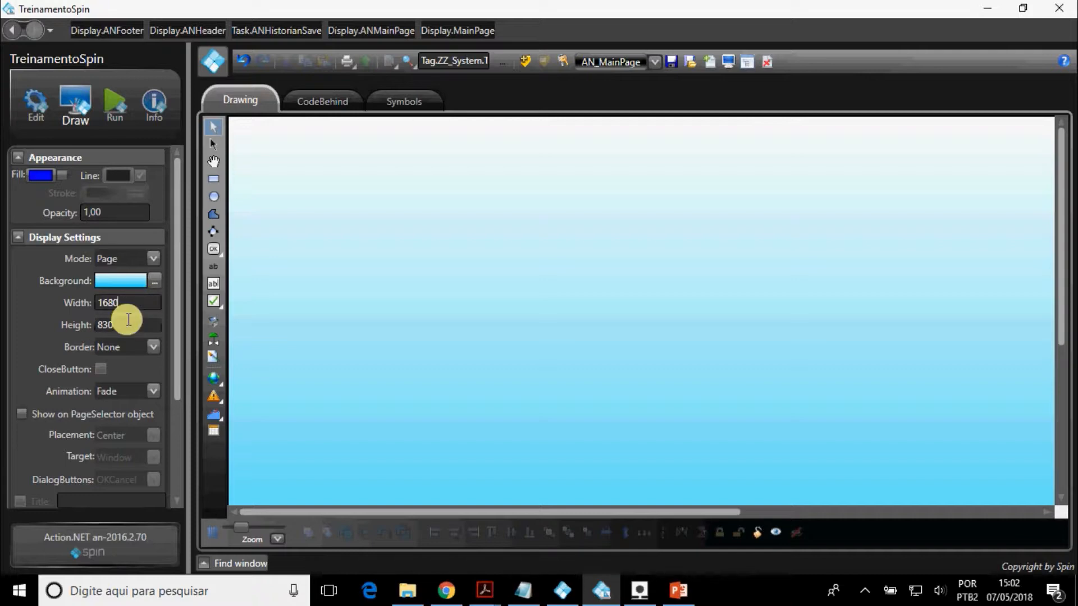
click(146, 352)
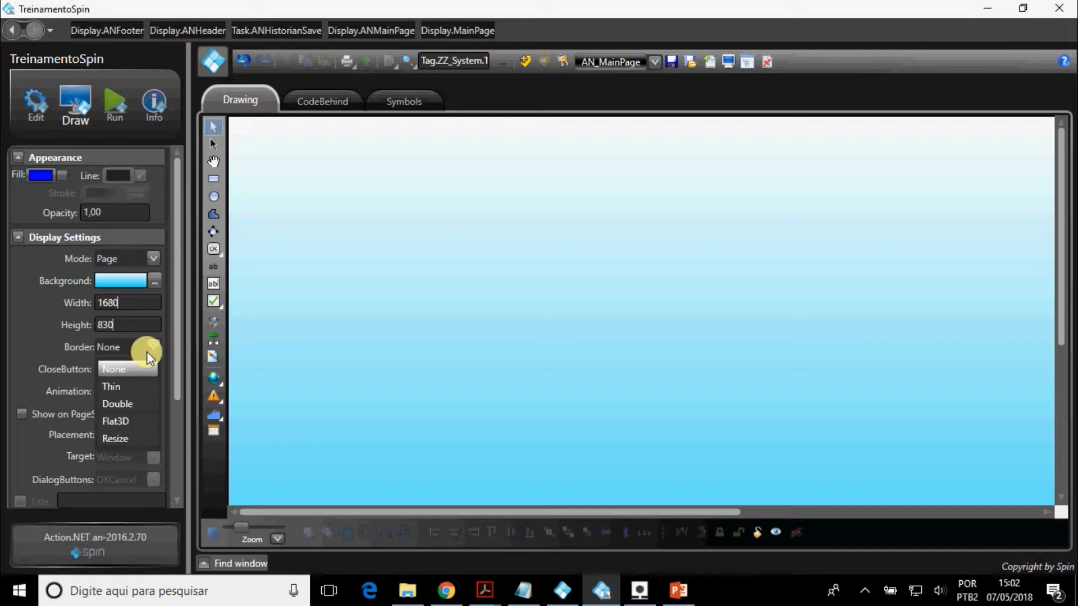
click(68, 356)
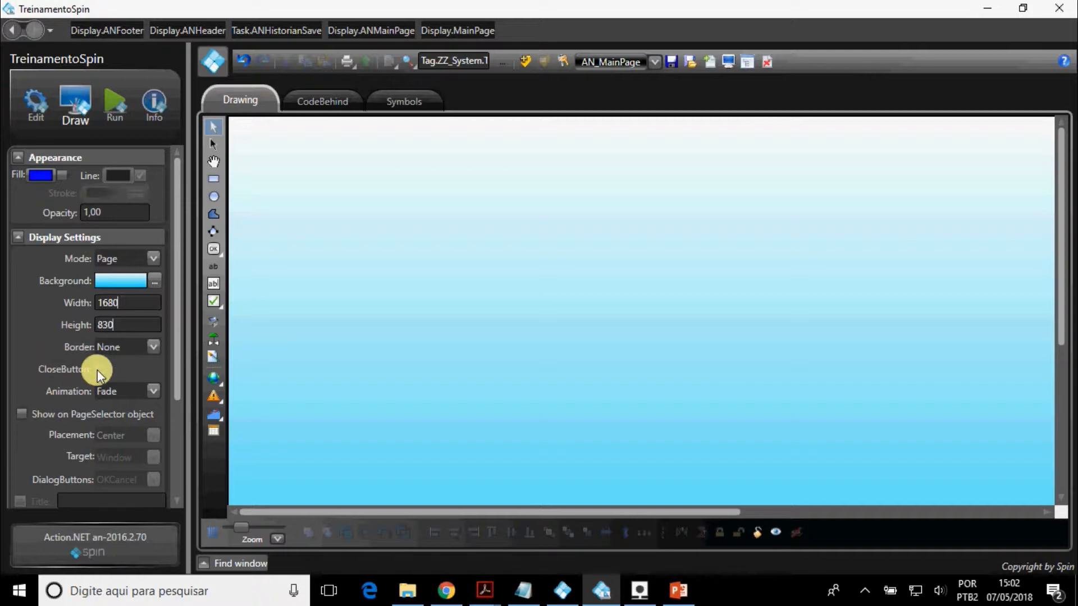
Switch the AN_MainPage display mode to Popup and back to Page, and examine the Animation options.
click(153, 258)
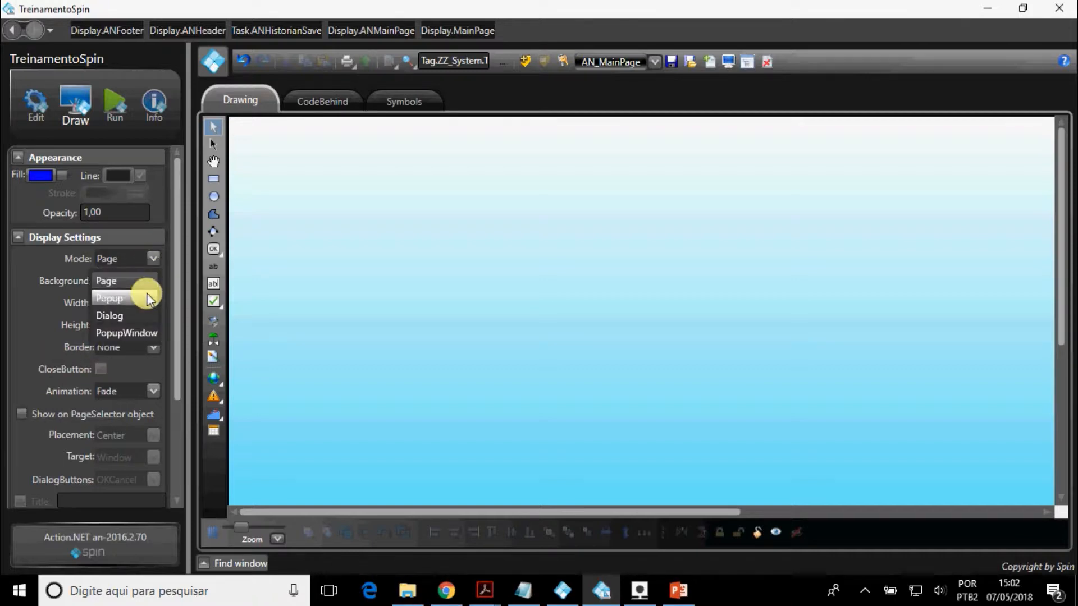
click(146, 293)
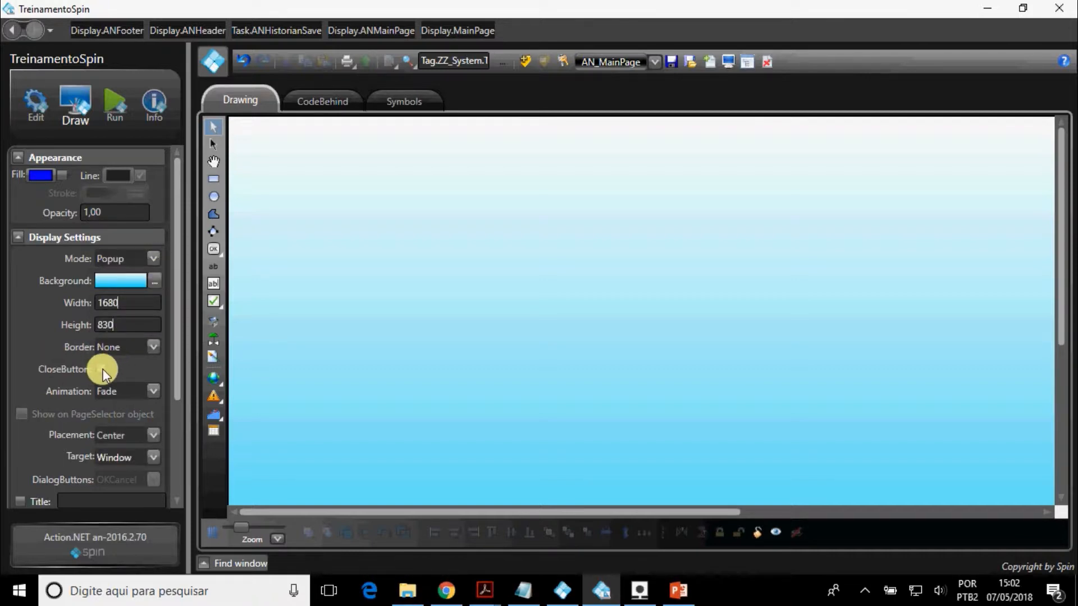
click(151, 260)
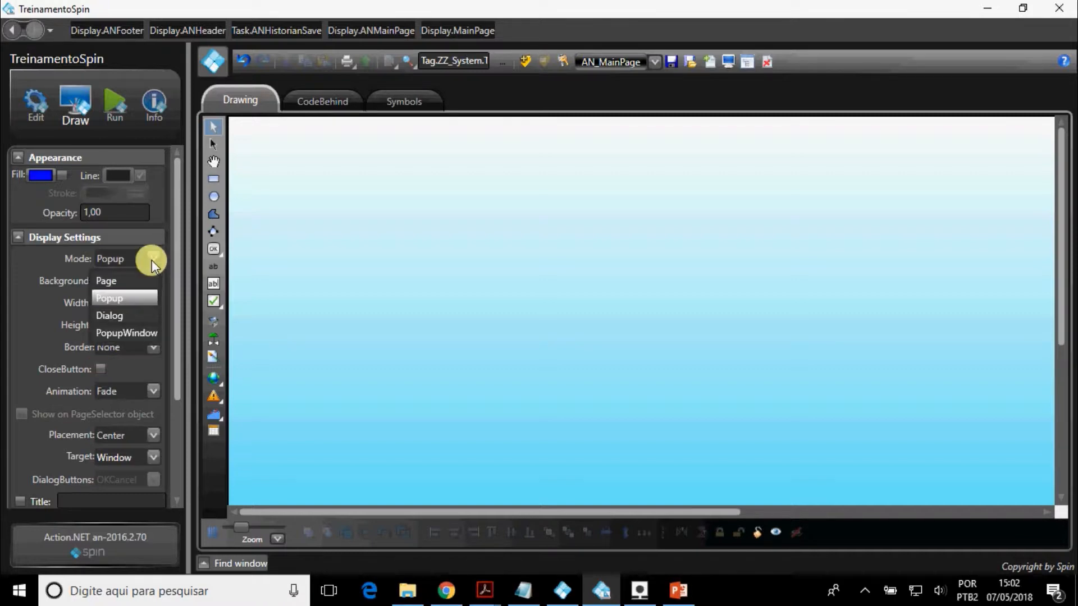
click(148, 276)
click(153, 389)
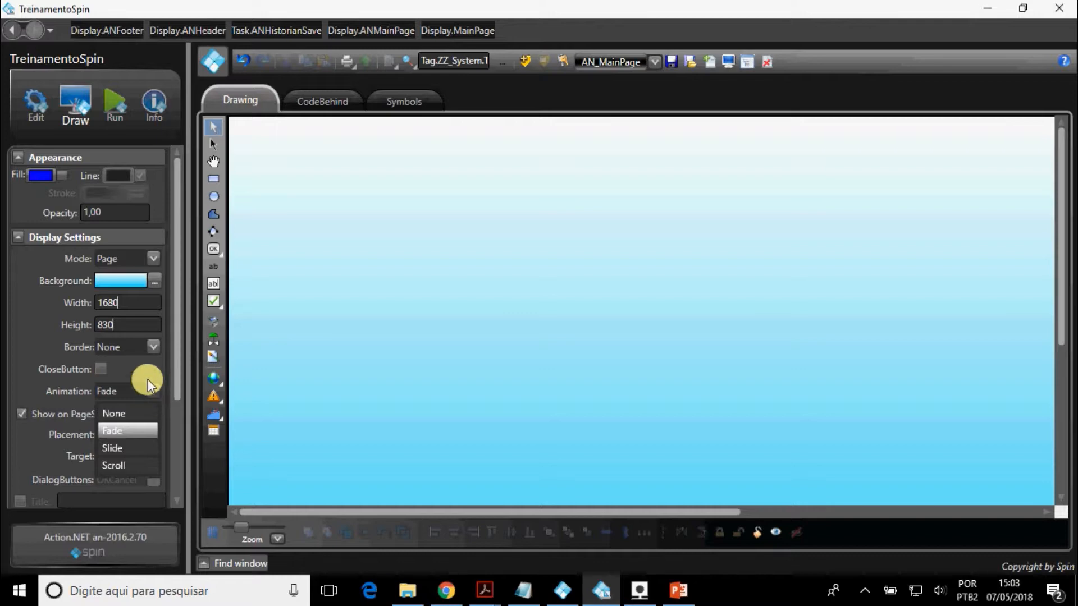
click(146, 363)
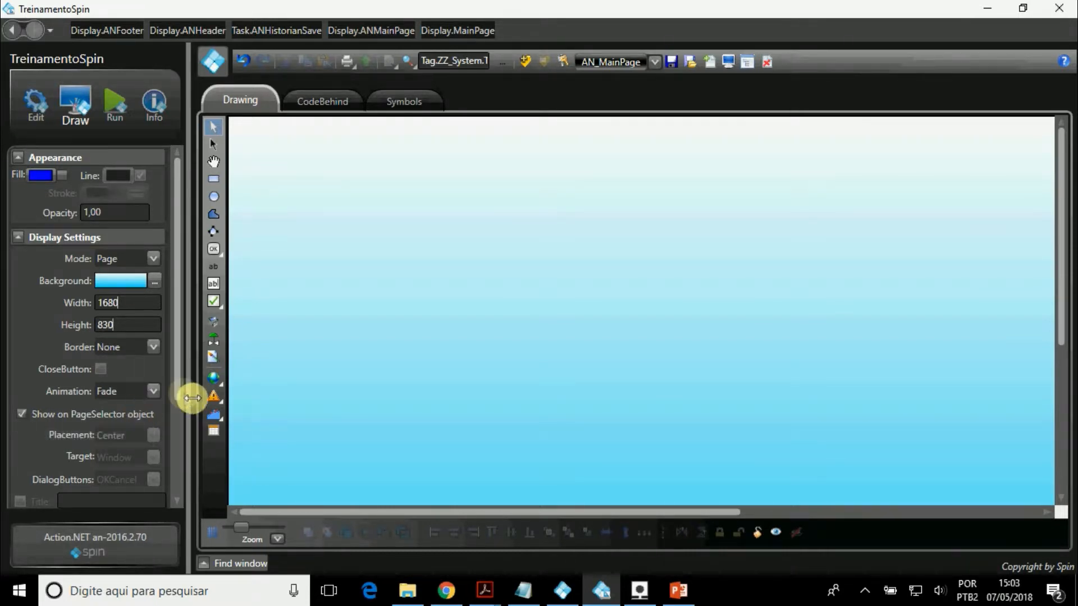
Set the AN_MainPage display mode to Popup and examine its Placement and Target options.
drag(178, 387, 183, 412)
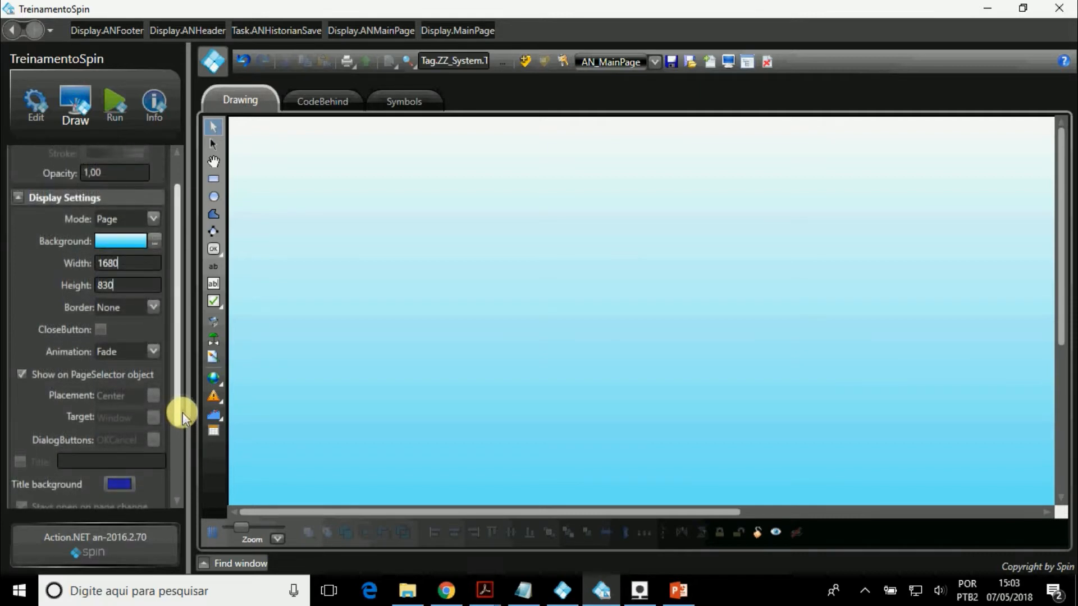
click(153, 219)
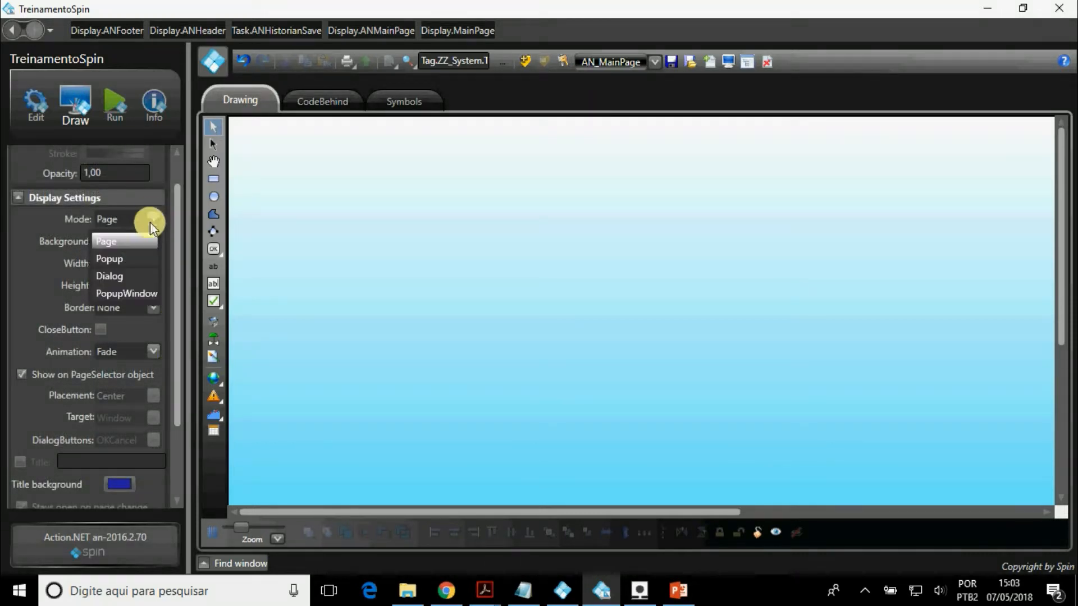
click(148, 258)
click(154, 392)
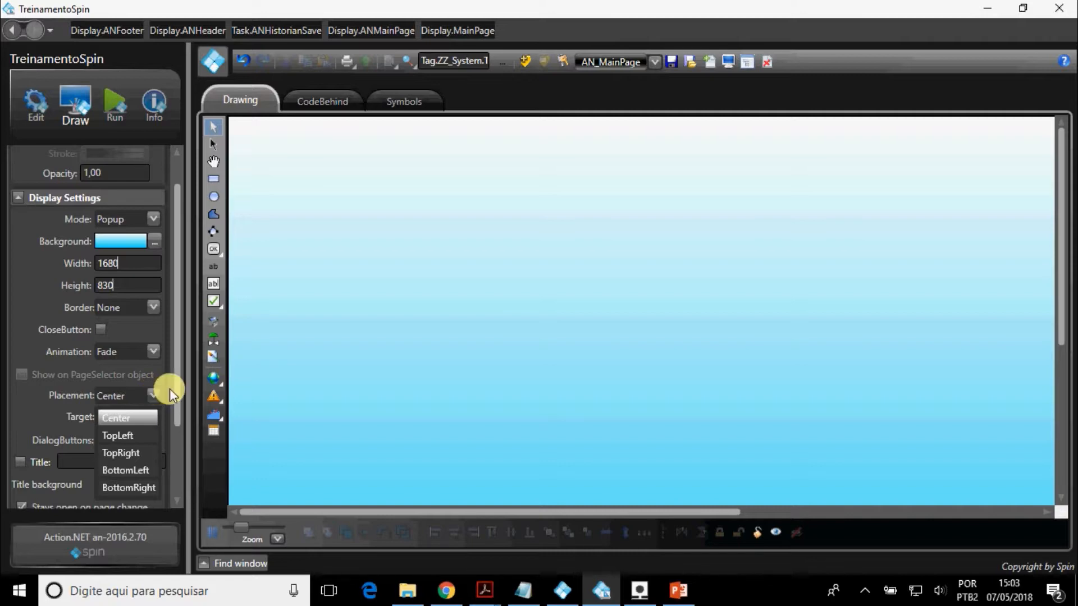
click(168, 393)
click(154, 415)
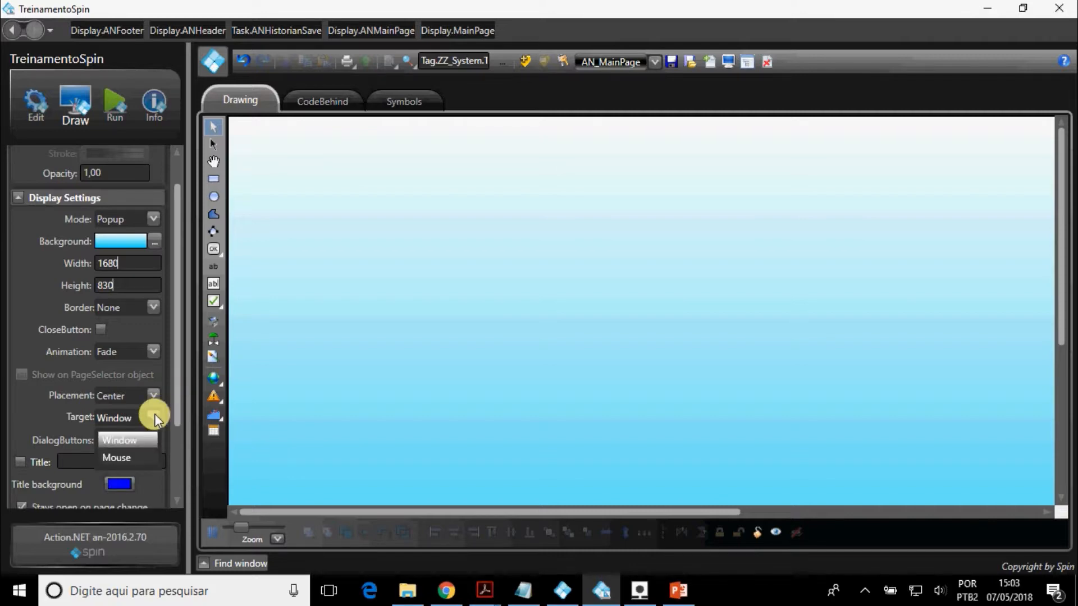
click(162, 410)
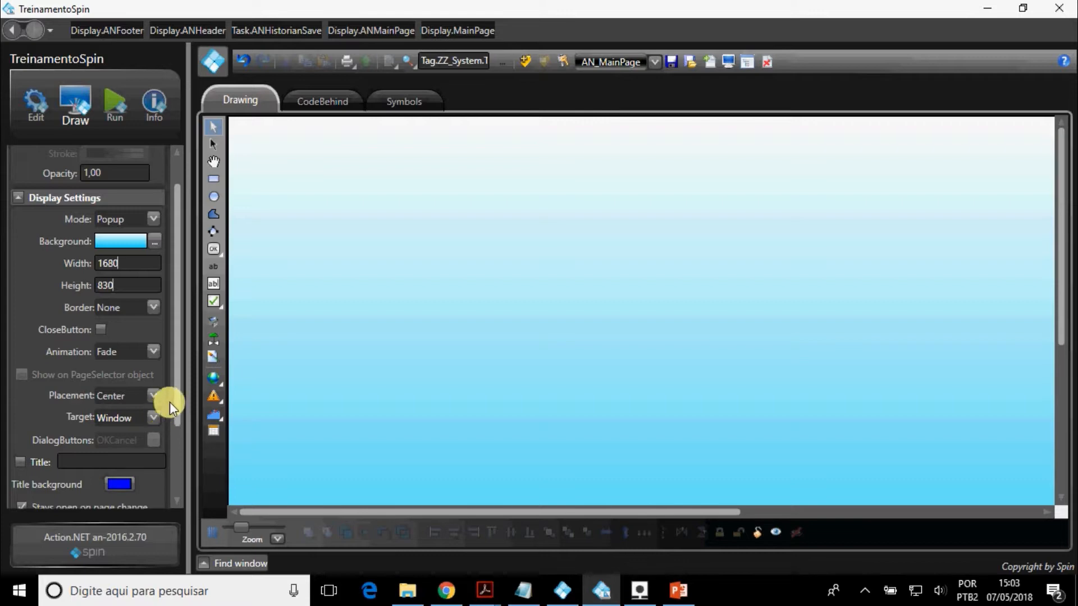
Set the AN_MainPage display mode to Dialog and examine its DialogButtons options.
scroll(175, 403, up, 1)
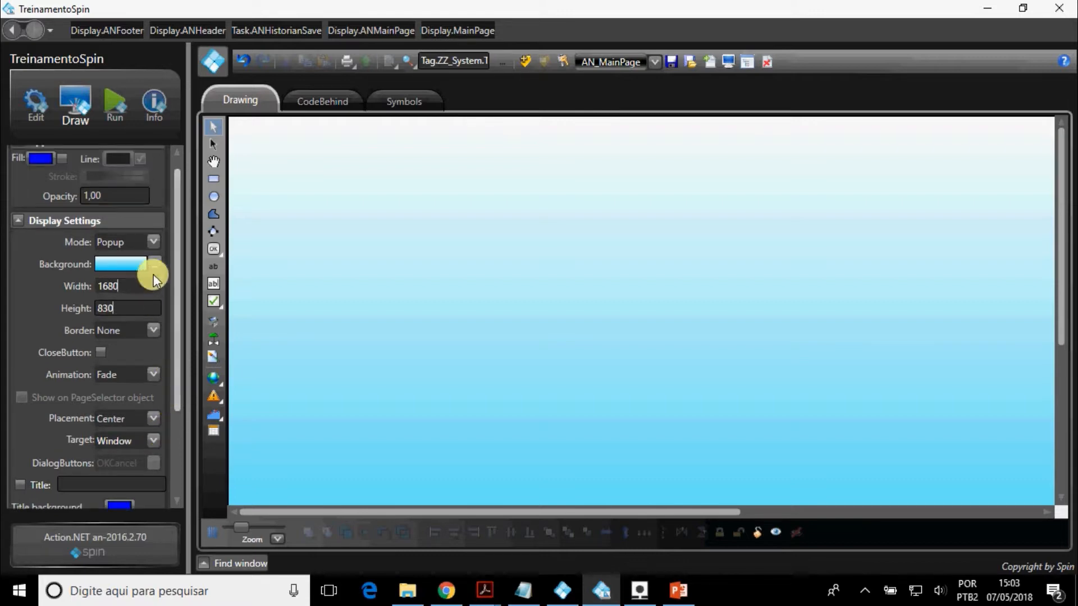
click(146, 241)
click(145, 295)
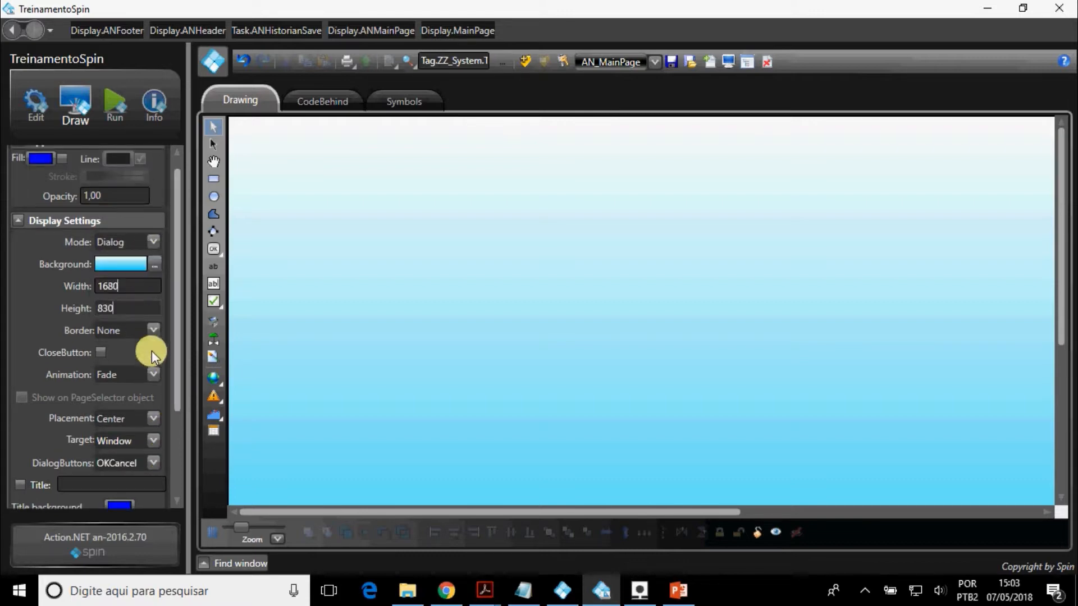
click(154, 462)
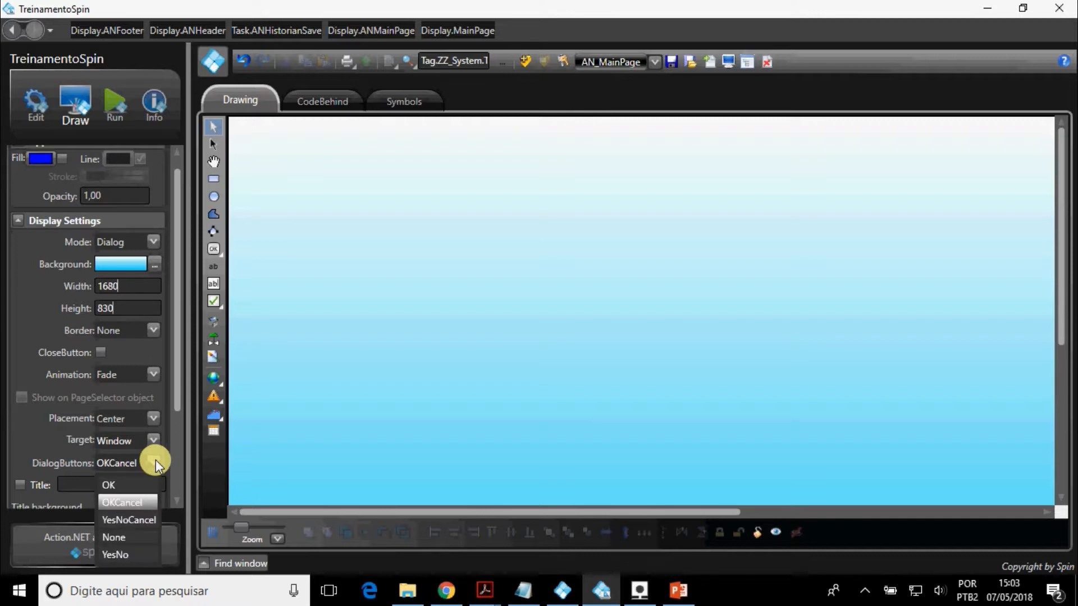
click(155, 462)
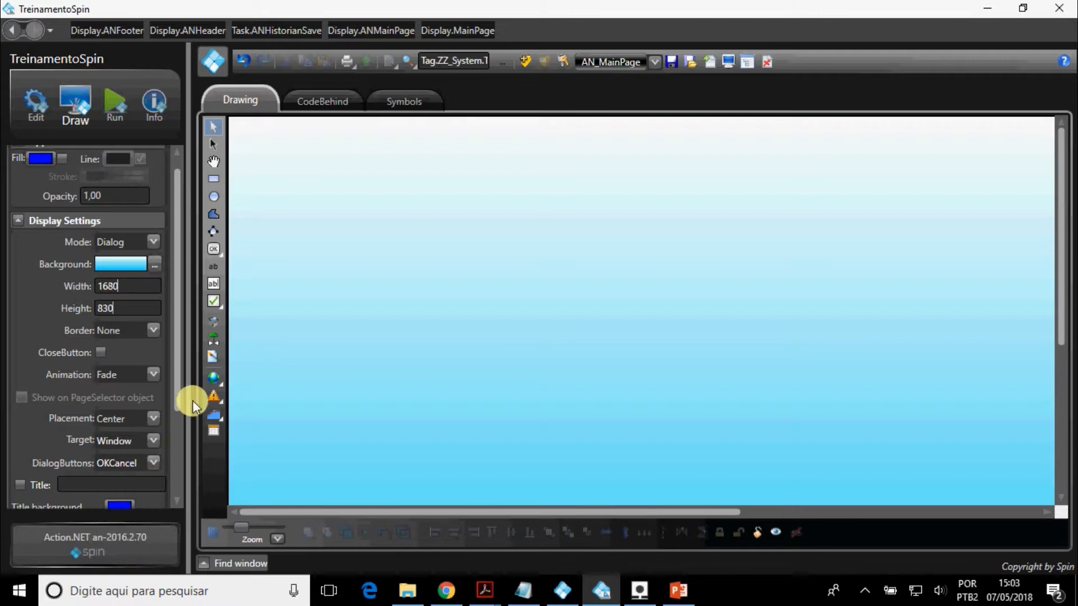
Enable the Title option for the AN_MainPage display and examine the remaining dialog settings.
drag(180, 388, 169, 469)
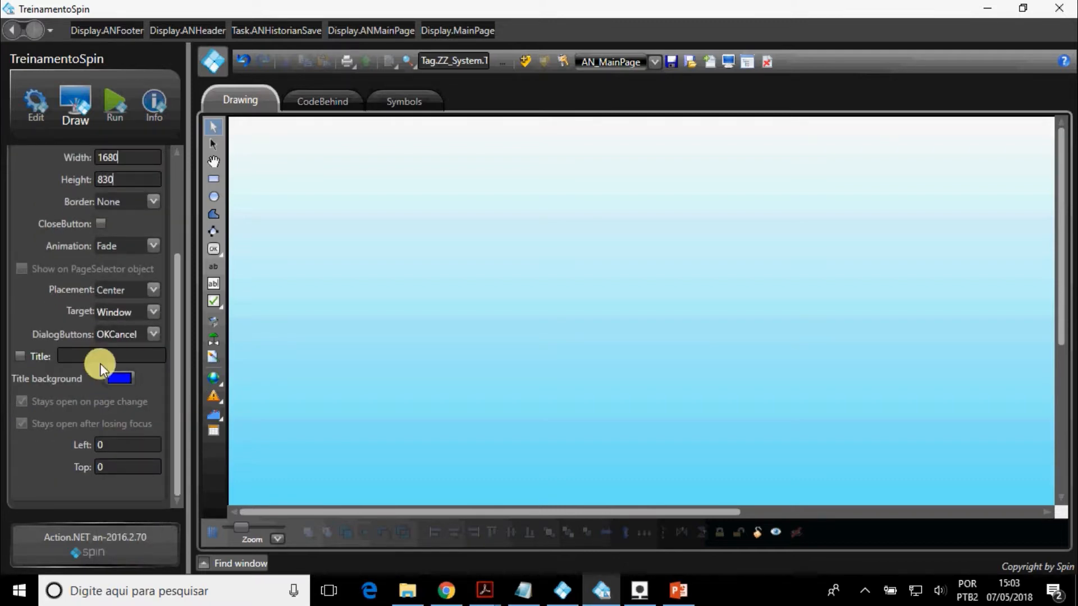
click(31, 357)
mouse_move(79, 470)
scroll(78, 470, up, 3)
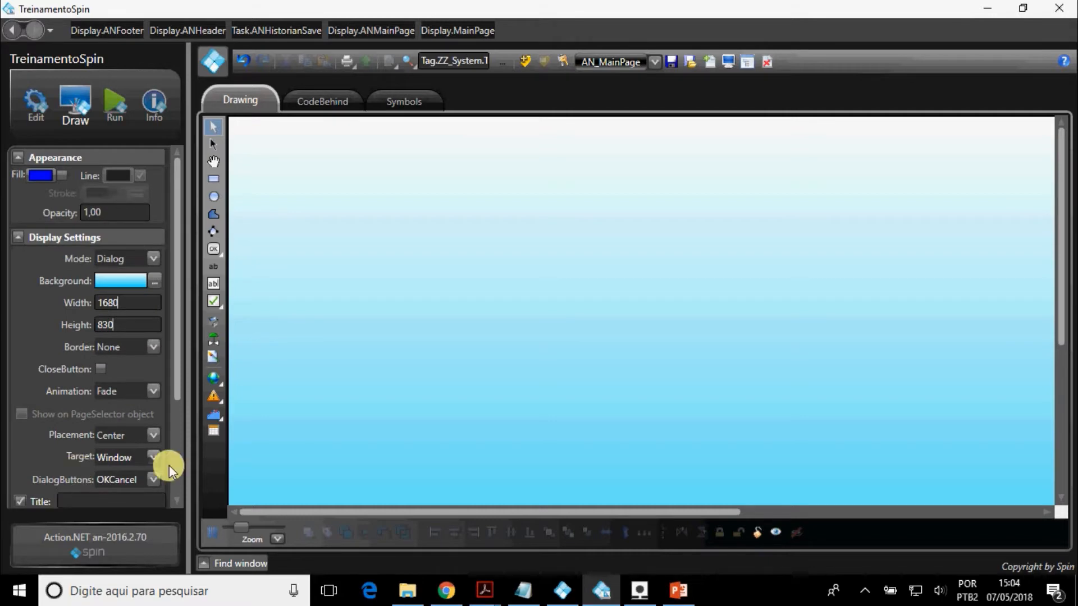
Examine the MainLayout's pages, docking, width and height in the project's display layouts.
click(36, 104)
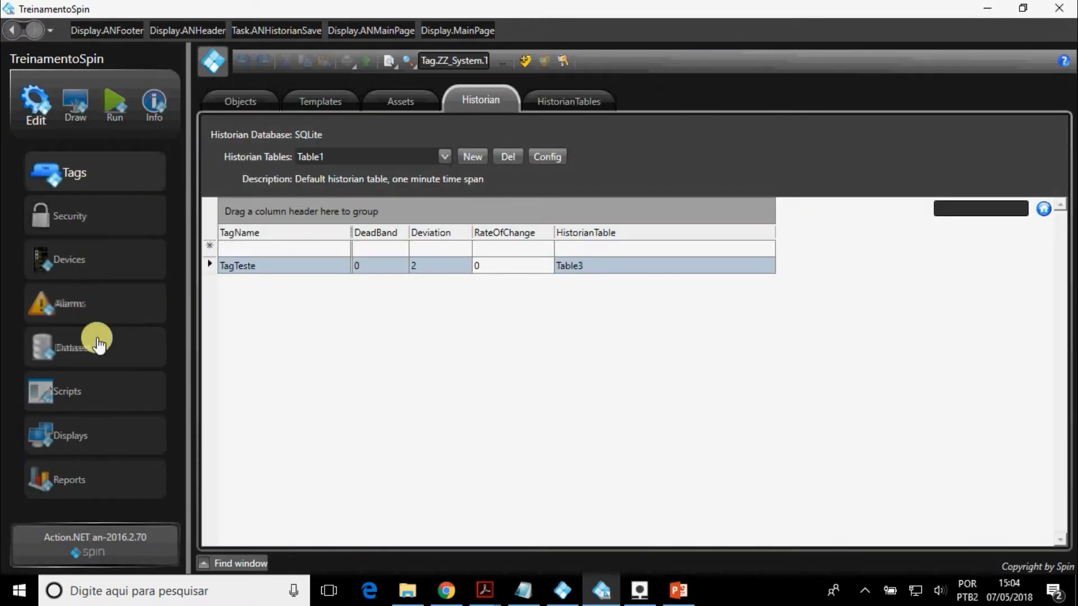
click(108, 426)
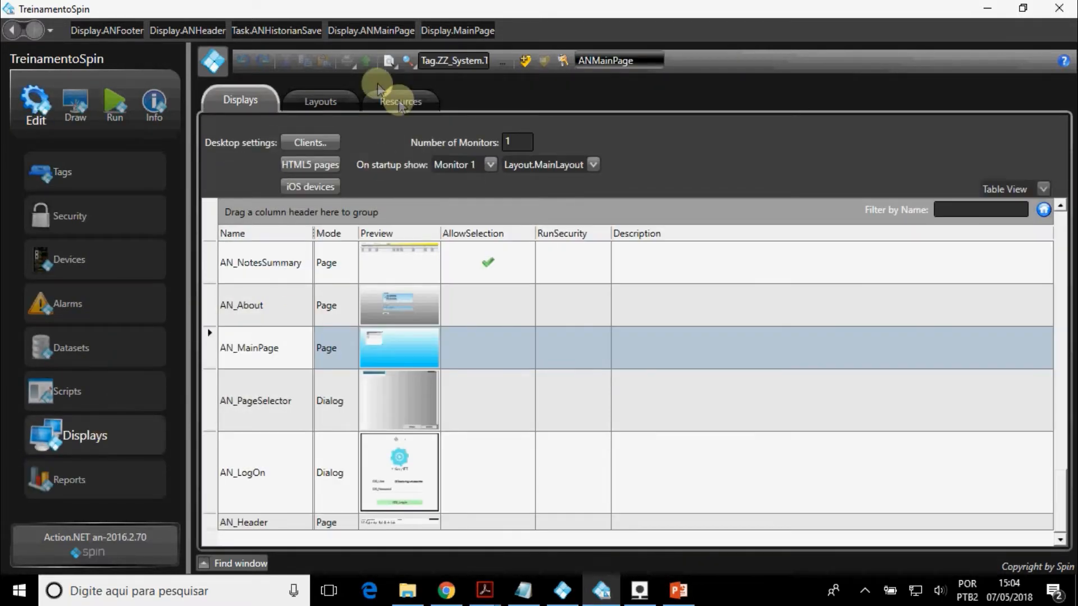
click(338, 99)
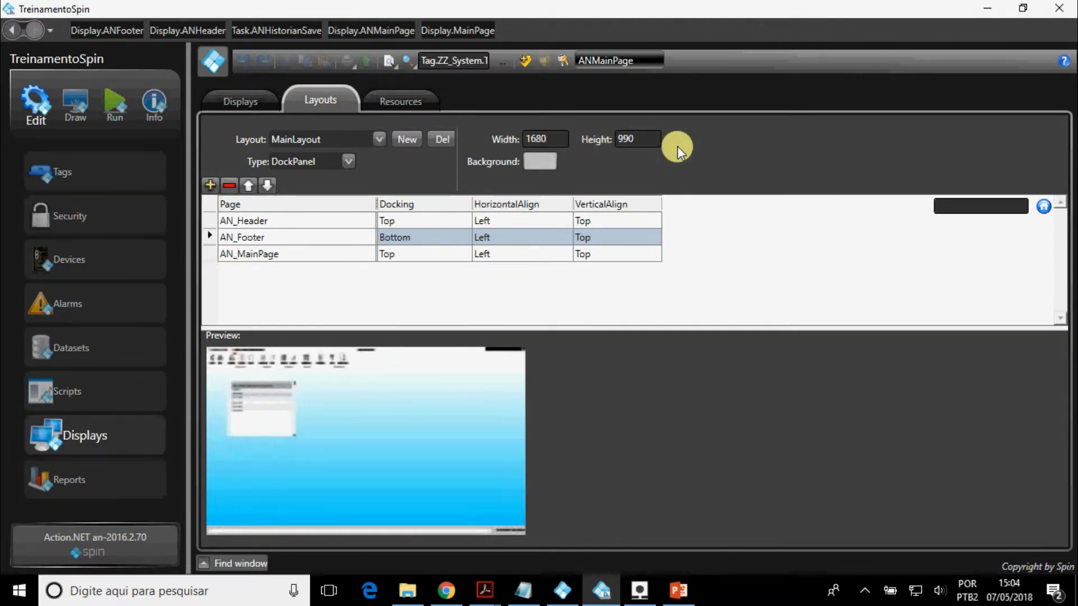
Open the AN_Header display from the displays list and examine its width and height.
click(262, 103)
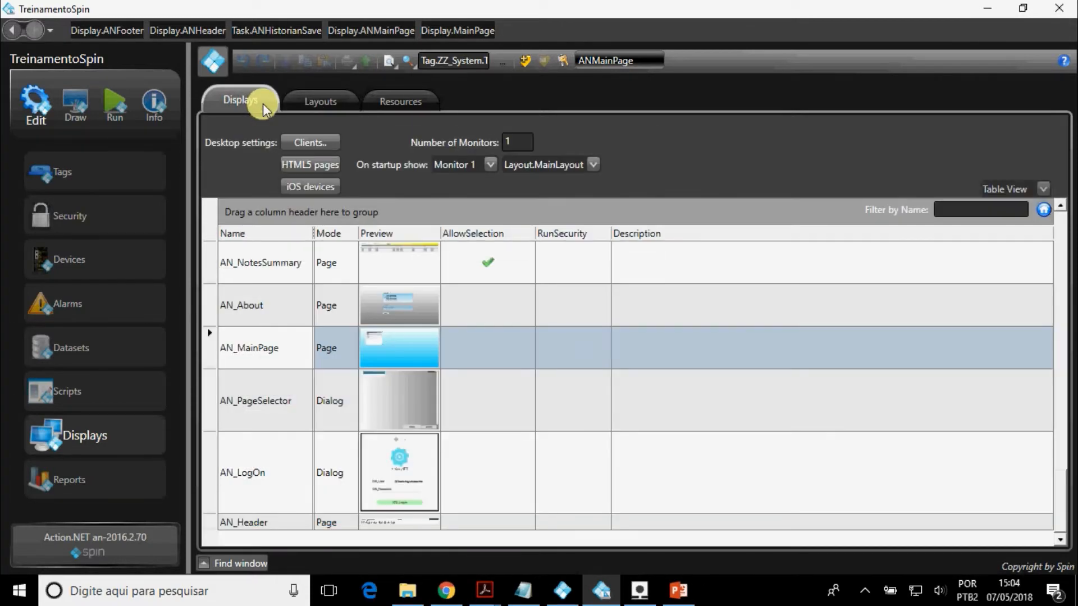
click(295, 529)
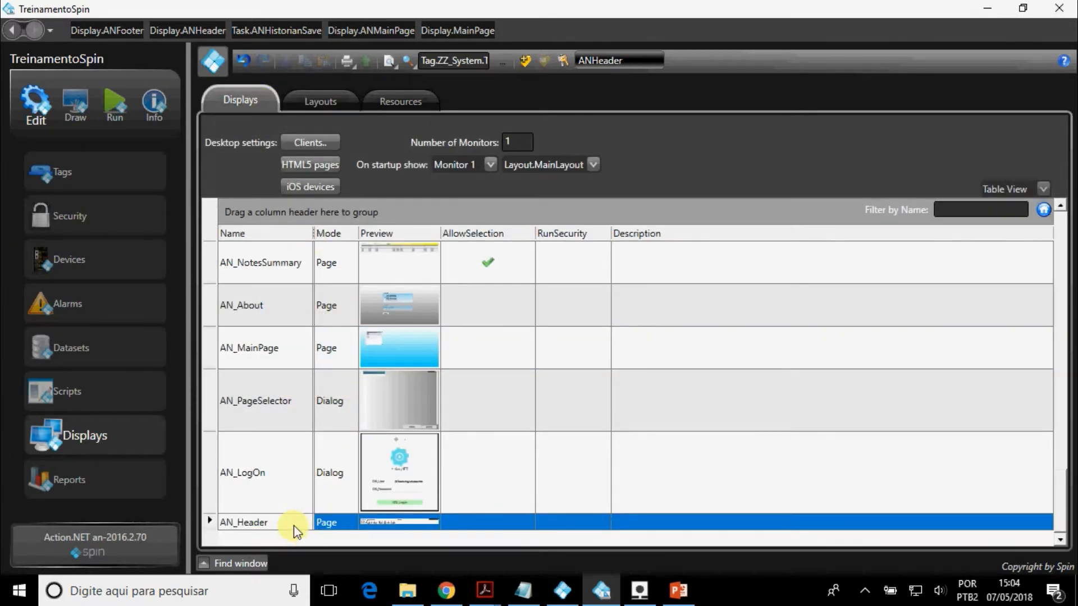
double_click(294, 525)
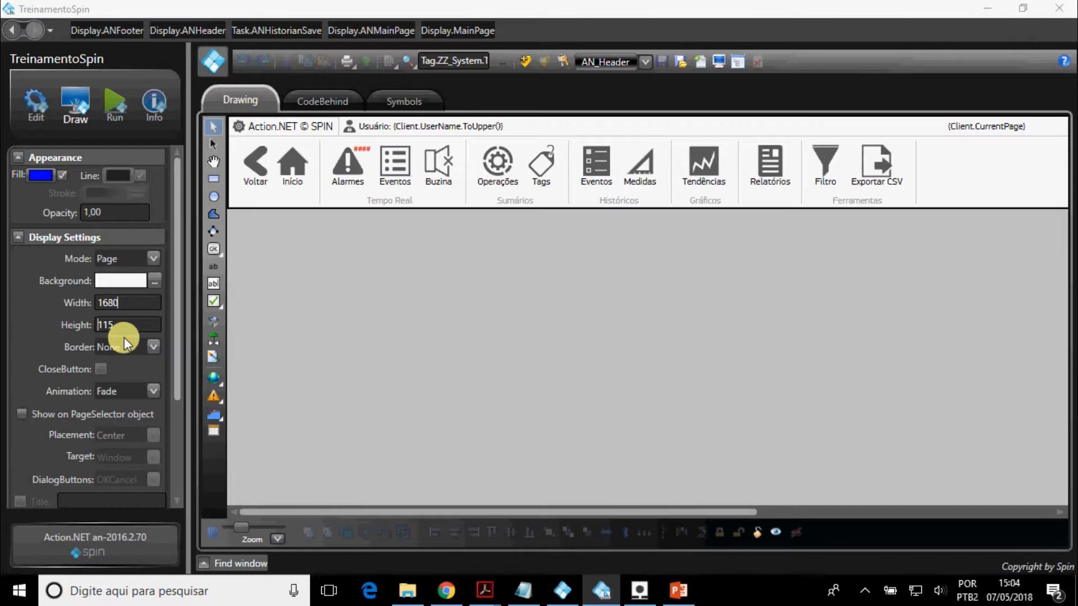
Find the AN_Footer display in the displays list, open it and examine its width and height.
click(36, 104)
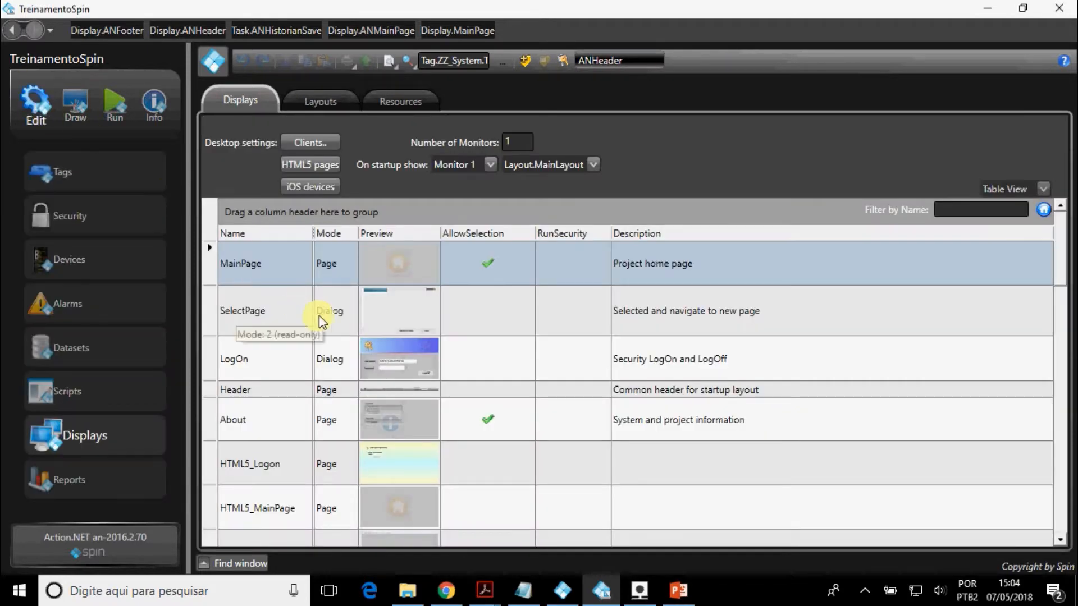
scroll(305, 405, down, 5)
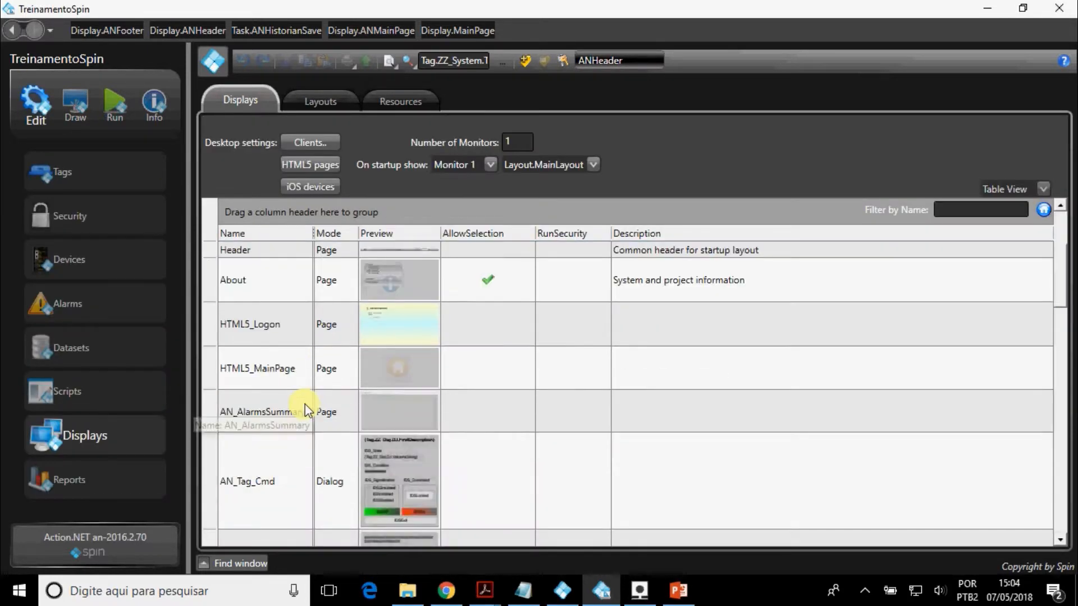
scroll(305, 405, down, 5)
scroll(289, 334, down, 3)
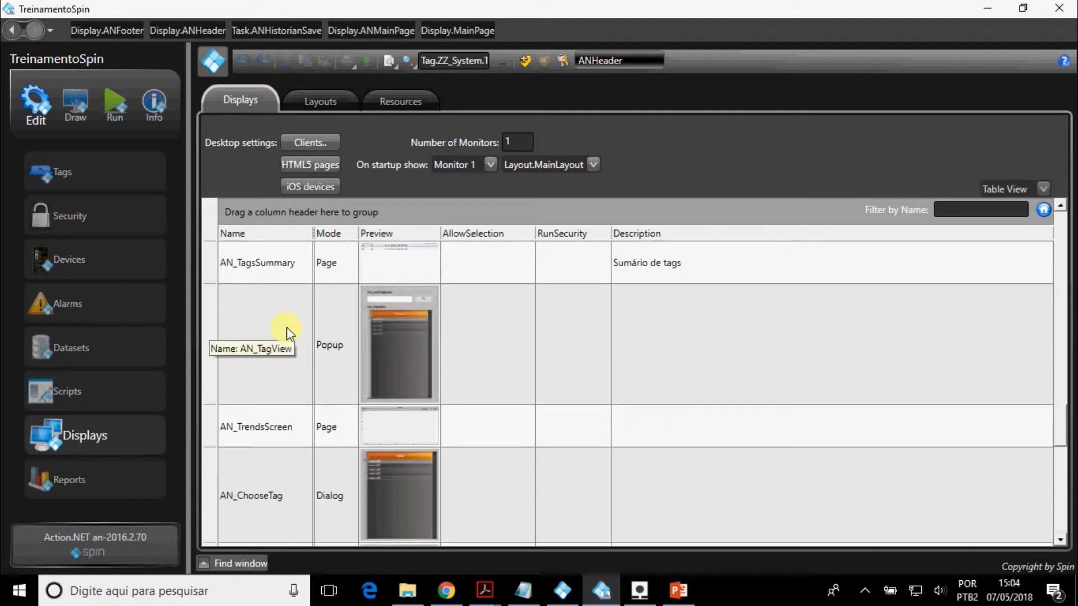
scroll(297, 349, up, 3)
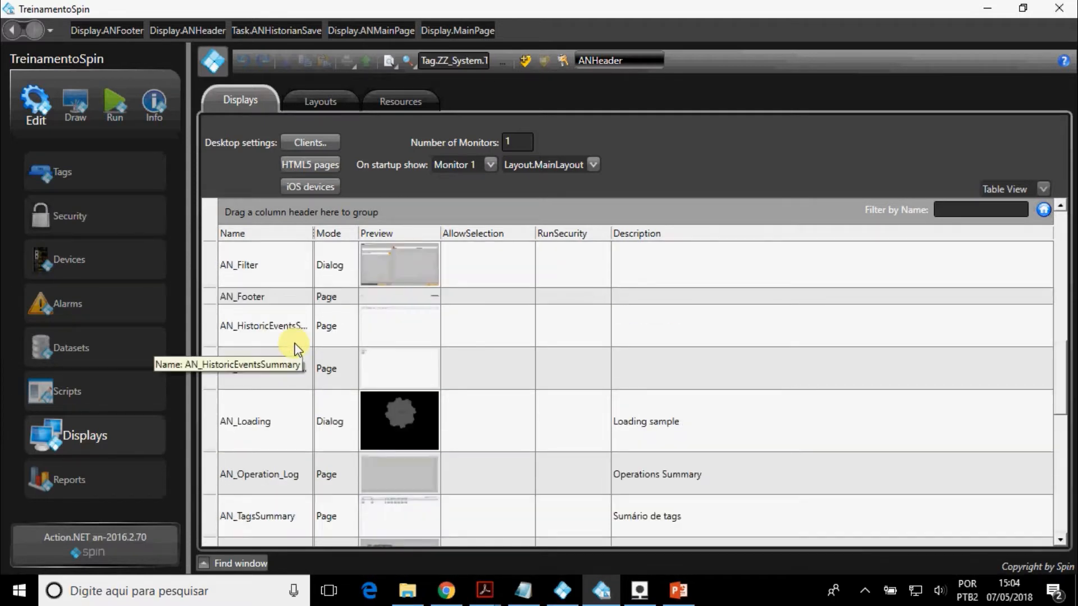
click(279, 301)
double_click(279, 297)
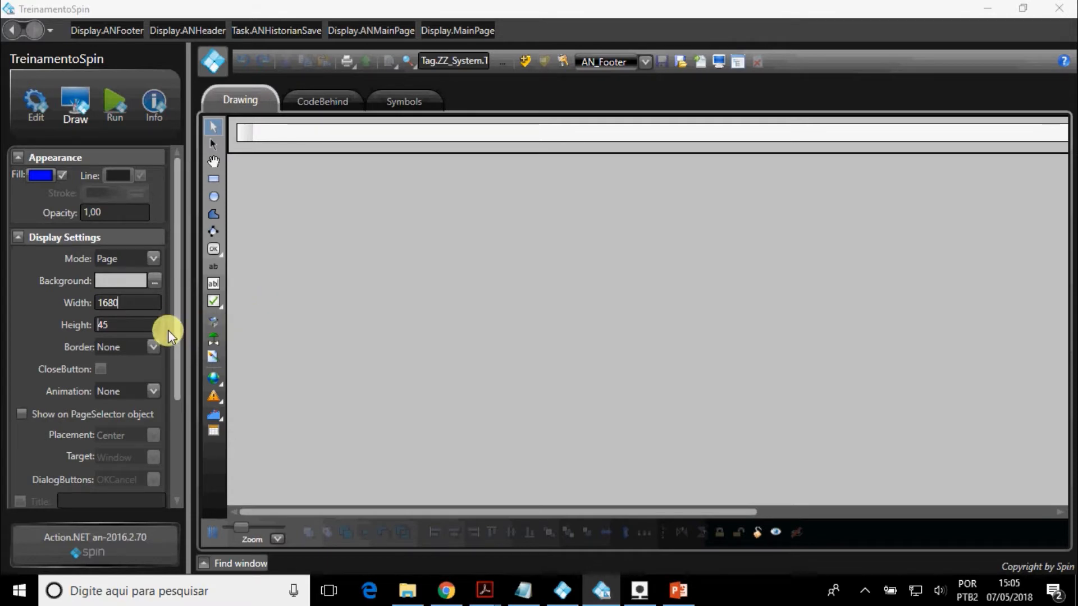
click(85, 324)
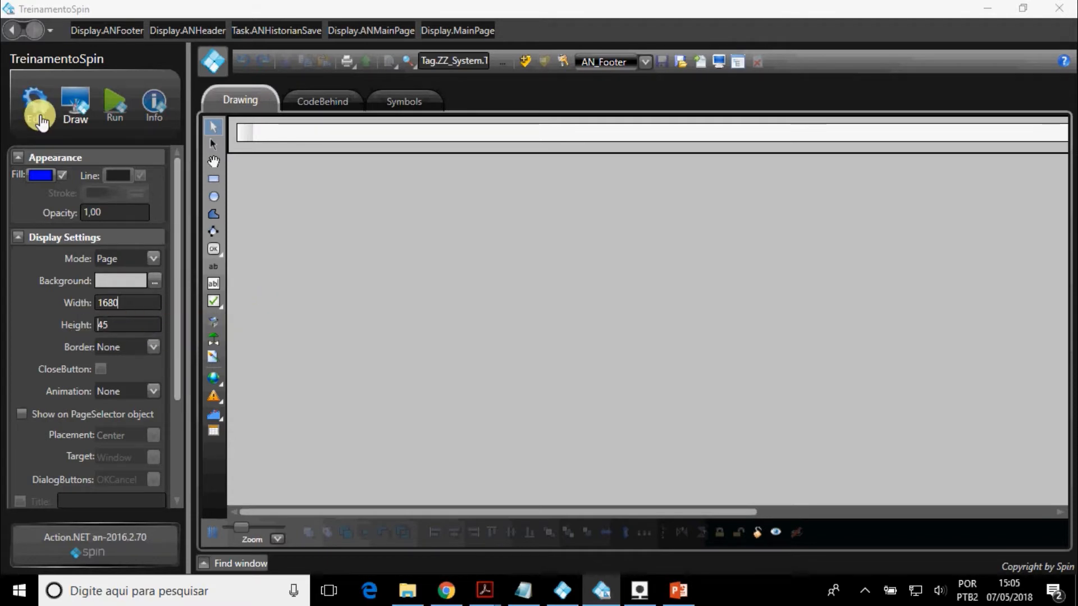
Open the AN_MainPage display to check its size, and compare it with the MainLayout's dimensions and preview.
click(41, 120)
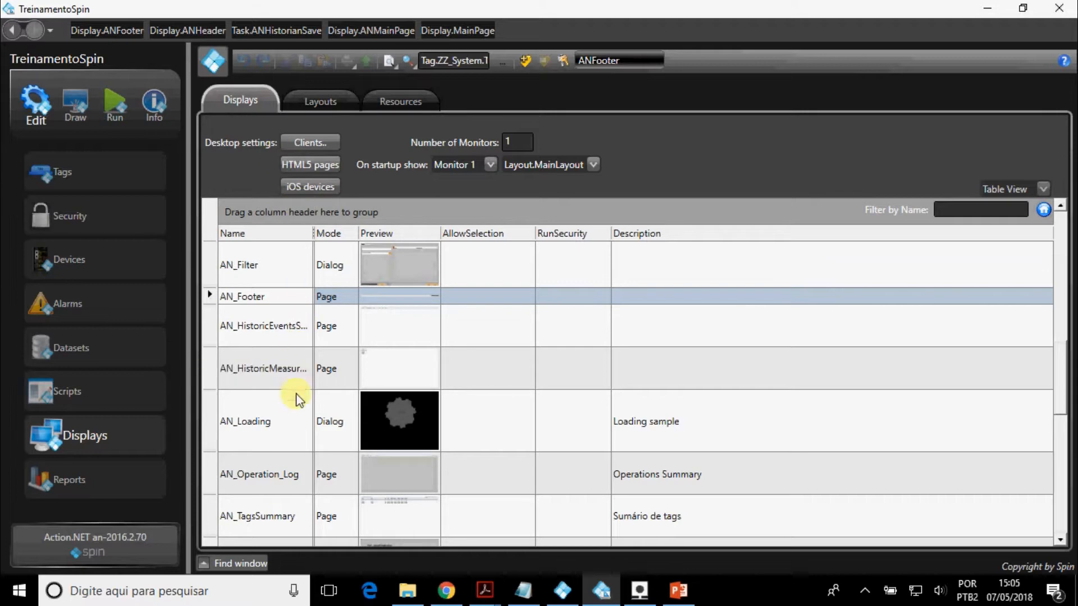
scroll(300, 407, down, 5)
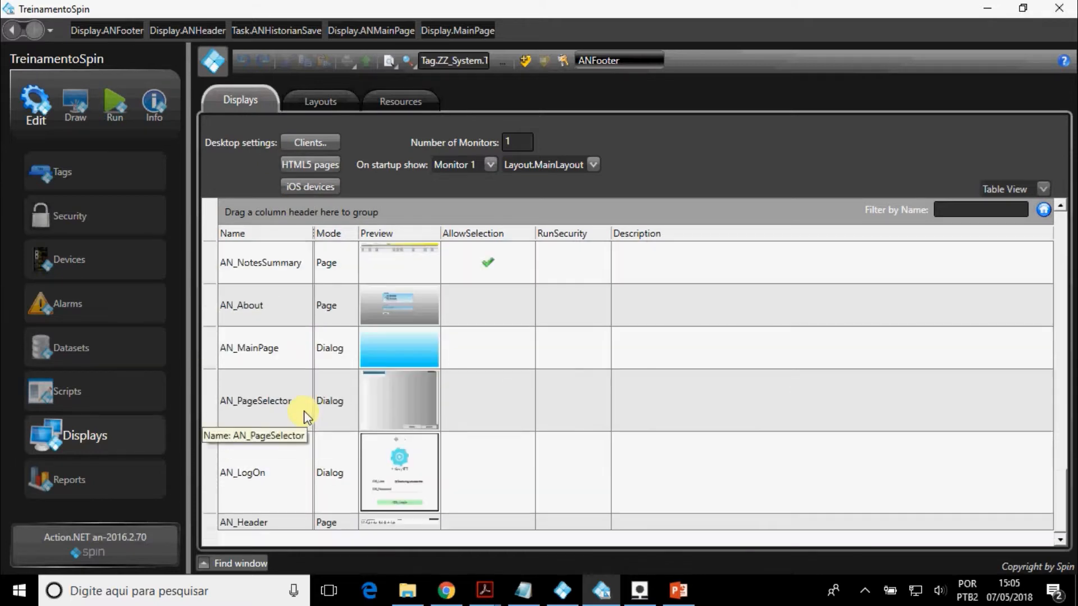
click(264, 350)
double_click(265, 350)
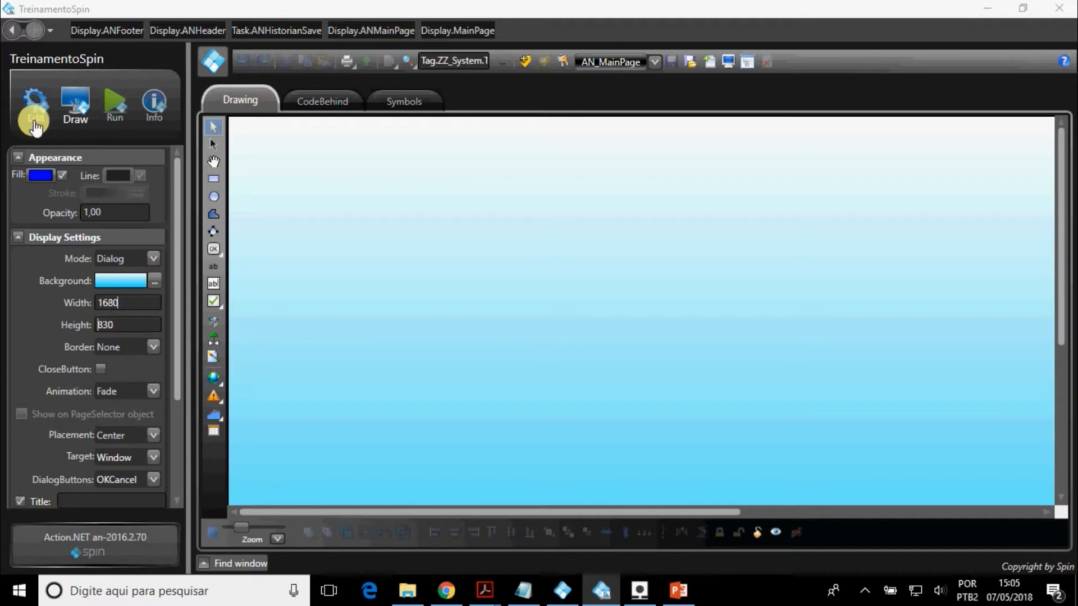
click(34, 109)
click(313, 109)
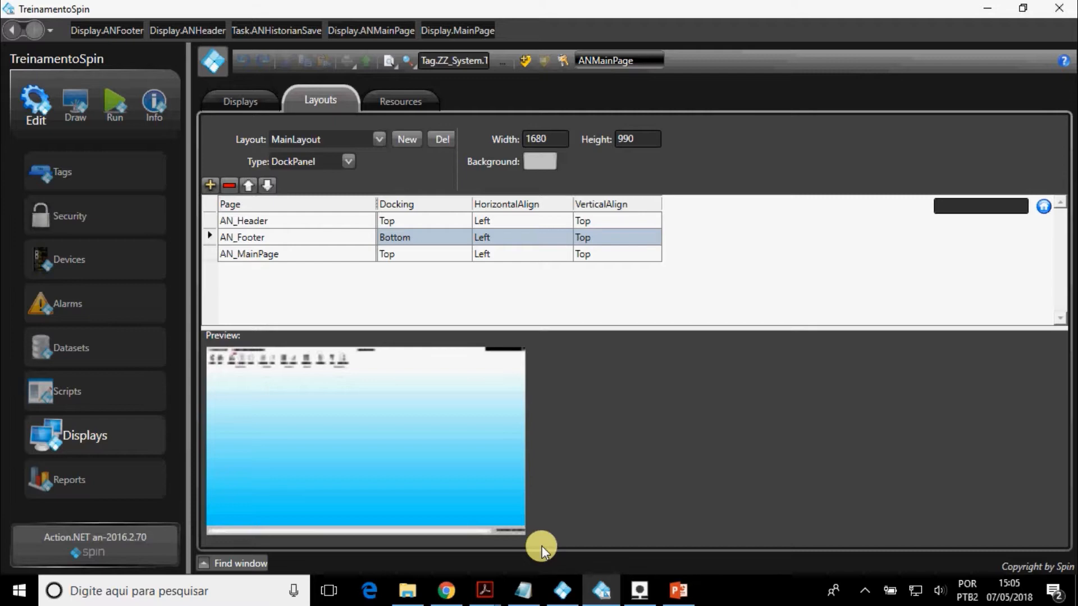
Examine the script tasks with the Trigger and Period columns widened, and view the script classes.
click(113, 382)
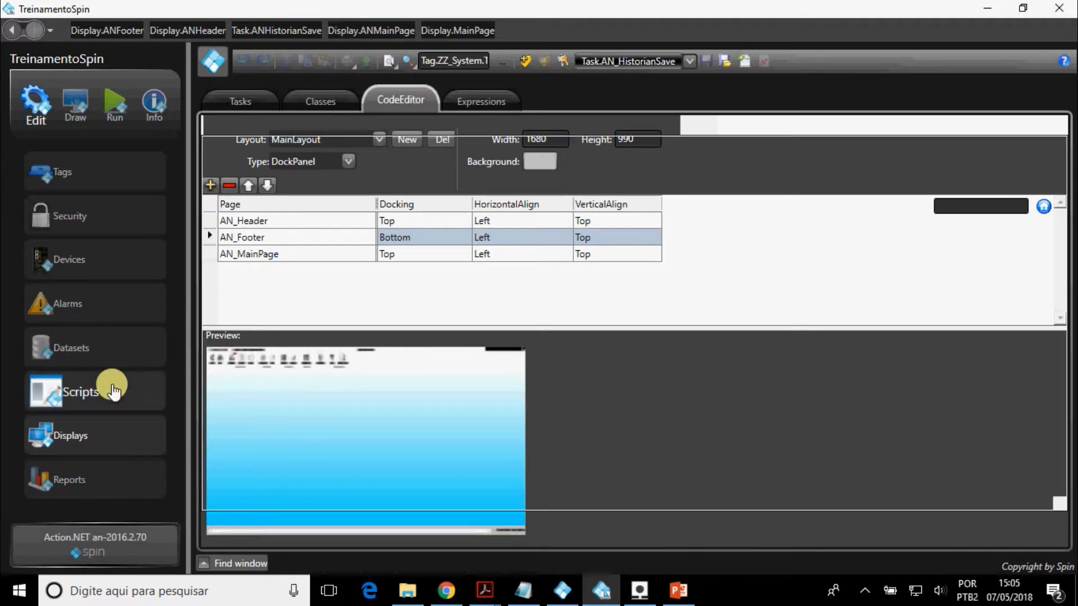
click(237, 102)
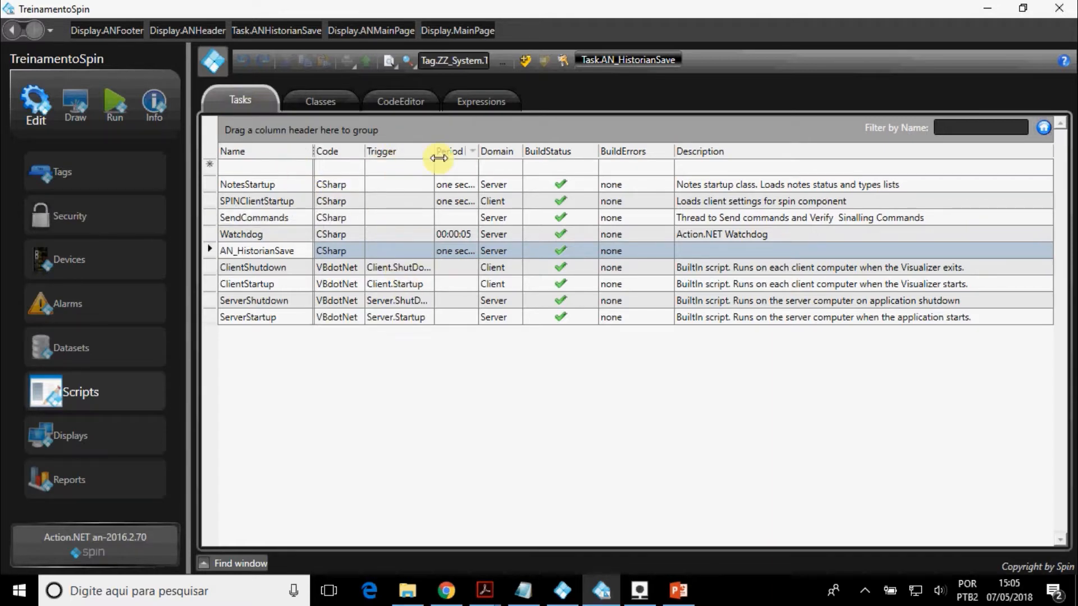
drag(436, 156, 574, 151)
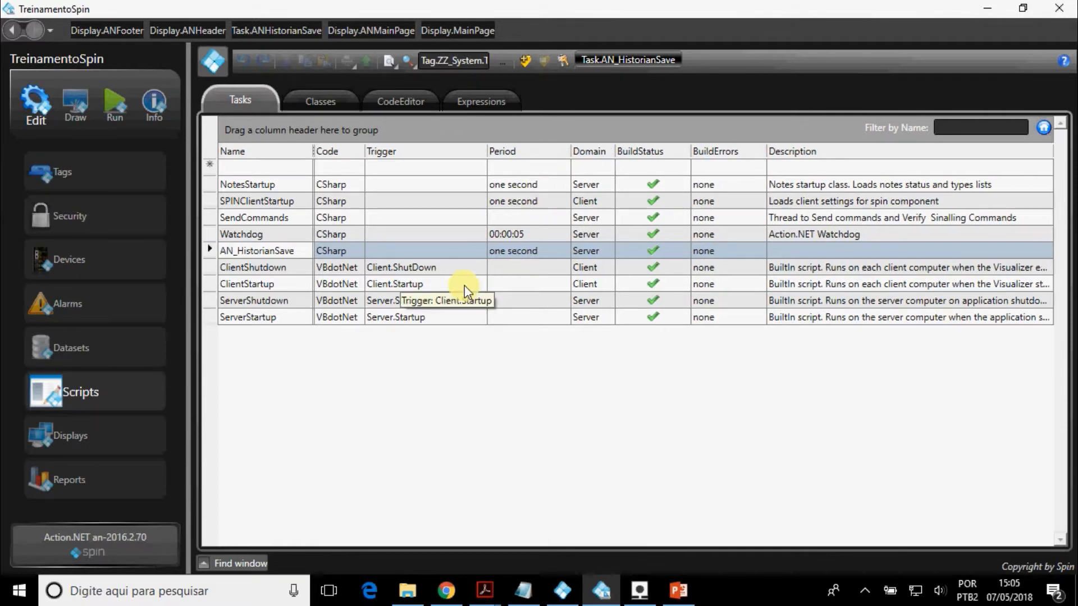
click(325, 101)
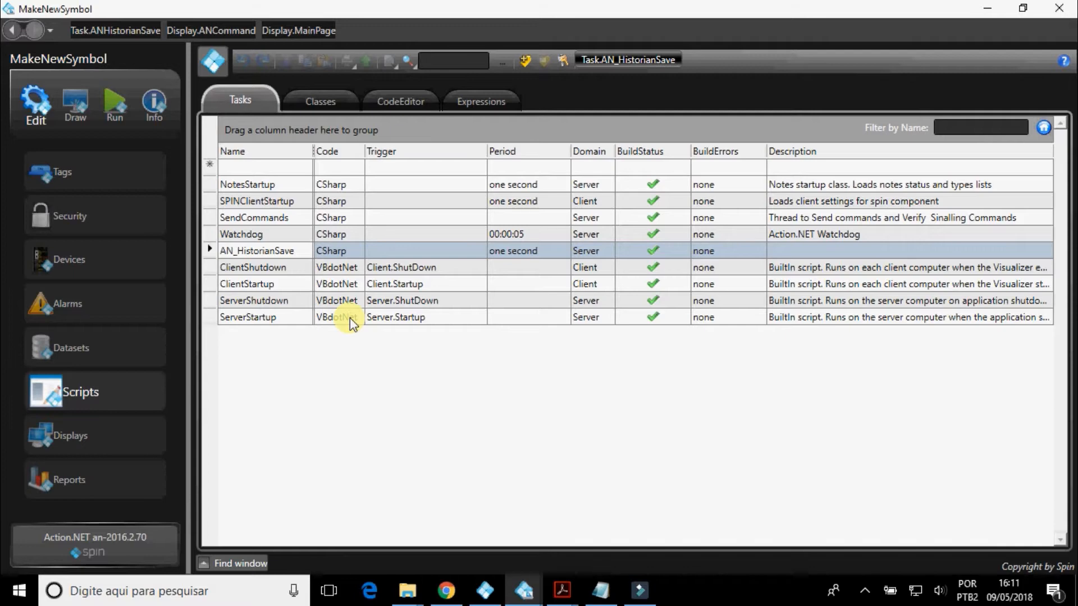
click(340, 101)
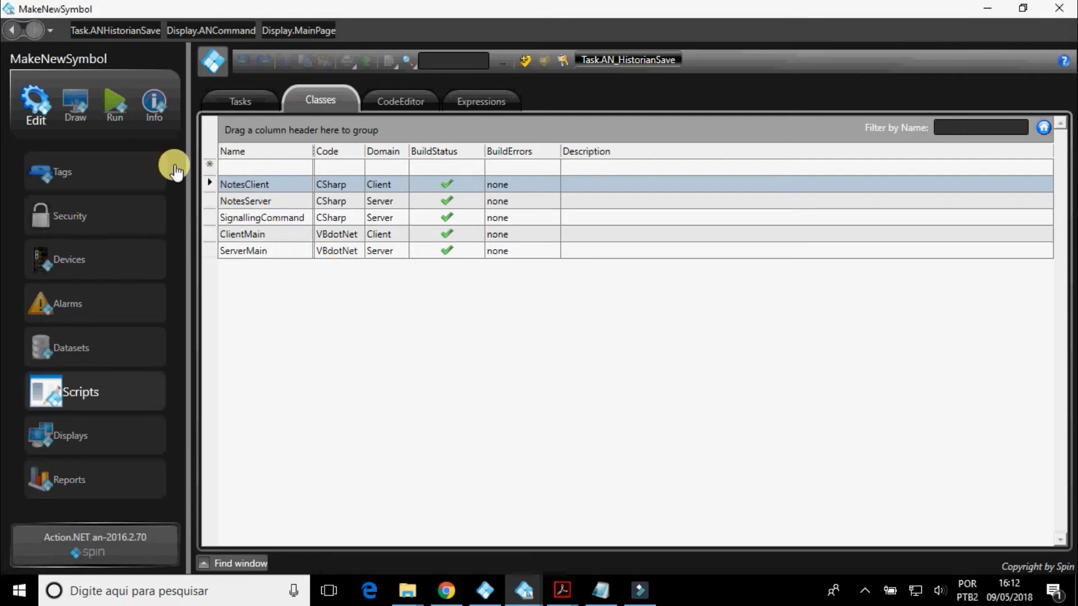
Examine the AN_Command display's drawing and its CodeBehind script for the on/off command.
click(75, 104)
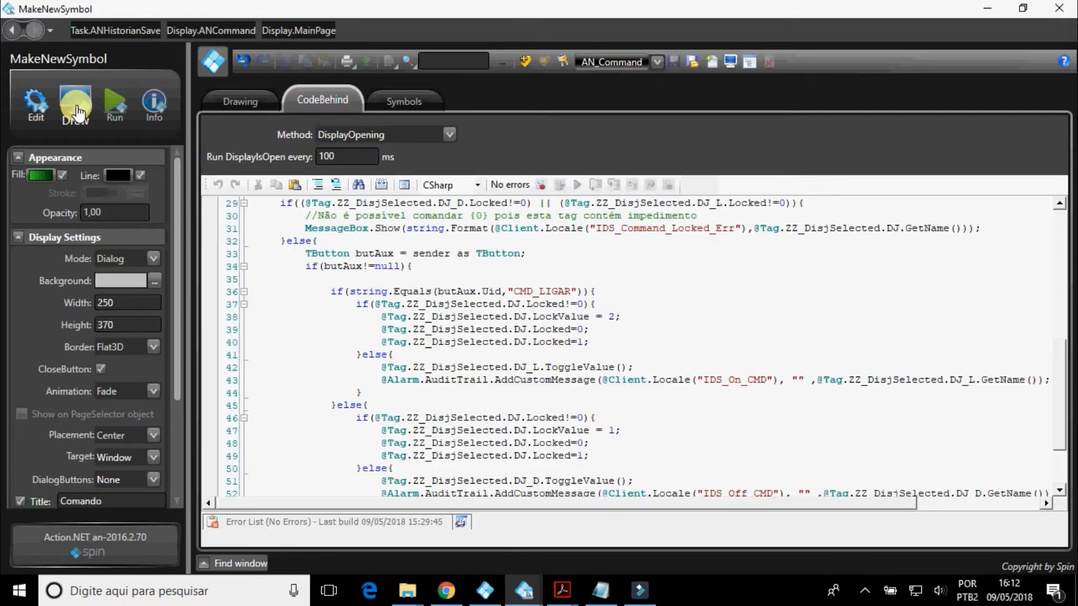
click(272, 101)
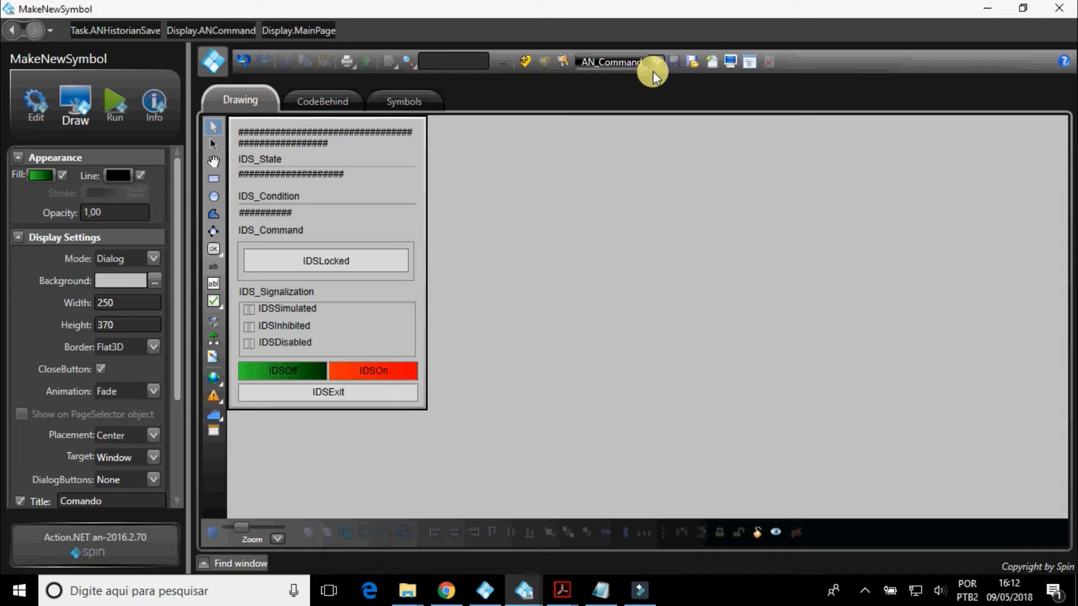
click(316, 101)
scroll(480, 271, up, 2)
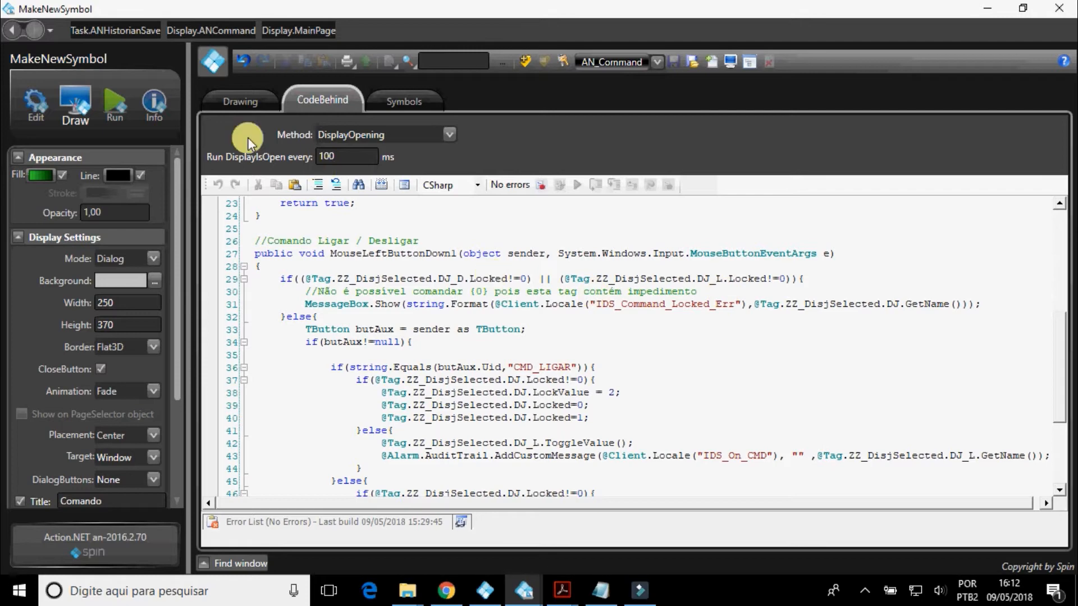
Check the Uid of the IDSOff and IDSOn buttons in the AN_Command drawing.
click(235, 104)
click(269, 368)
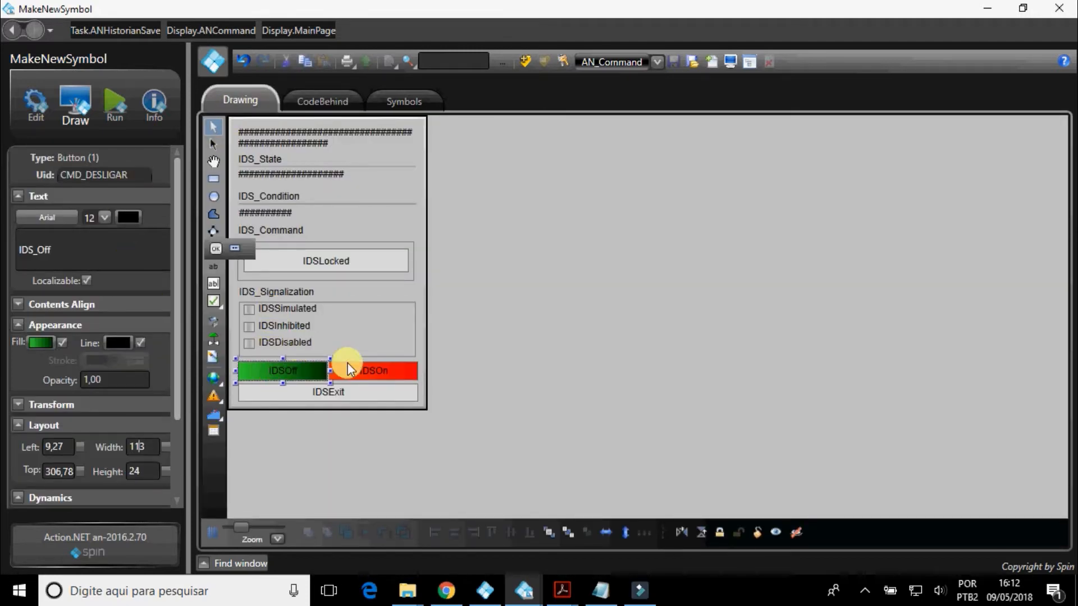
click(364, 370)
click(142, 172)
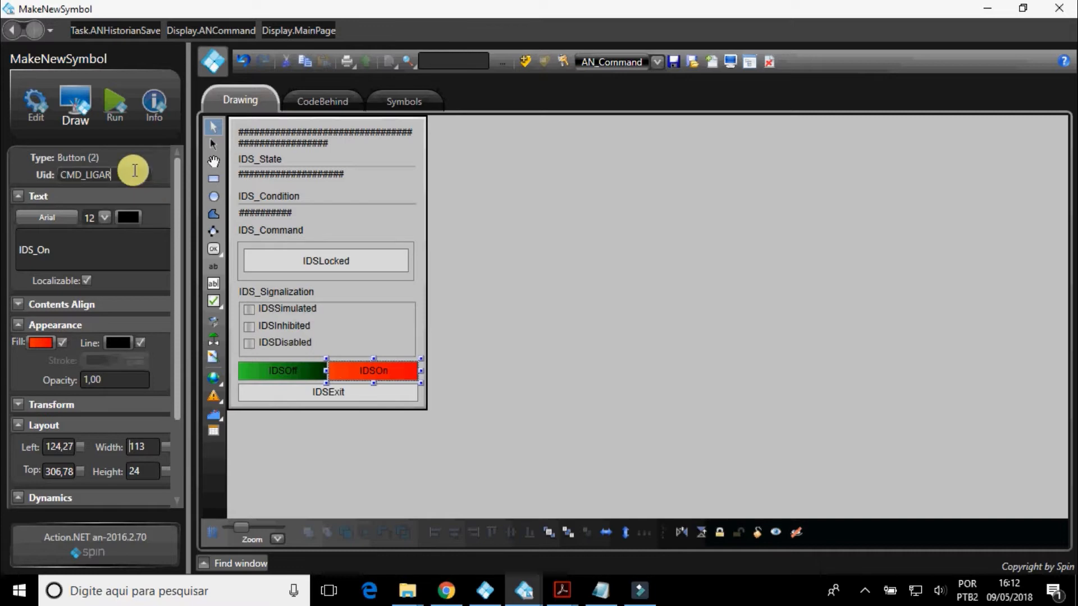
Examine the CMD_LIGAR condition and its else branch in AN_Command's CodeBehind script.
click(341, 105)
scroll(698, 265, down, 3)
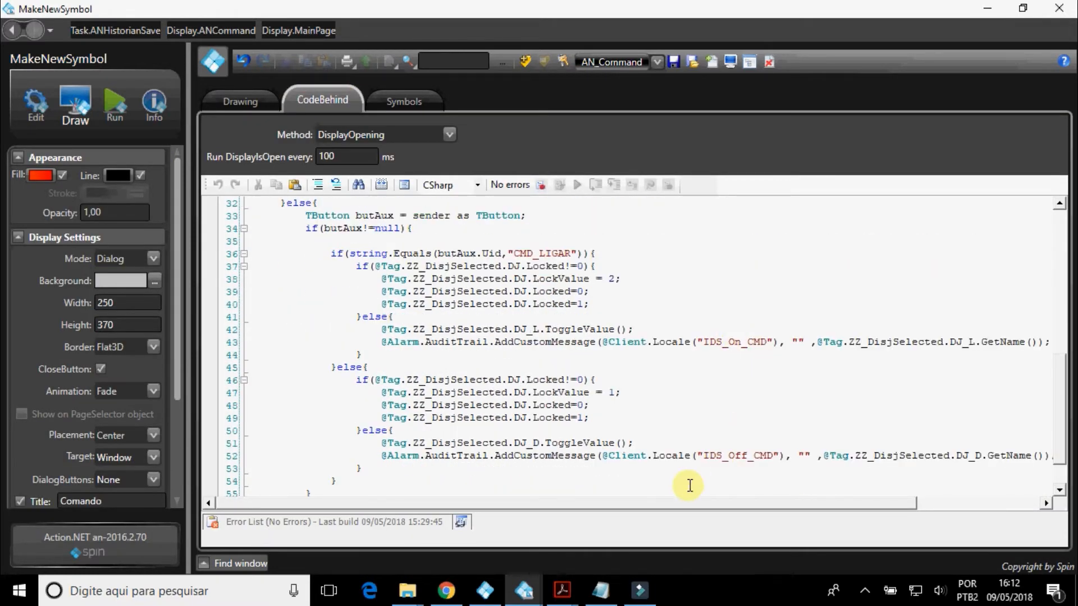
drag(686, 504, 717, 504)
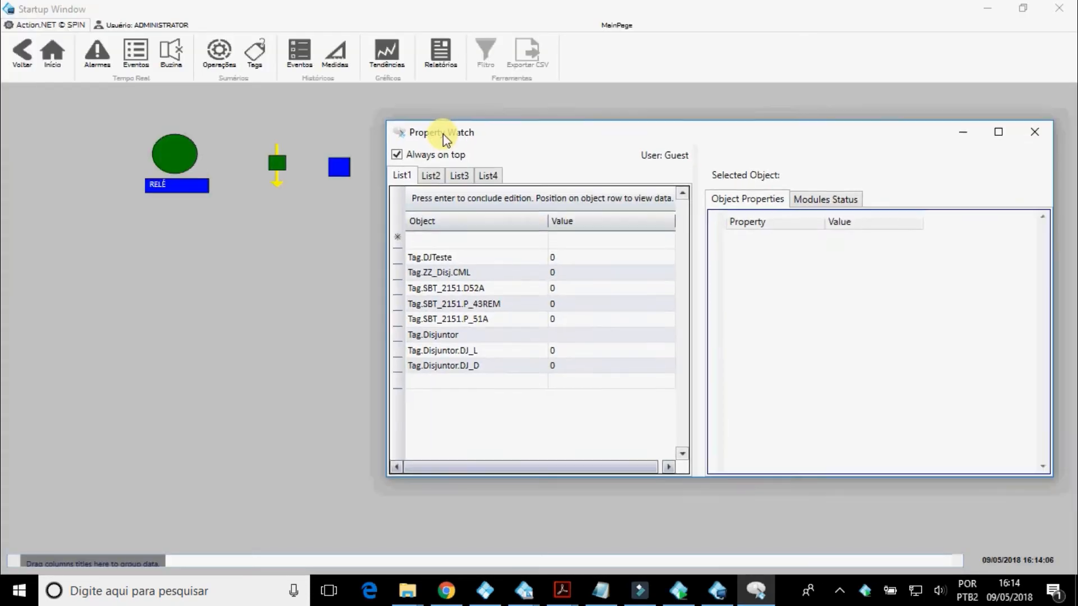
In the running project's Property Watch, set the Locked property of Tag.Disjuntor.DJ_L to 1 and move the window aside.
drag(443, 133, 470, 122)
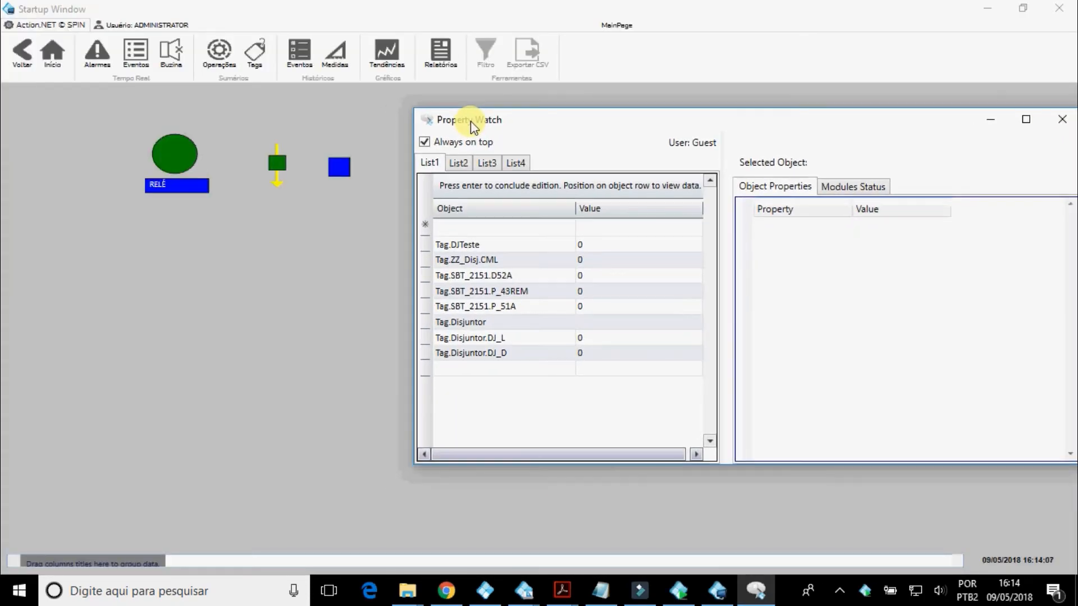
click(512, 337)
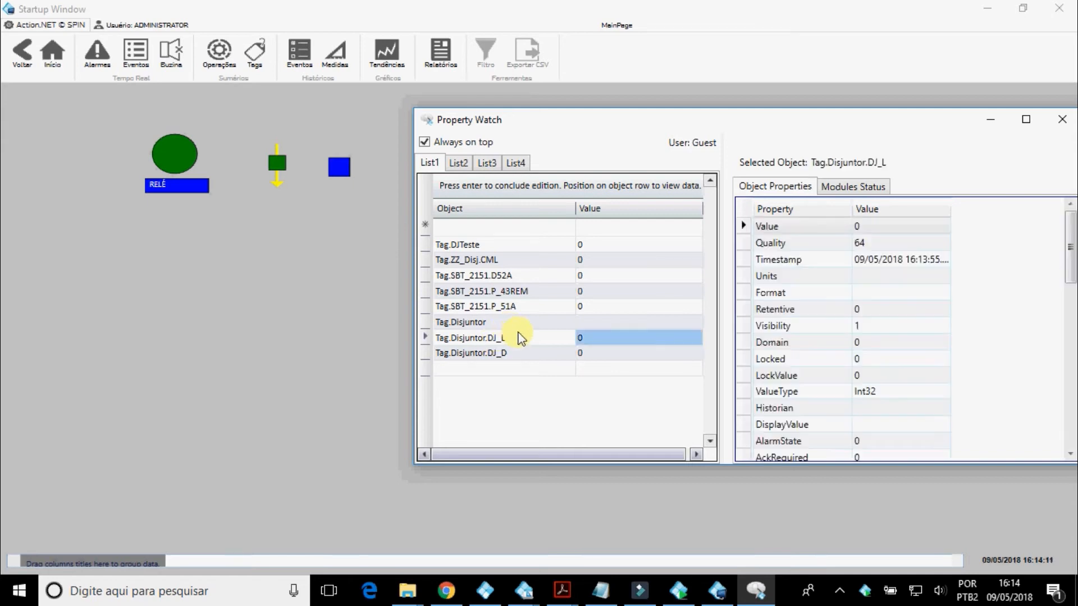
scroll(881, 348, down, 1)
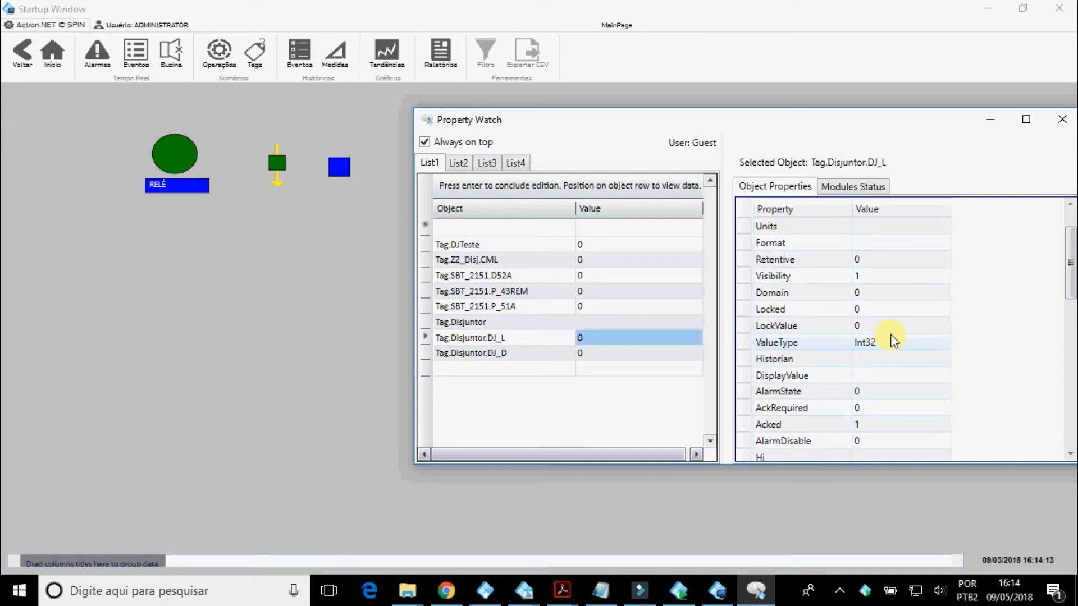
click(880, 311)
click(882, 310)
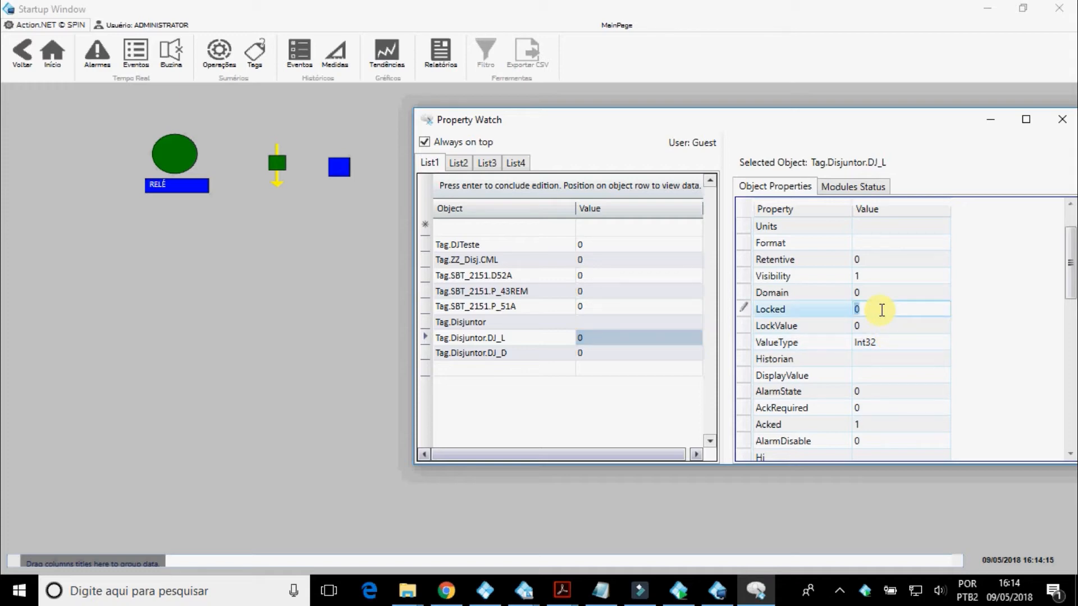
text(1)
key(Return)
drag(682, 132, 743, 132)
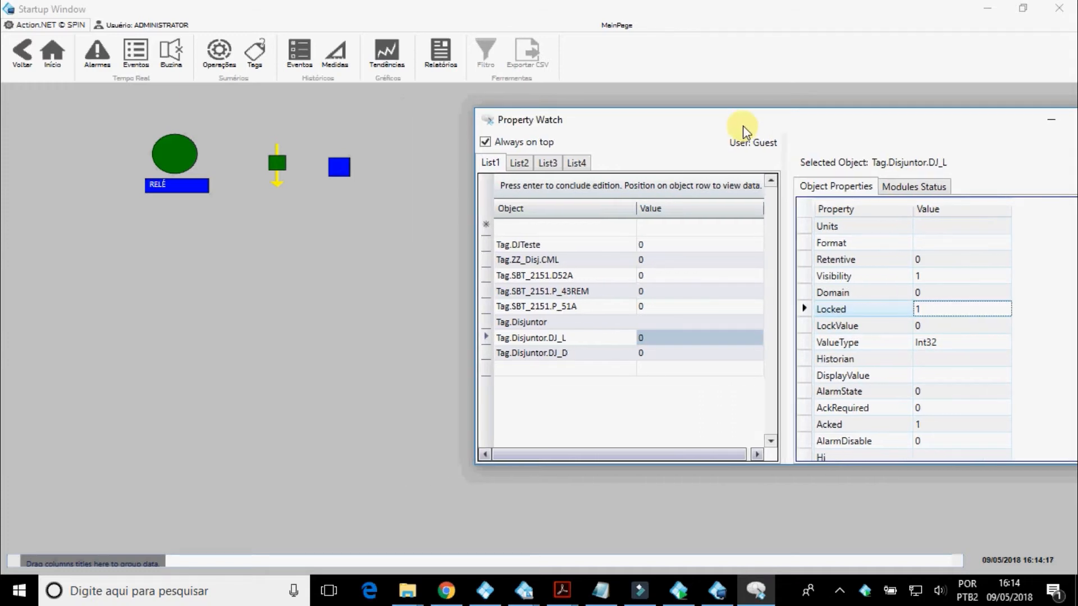
Try to send the Fechar command to Tag.Disjuntor.DJ from the blue breaker symbol, confirm it, and exit the command window.
click(339, 169)
drag(582, 125, 776, 135)
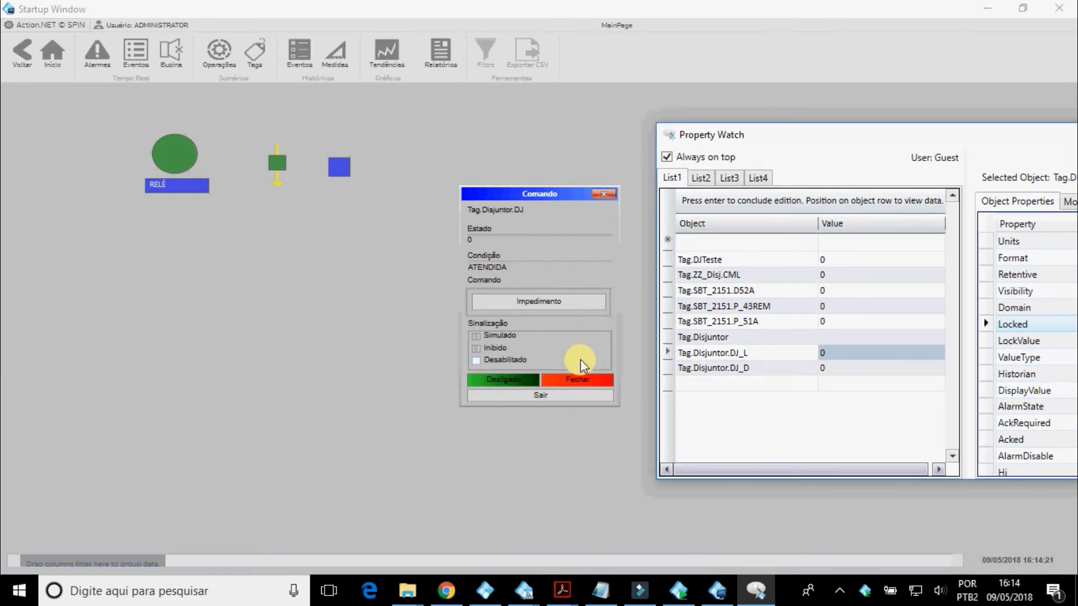
click(584, 381)
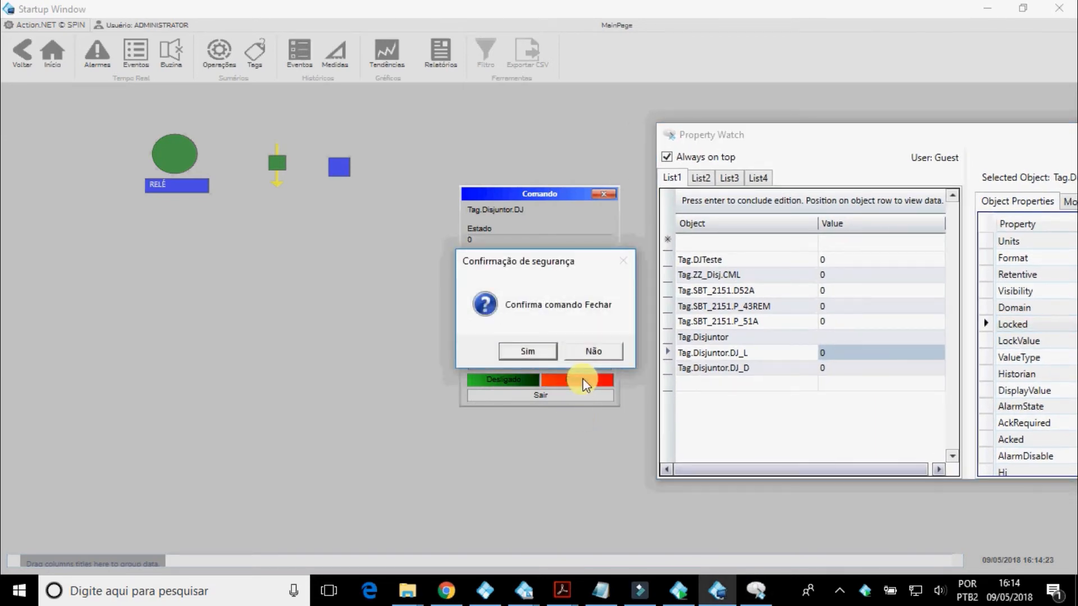
click(532, 352)
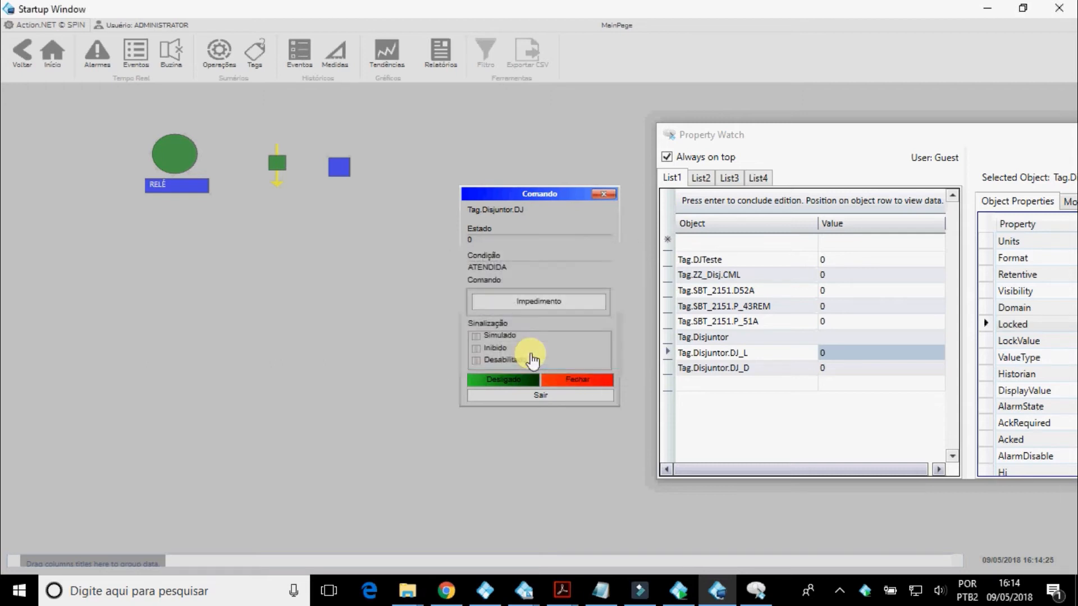
drag(783, 144, 847, 150)
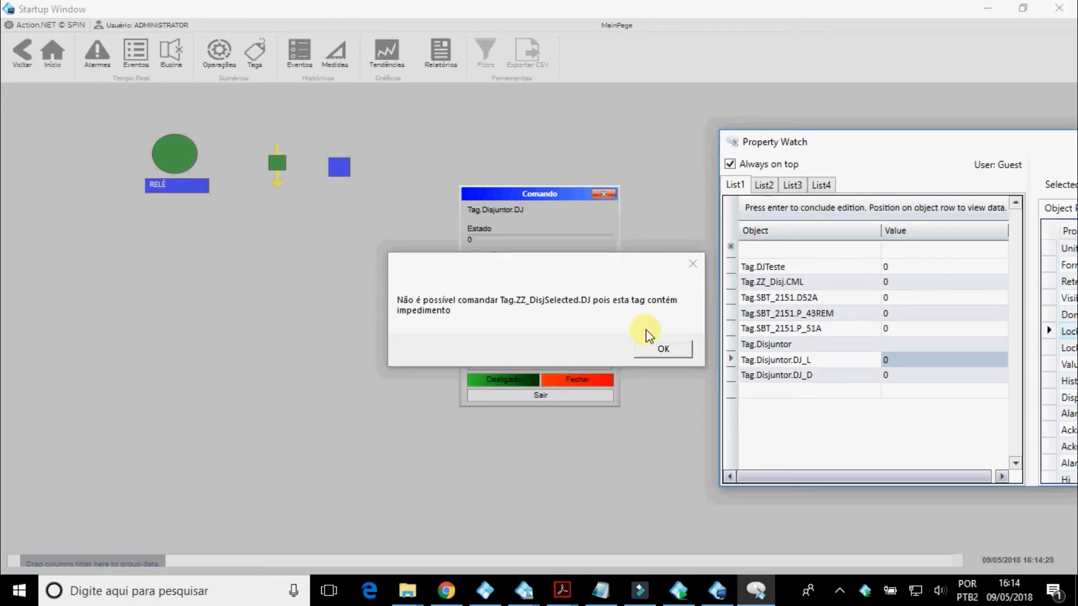
click(658, 348)
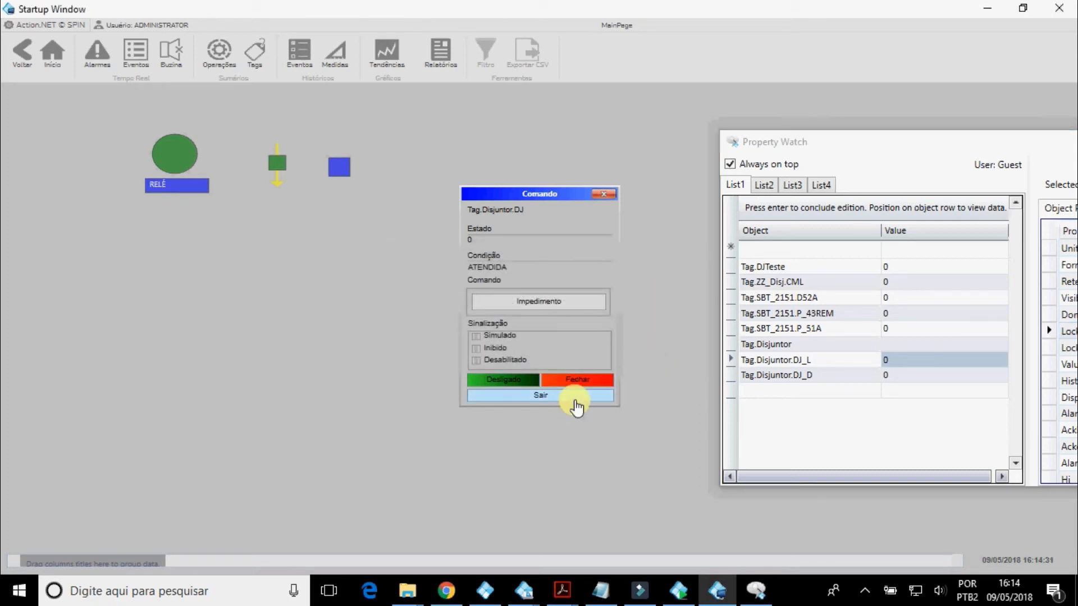
click(575, 400)
Set the Locked property of Tag.Disjuntor.DJ_L to 0 in Property Watch.
drag(860, 144, 512, 151)
click(826, 335)
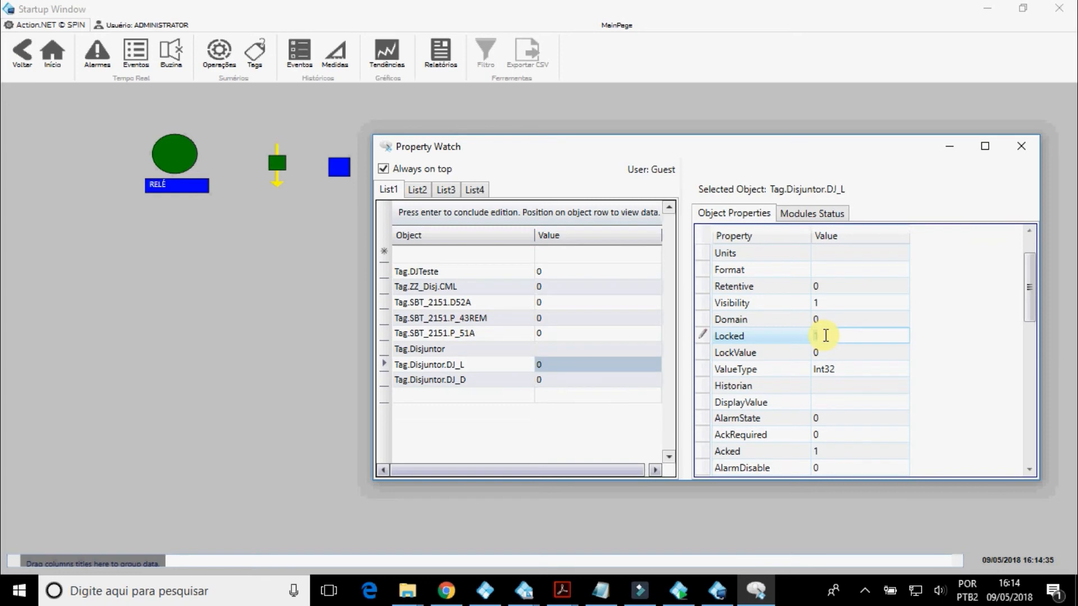
text(0)
key(Return)
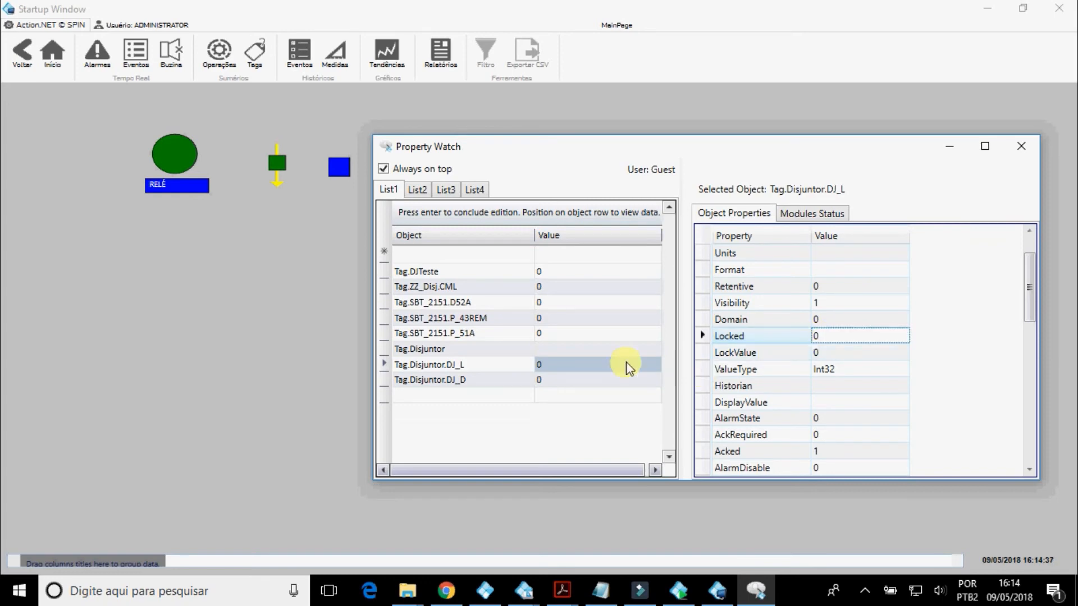
Change the watched object Tag.Disjuntor to Tag.Disjuntor.DJ and set its Locked property to 1.
click(480, 351)
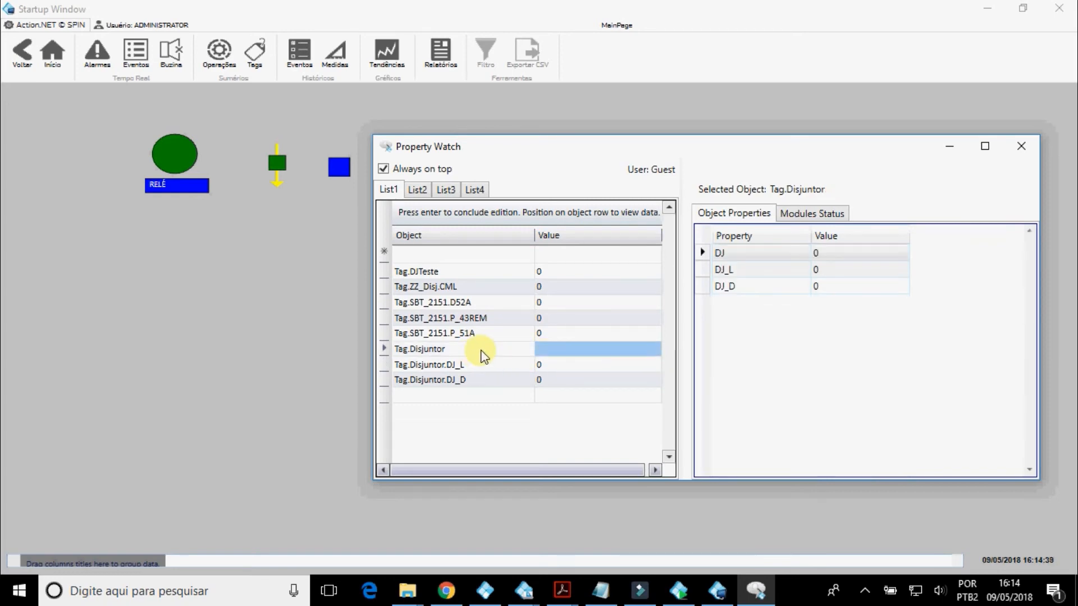
click(481, 351)
text(.DJ)
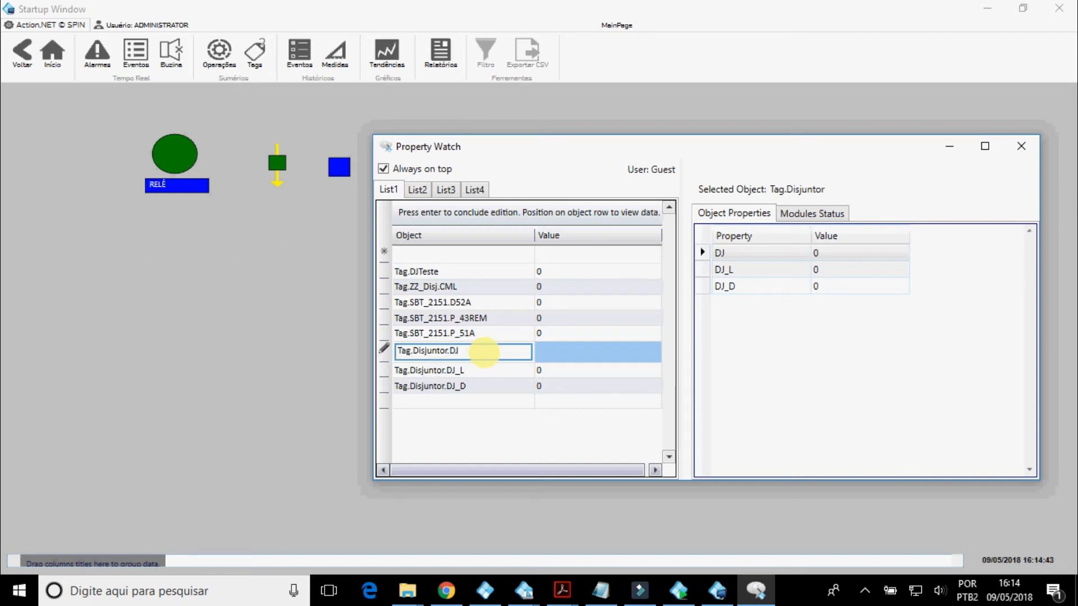
key(Return)
scroll(909, 387, down, 1)
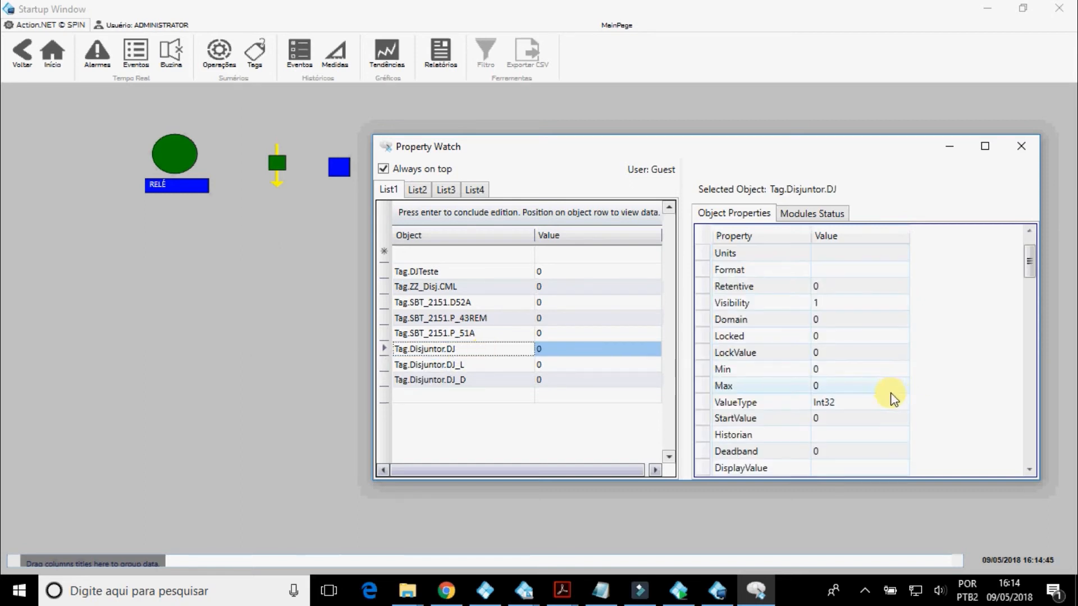
click(843, 339)
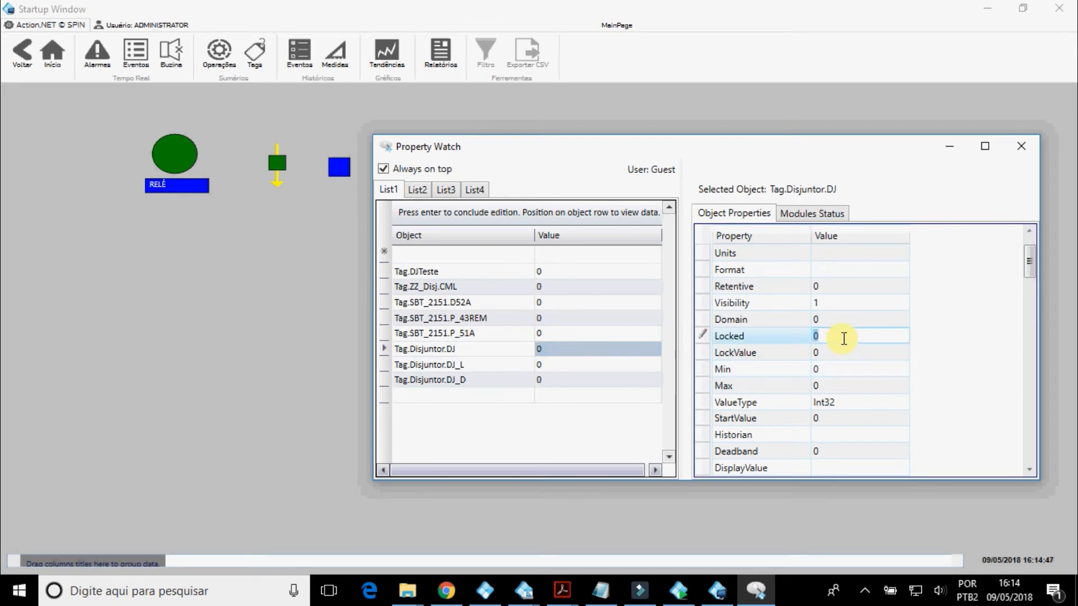
text(1)
key(Return)
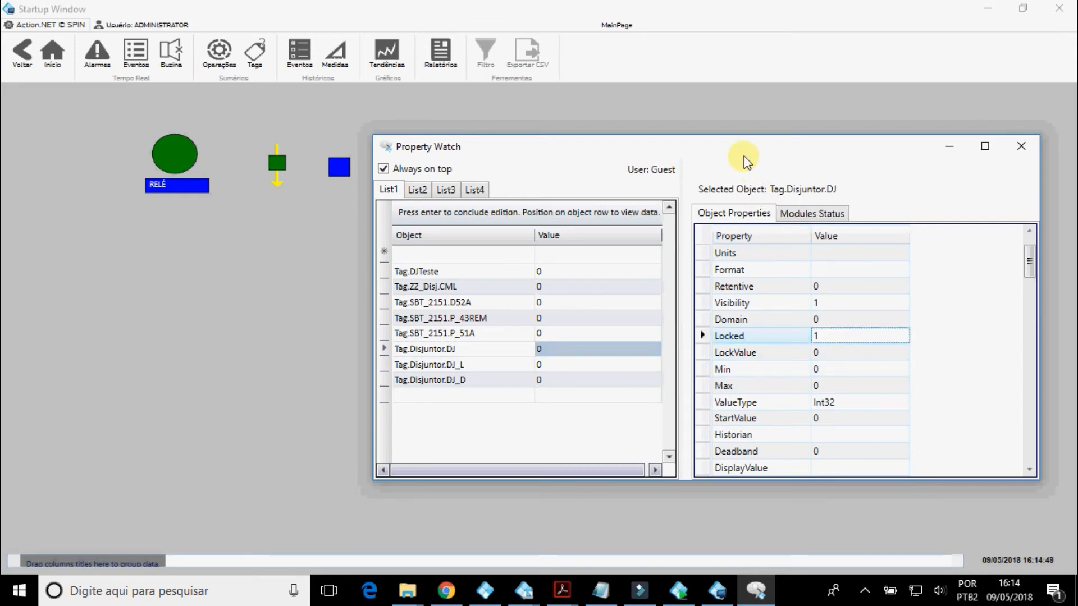
Issue and confirm the Fechar command for the locked Tag.Disjuntor.DJ, keeping its watched values in view, and exit the command window.
drag(743, 152, 817, 155)
click(339, 175)
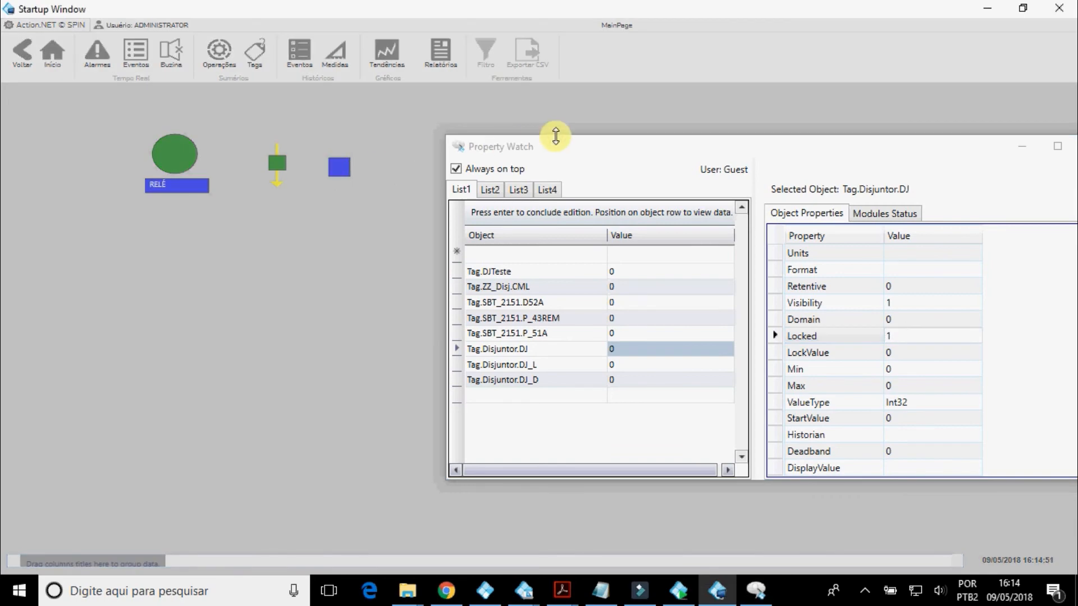
drag(553, 145, 729, 166)
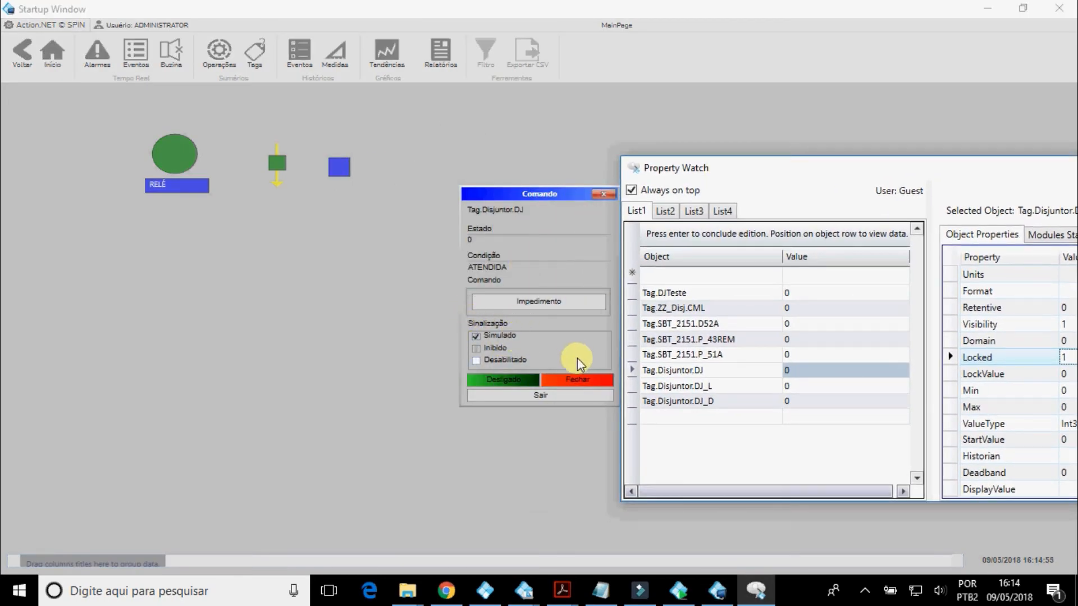
click(577, 379)
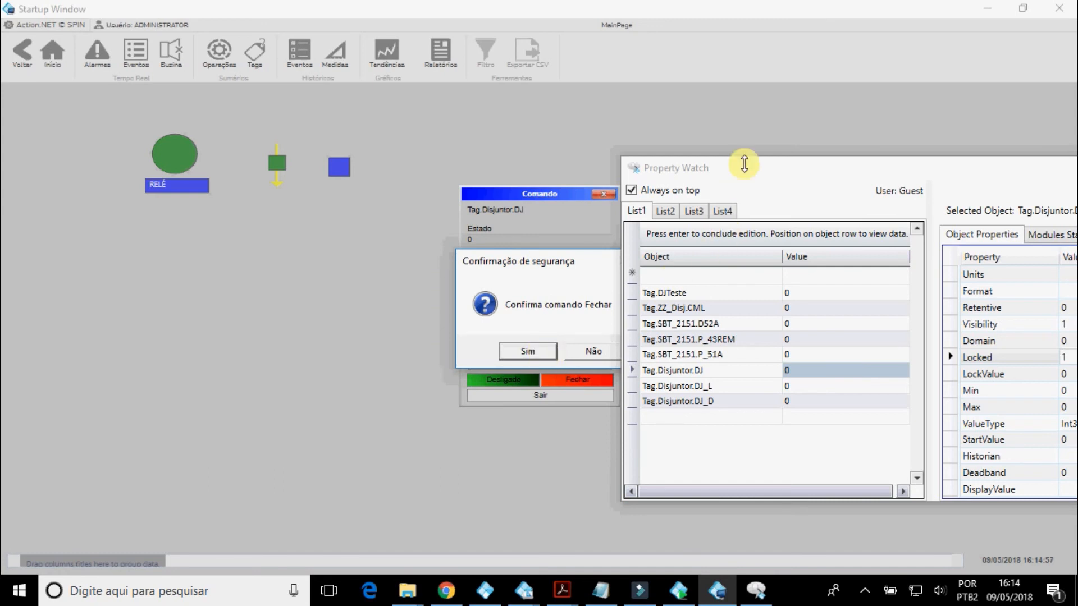
drag(746, 164, 663, 167)
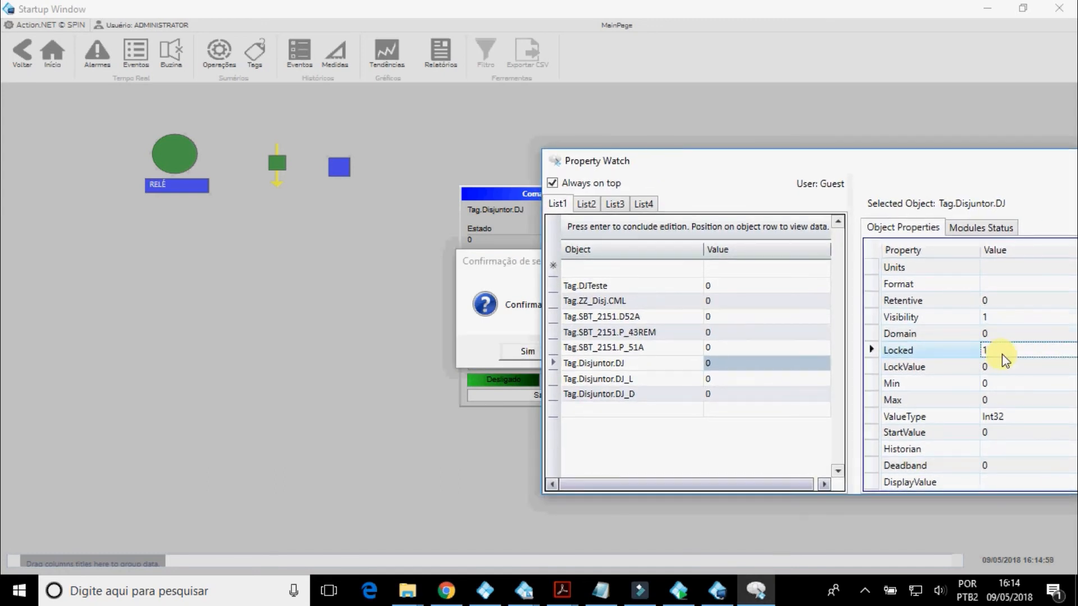
click(536, 353)
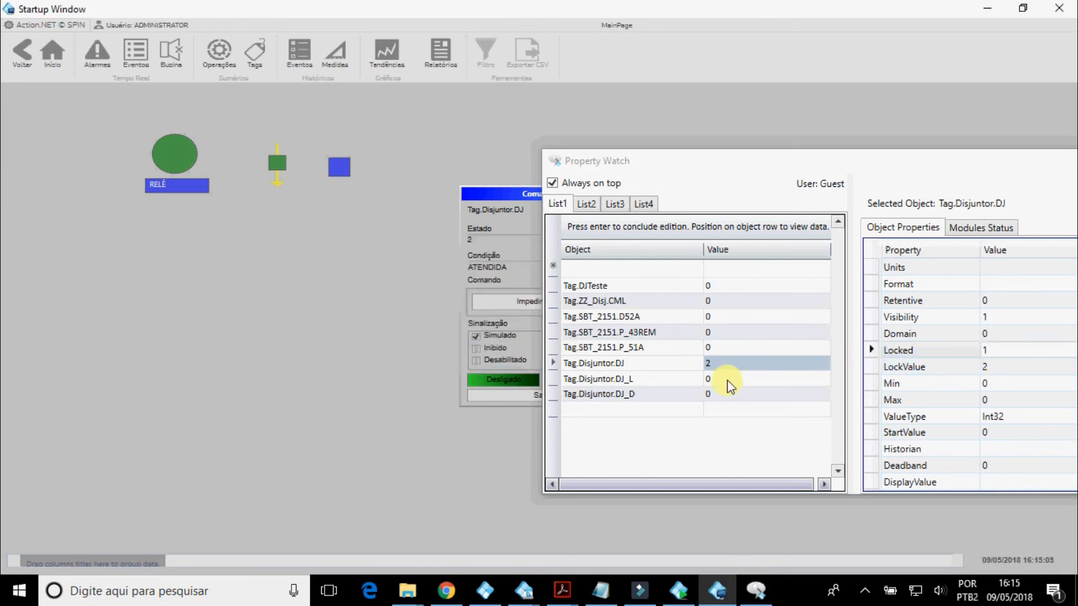
click(528, 395)
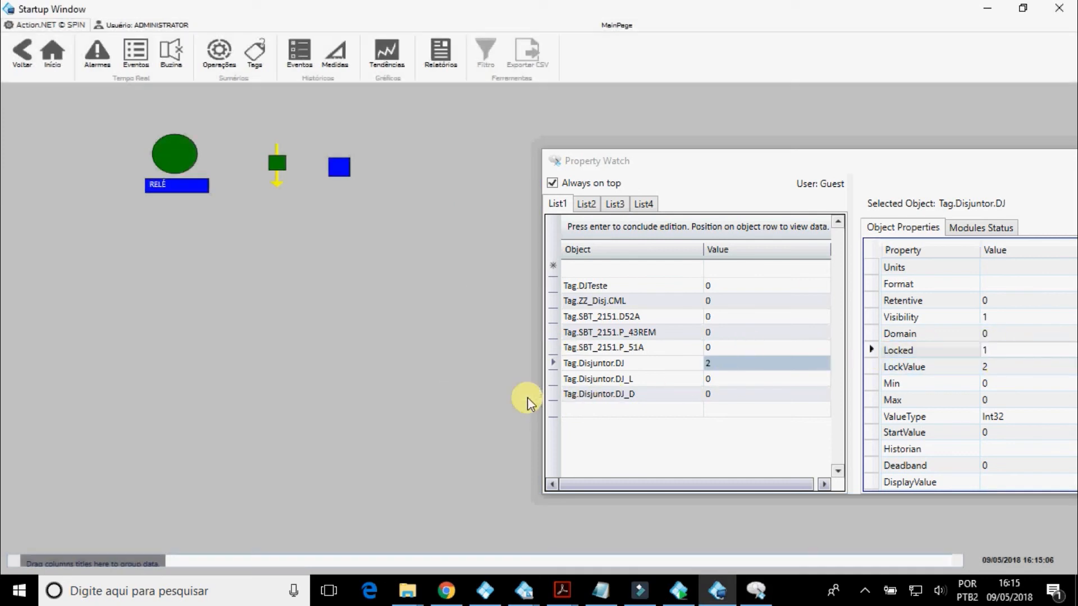
Set the Locked property of Tag.Disjuntor.DJ to 0.
click(994, 347)
text(0)
key(Return)
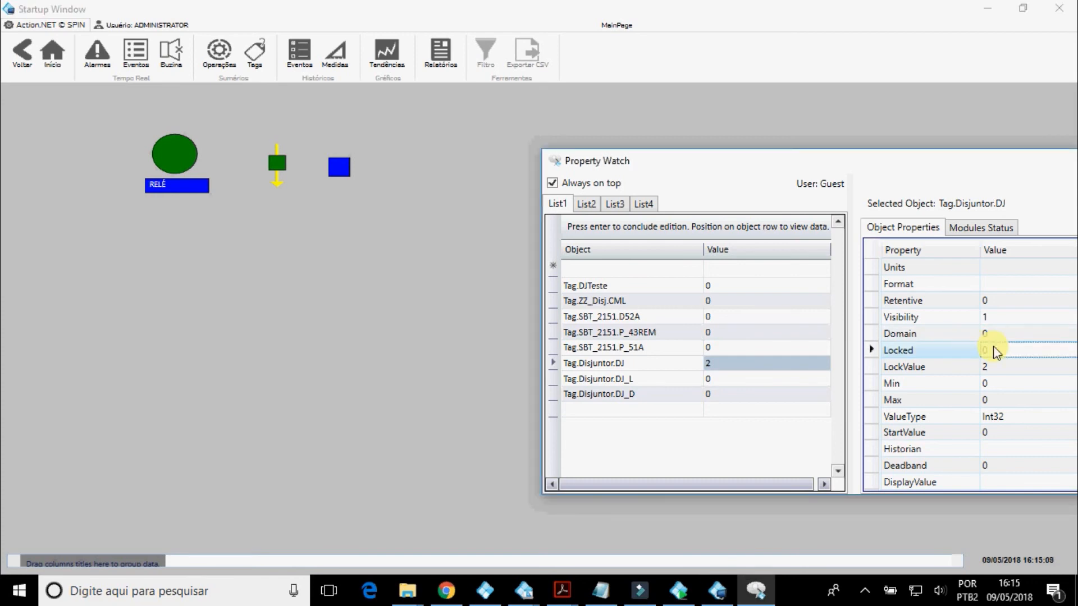
Issue and confirm the Abrir command for the unlocked Tag.Disjuntor.DJ, check the watched tag values, and exit the command window.
click(342, 170)
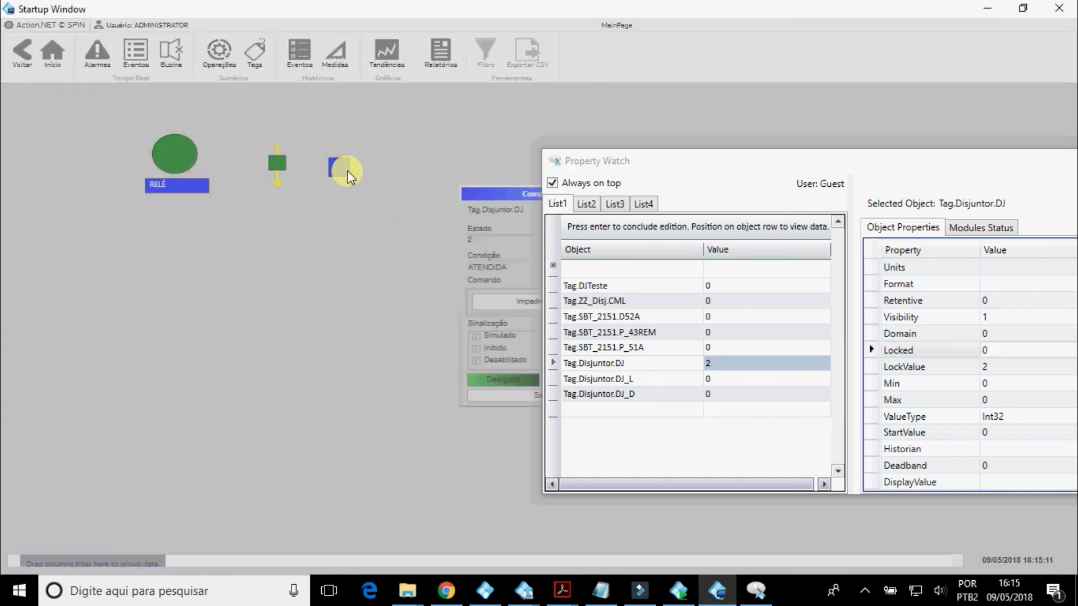
drag(622, 163, 712, 168)
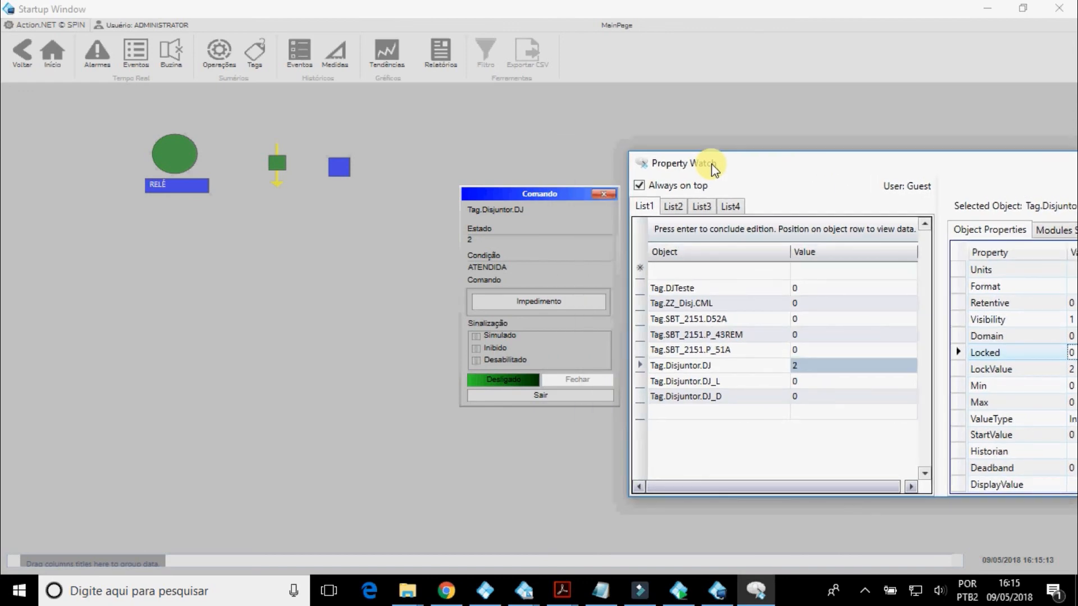
click(527, 386)
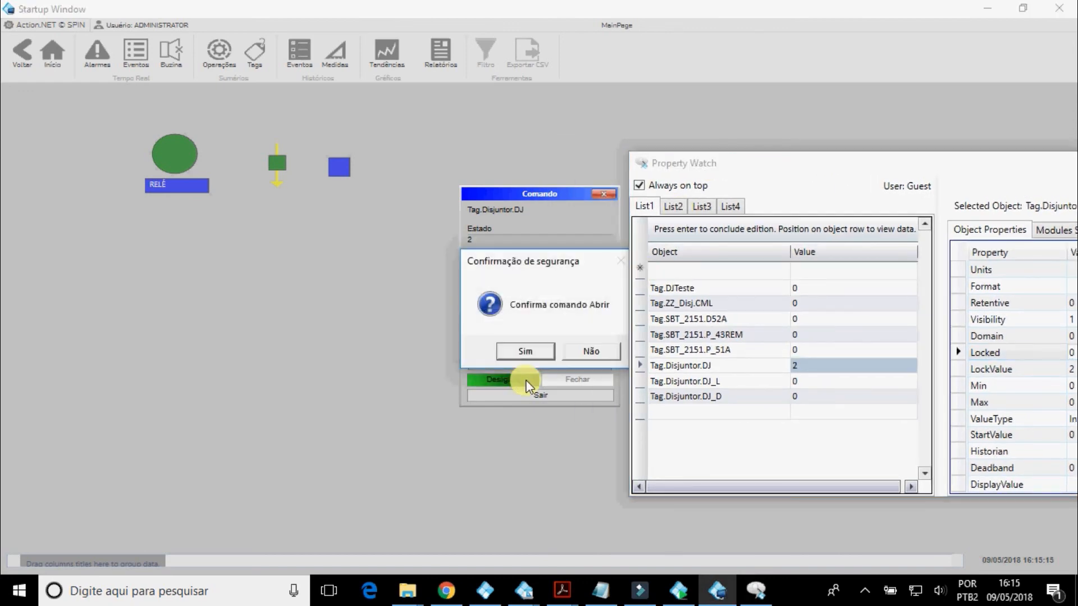
click(519, 351)
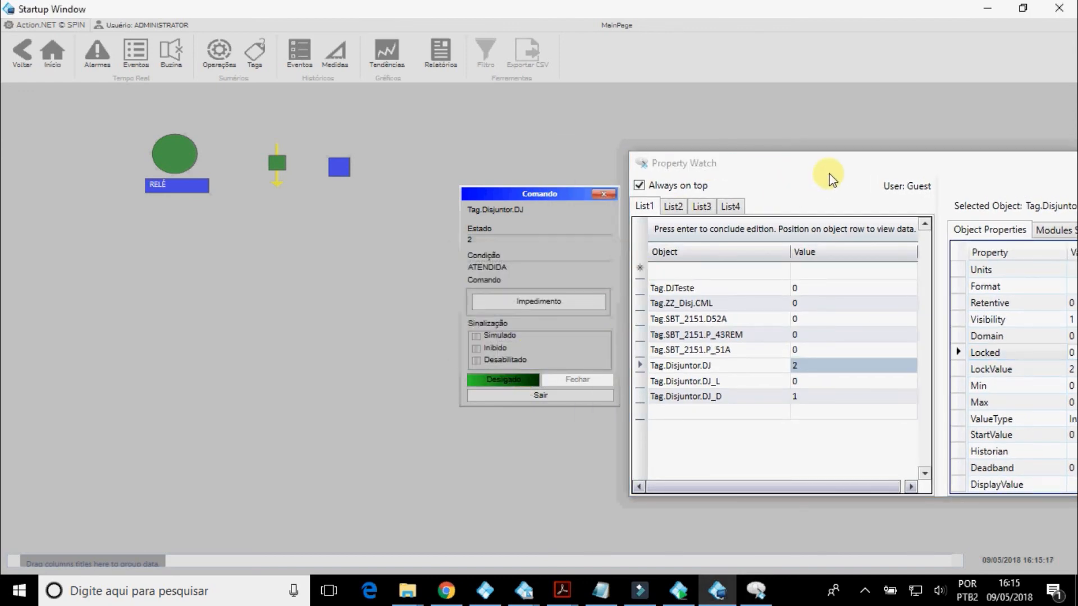
drag(827, 175, 806, 158)
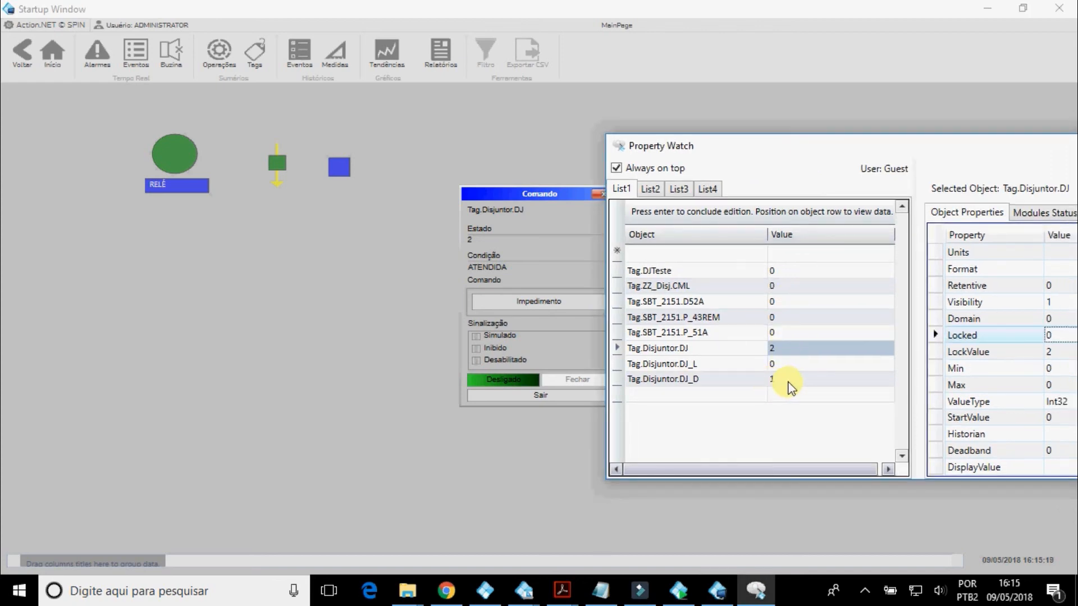
click(583, 398)
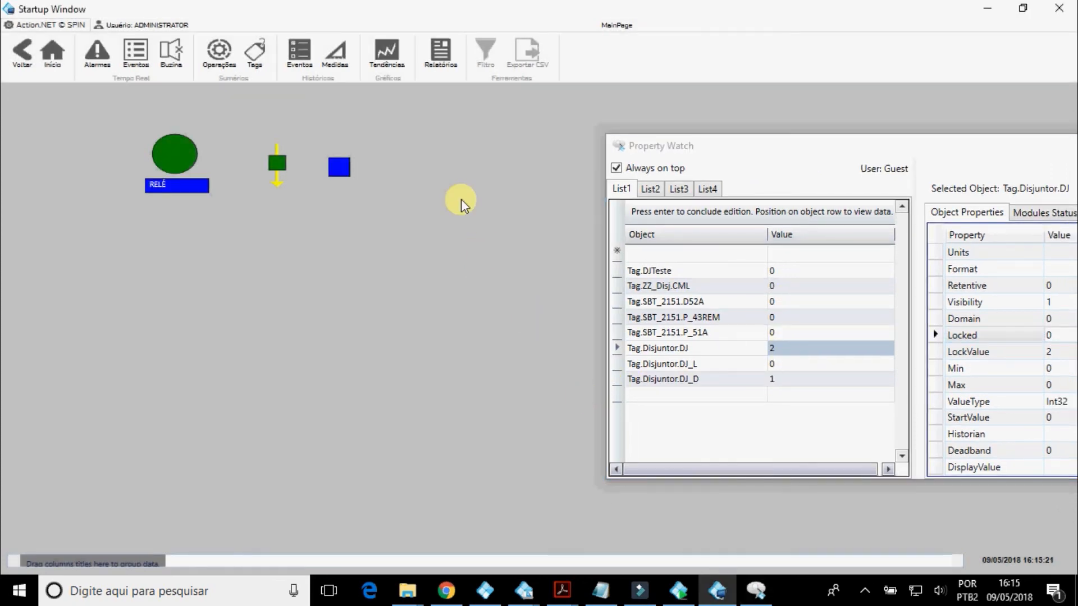